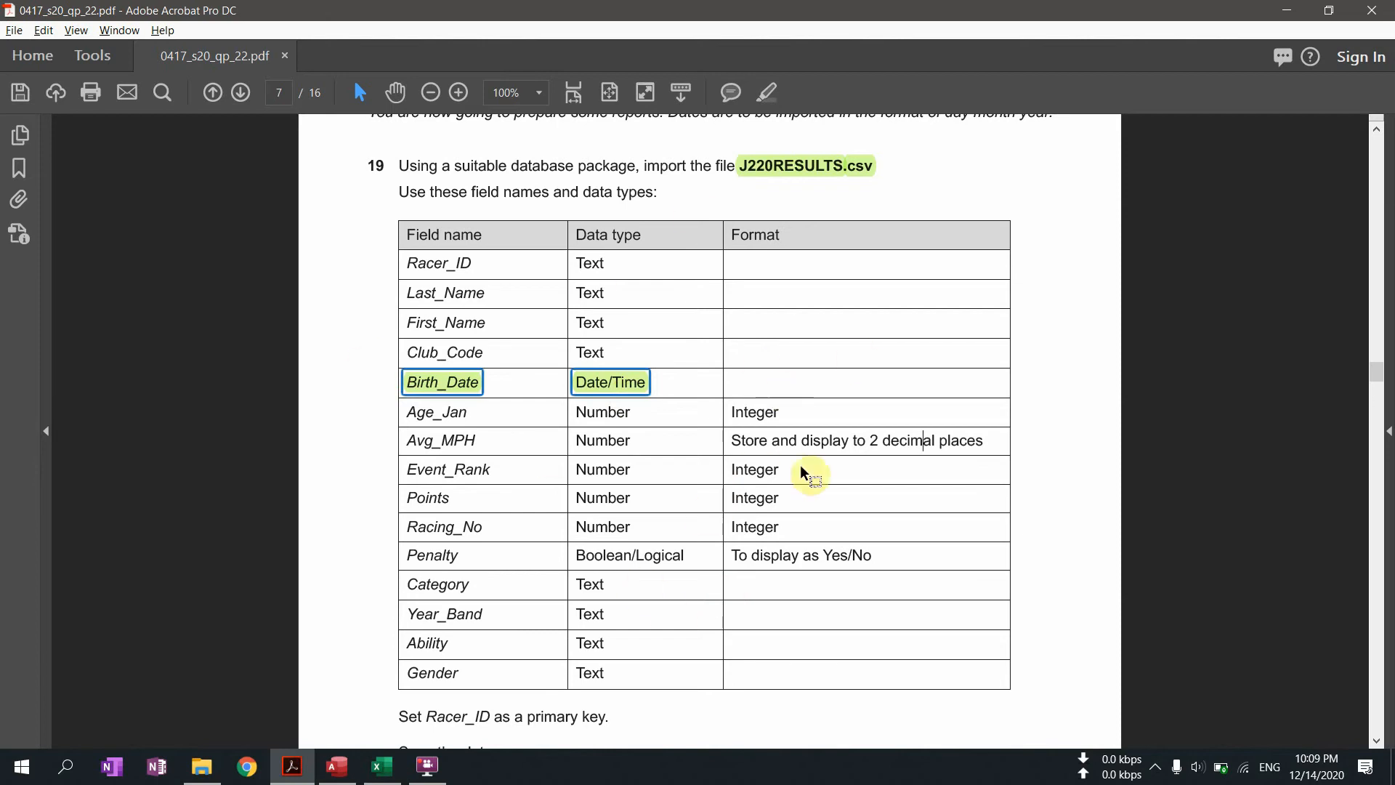
Step: Review question 19 for the import file name and the required field names, data types and formats
{"action": "left_click", "coordinate": [847, 383]}
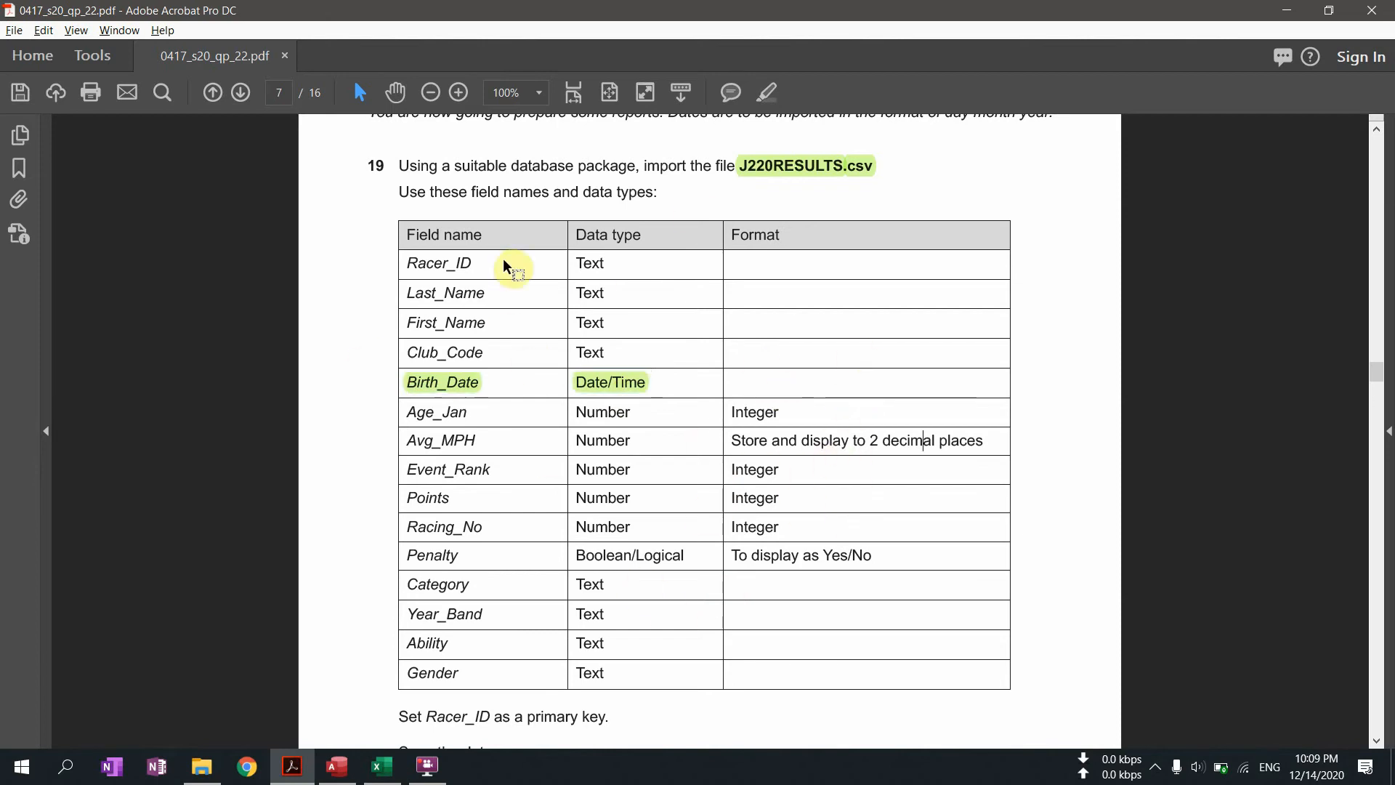
{"action": "left_click", "coordinate": [794, 168]}
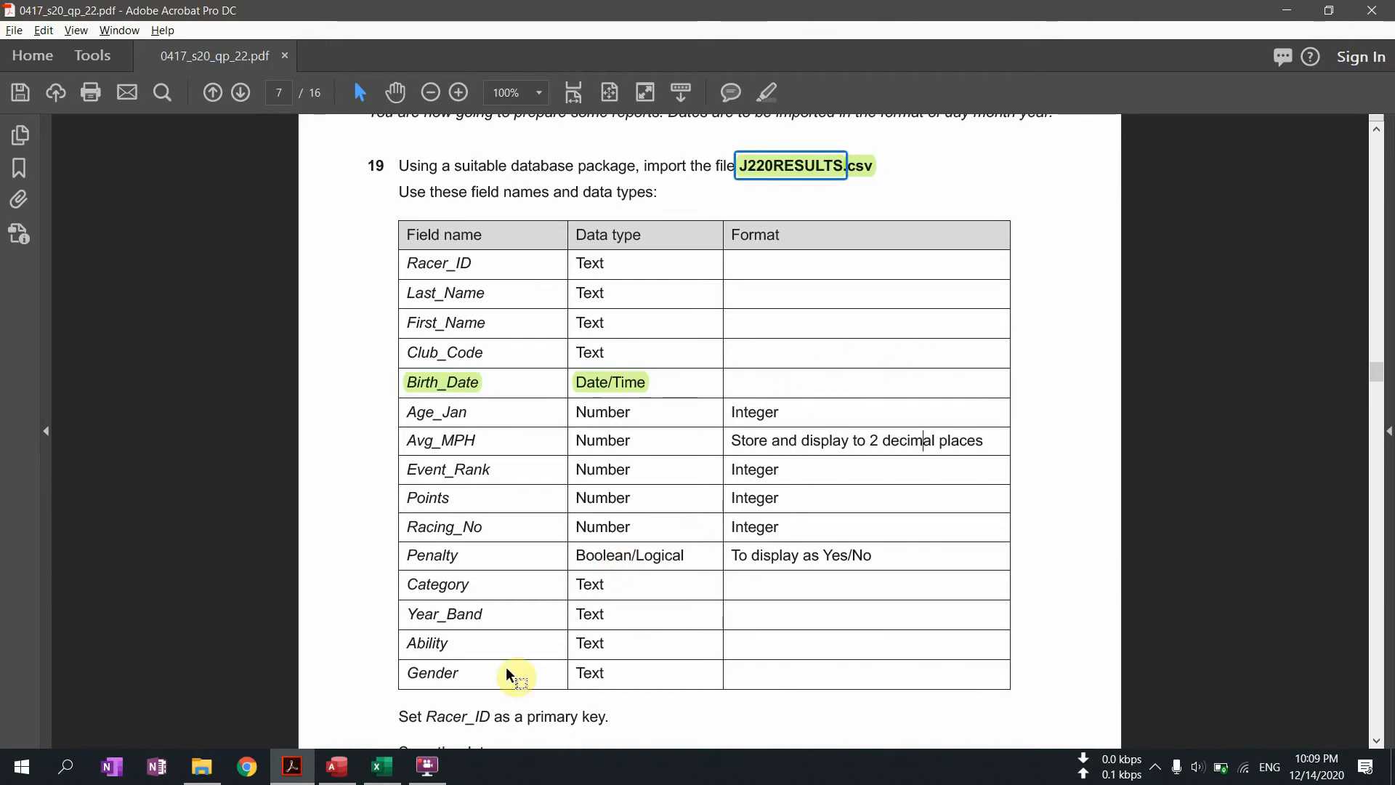
{"action": "left_click", "coordinate": [337, 765]}
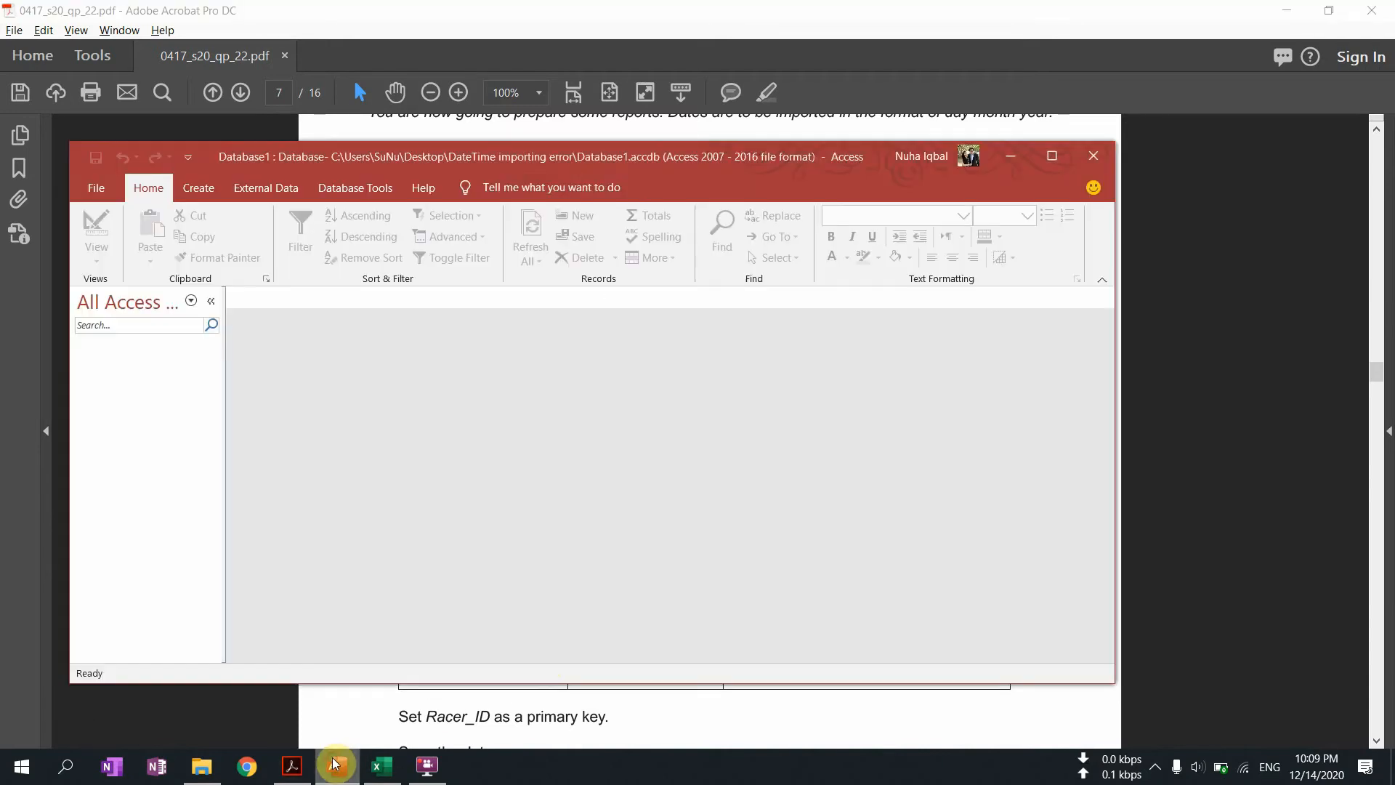
{"action": "double_click", "coordinate": [597, 166]}
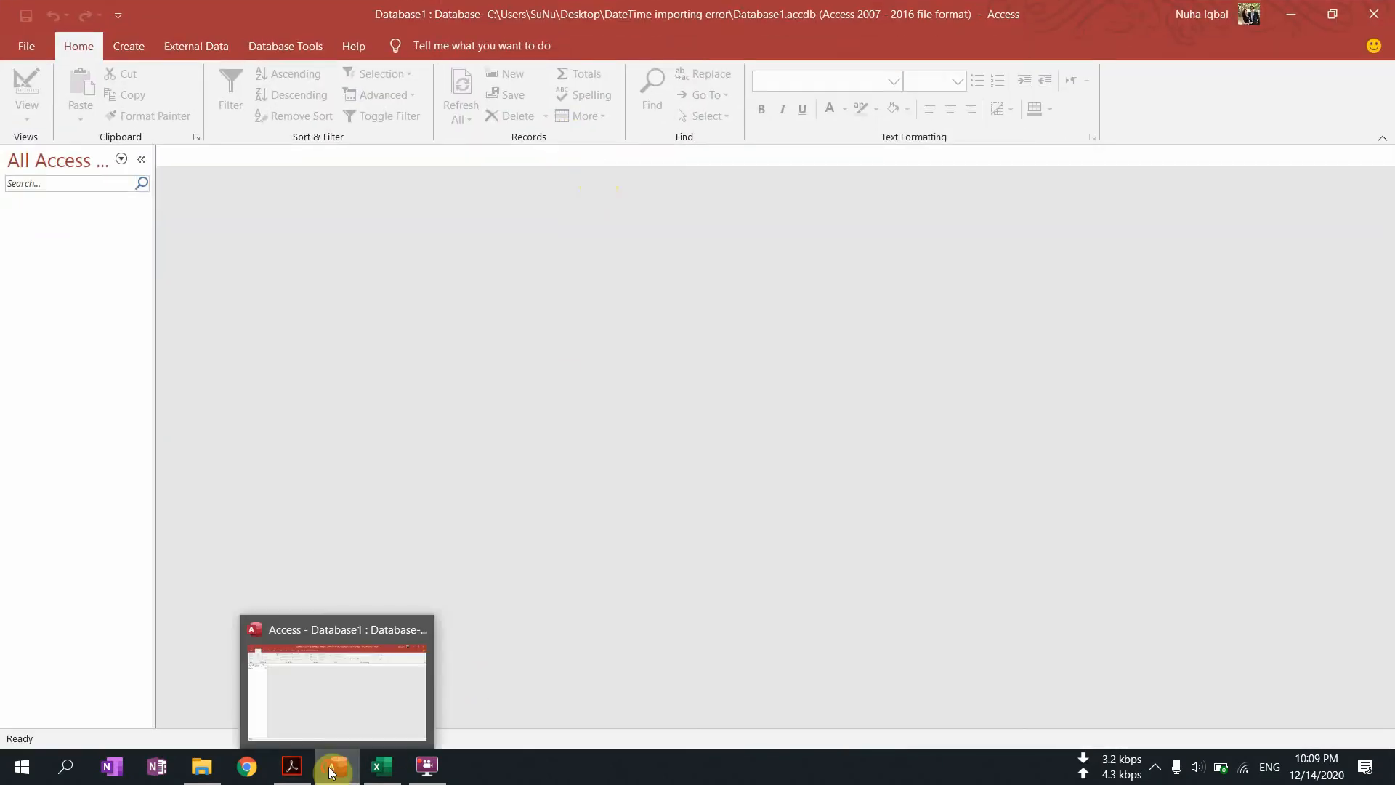
{"action": "left_click", "coordinate": [331, 772]}
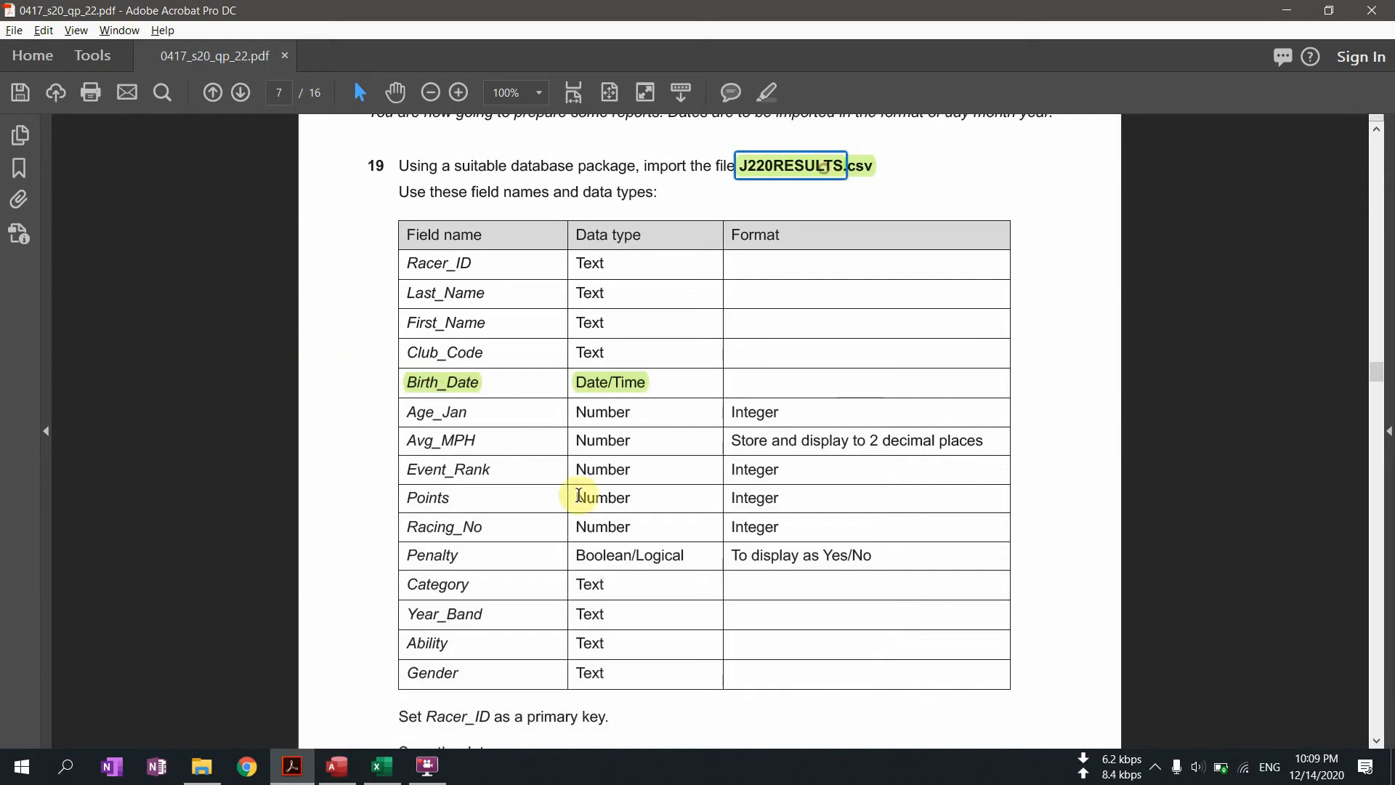
{"action": "left_click_drag", "start_coordinate": [419, 234], "coordinate": [400, 746]}
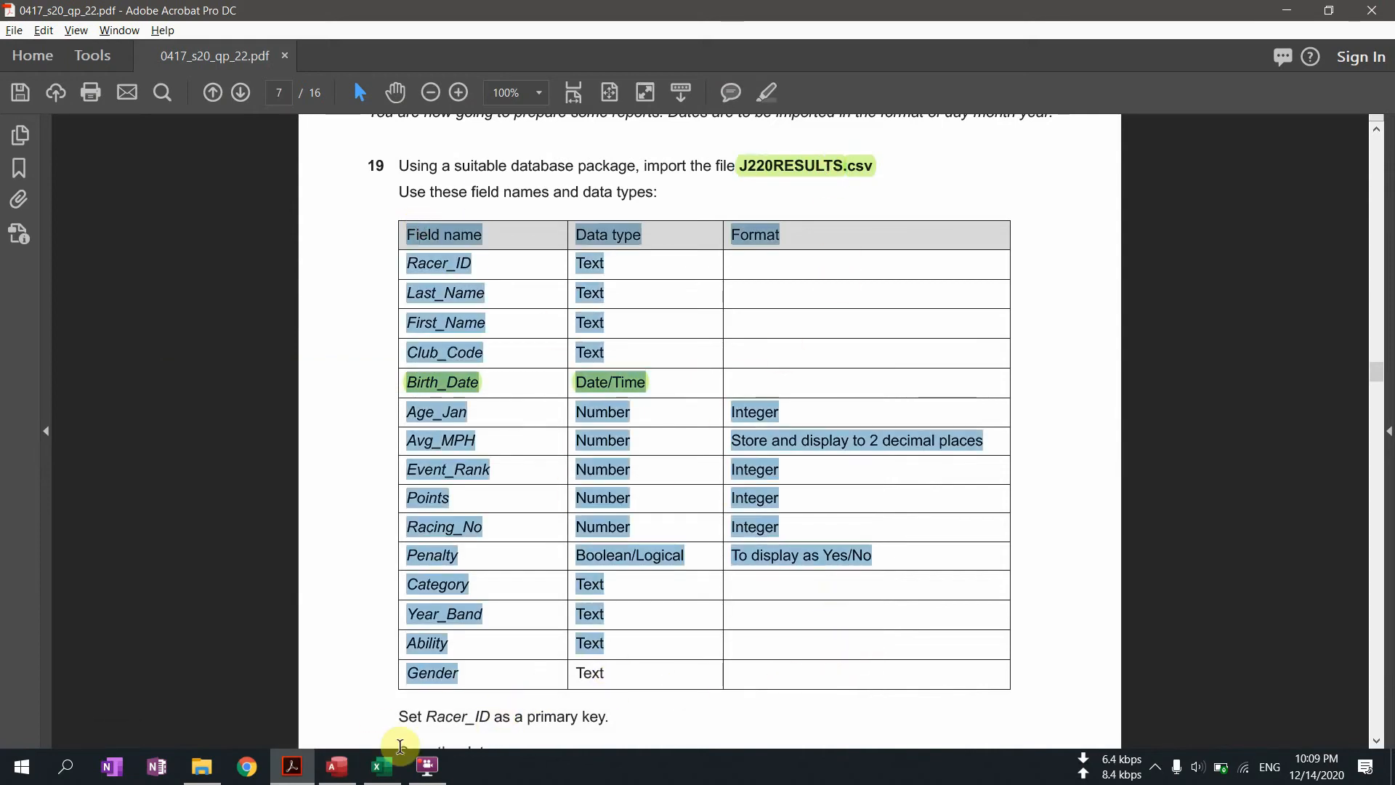
Step: Switch to J220RESULTS.csv in Excel and examine the date format in the Birth_Date column
{"action": "left_click", "coordinate": [383, 764]}
{"action": "left_click", "coordinate": [538, 454]}
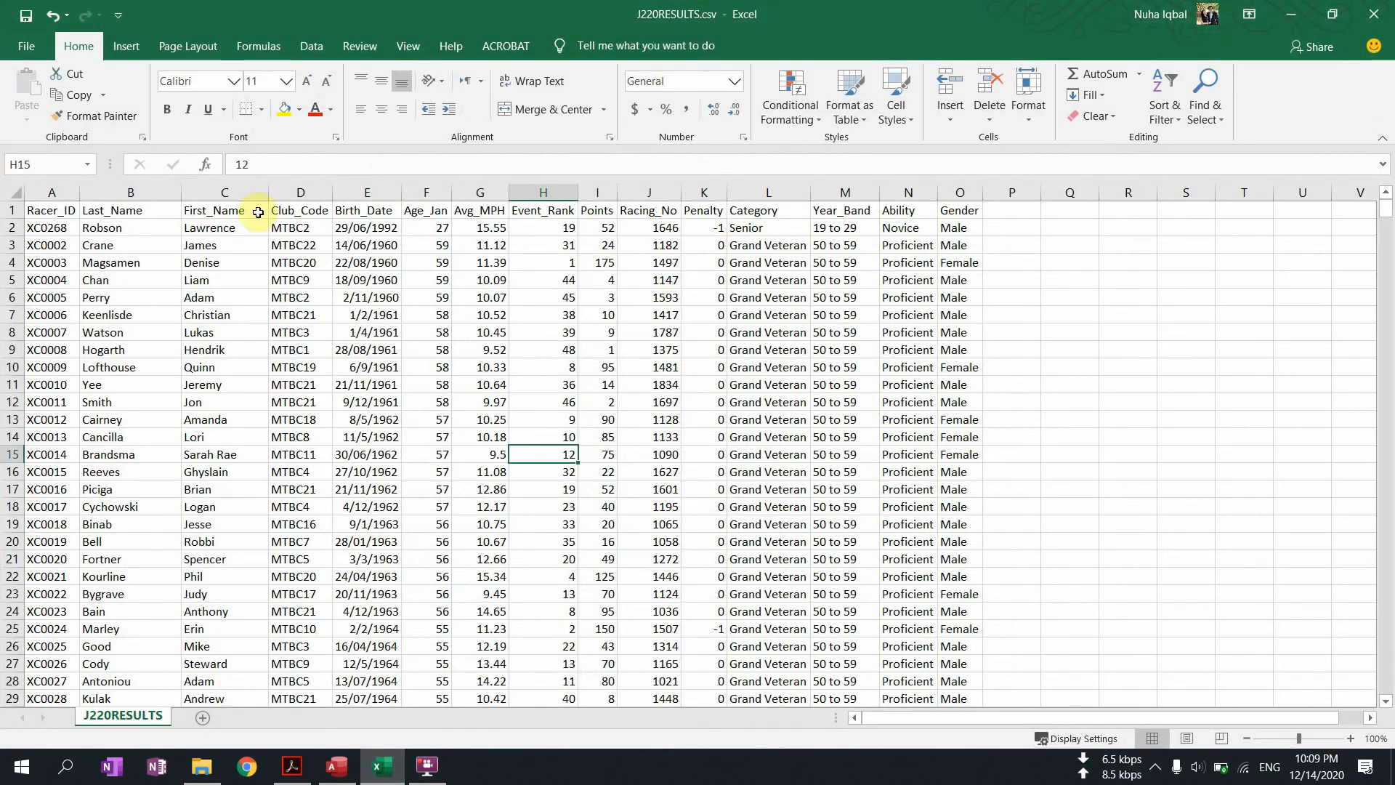
{"action": "left_click", "coordinate": [367, 189]}
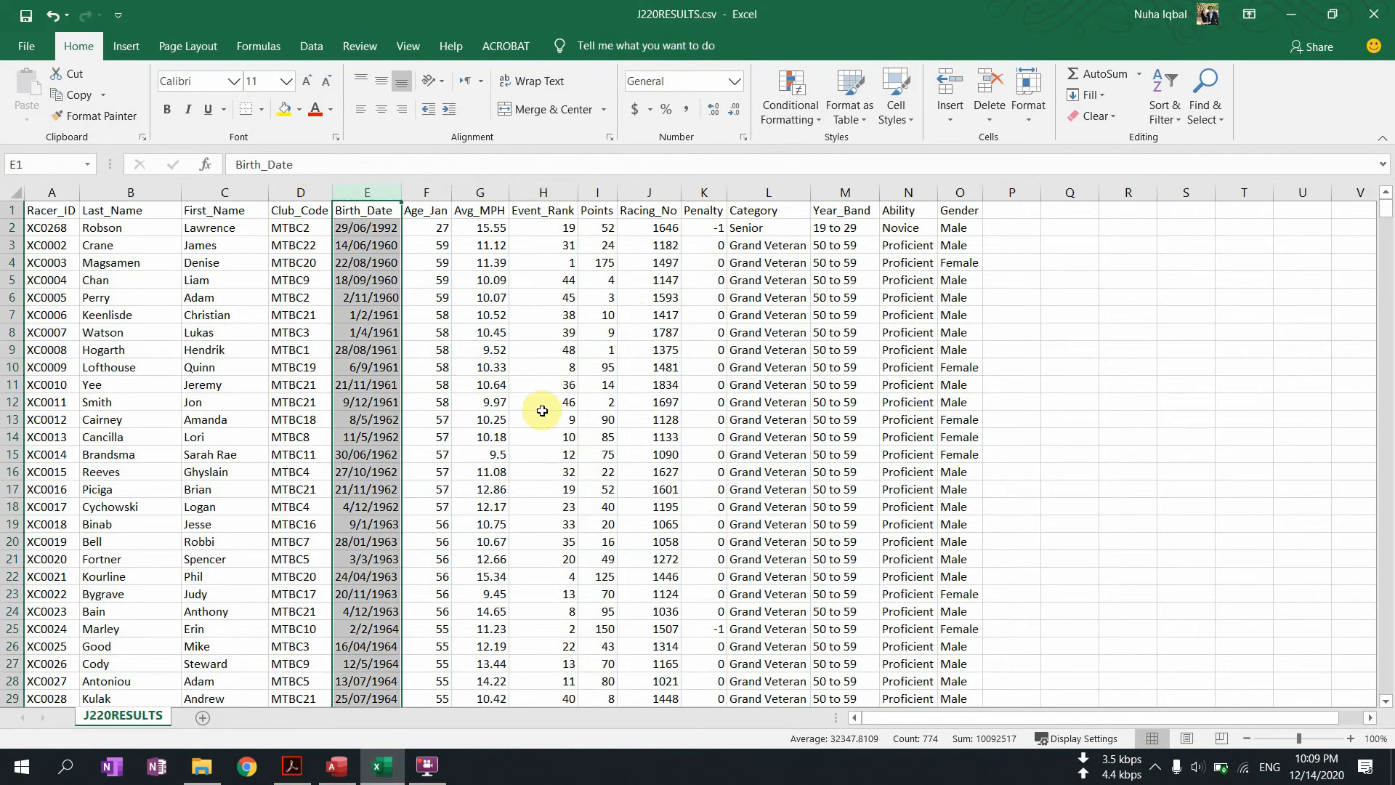
{"action": "left_click", "coordinate": [378, 245]}
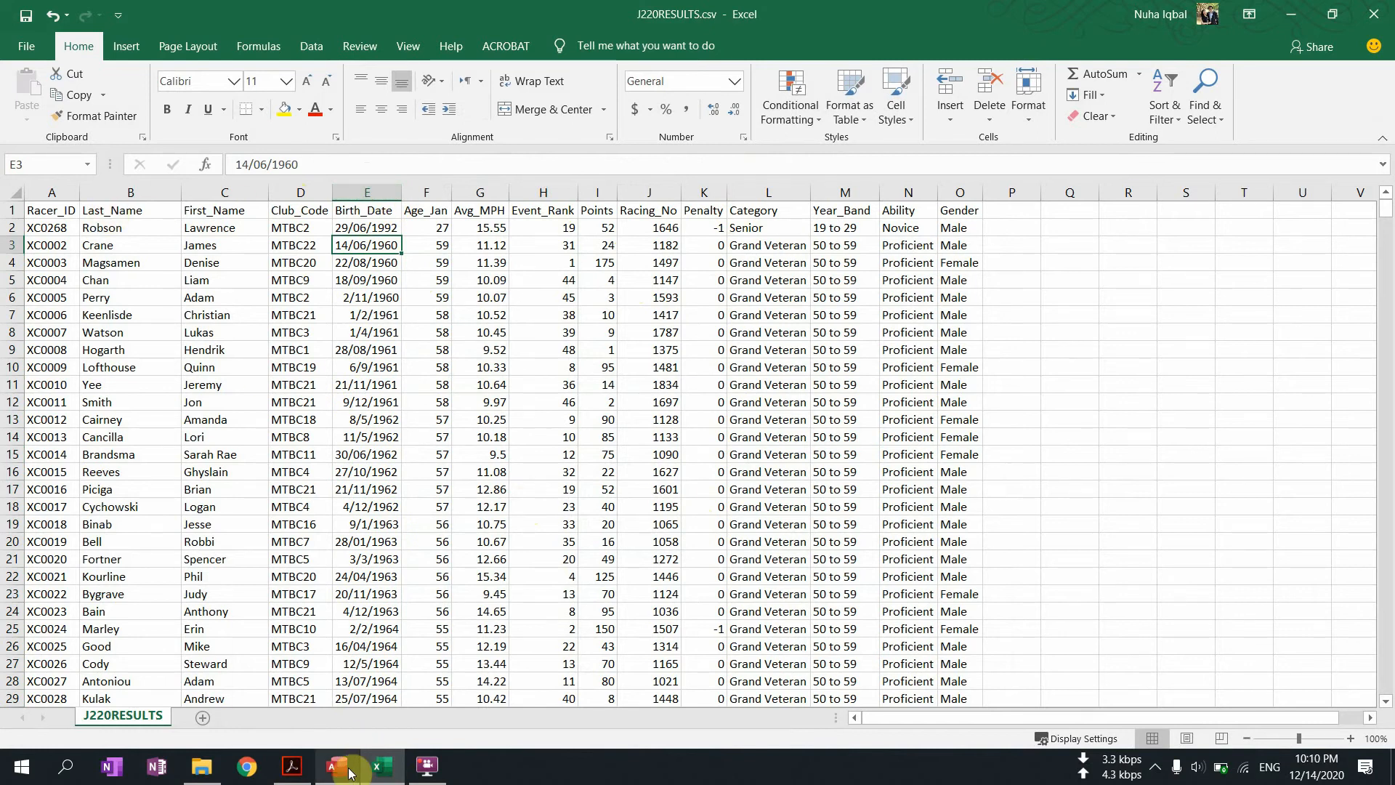
Step: Switch to Access and try to import J220RESULTS.csv from the desktop folder DateTime importing error as a text file into a new table
{"action": "mouse_move", "coordinate": [352, 767]}
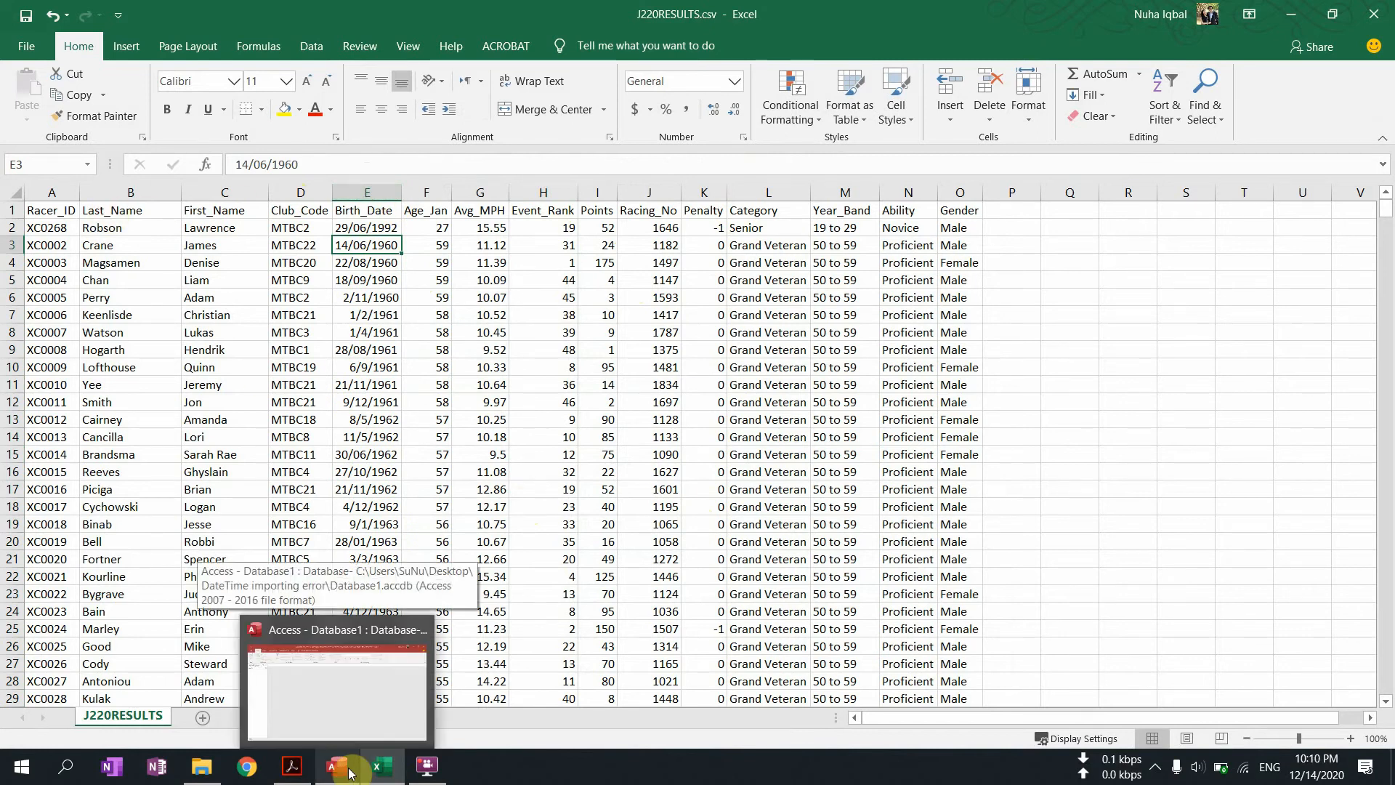
{"action": "left_click", "coordinate": [349, 772]}
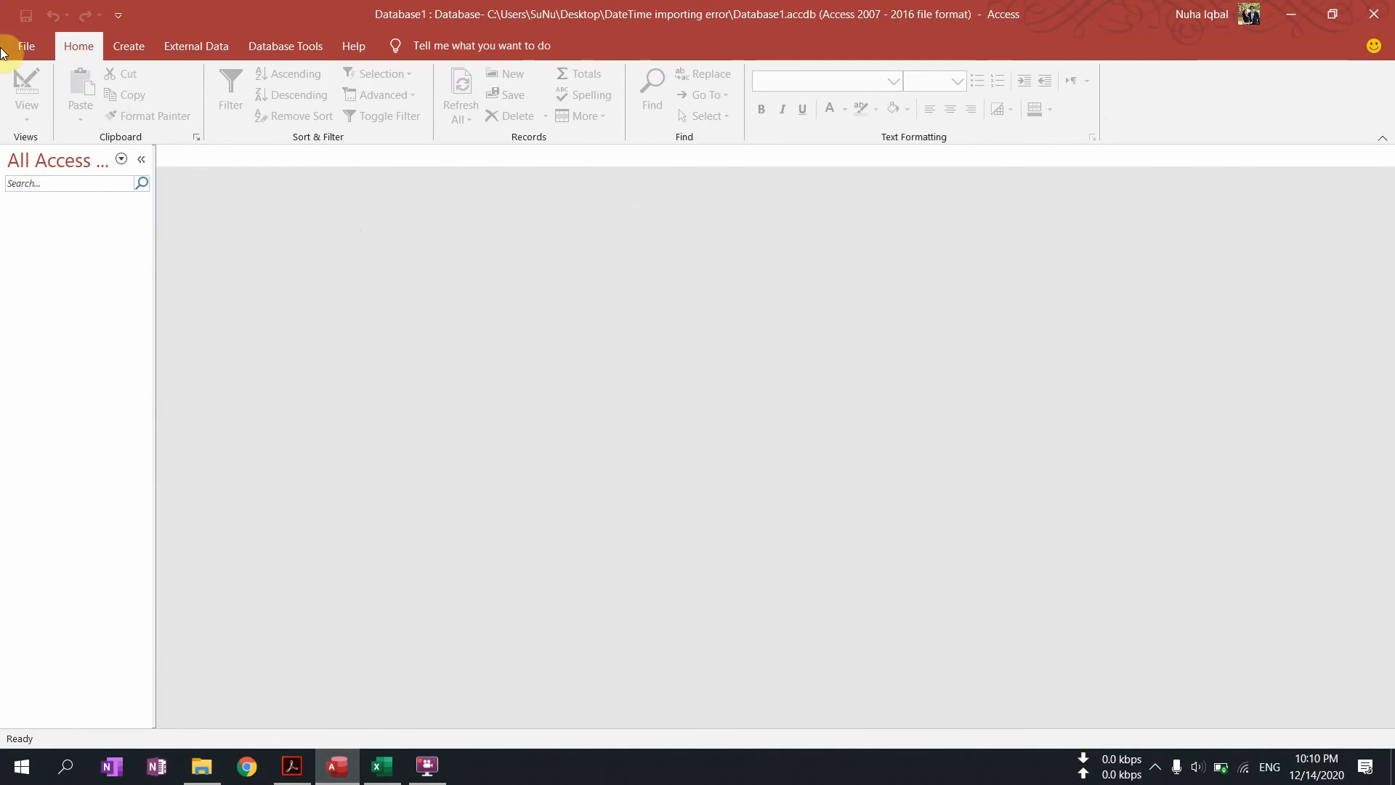
{"action": "left_click", "coordinate": [179, 49]}
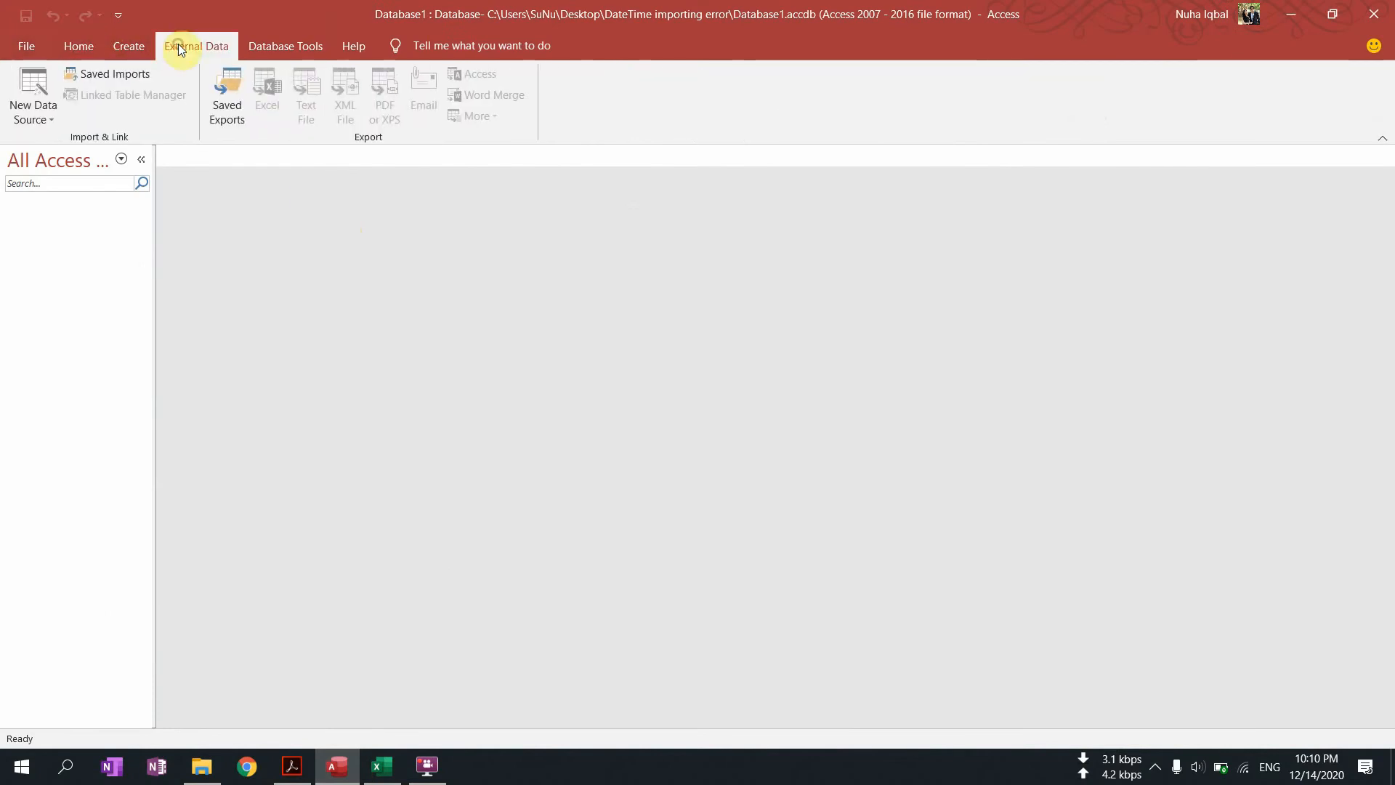
{"action": "left_click", "coordinate": [46, 111]}
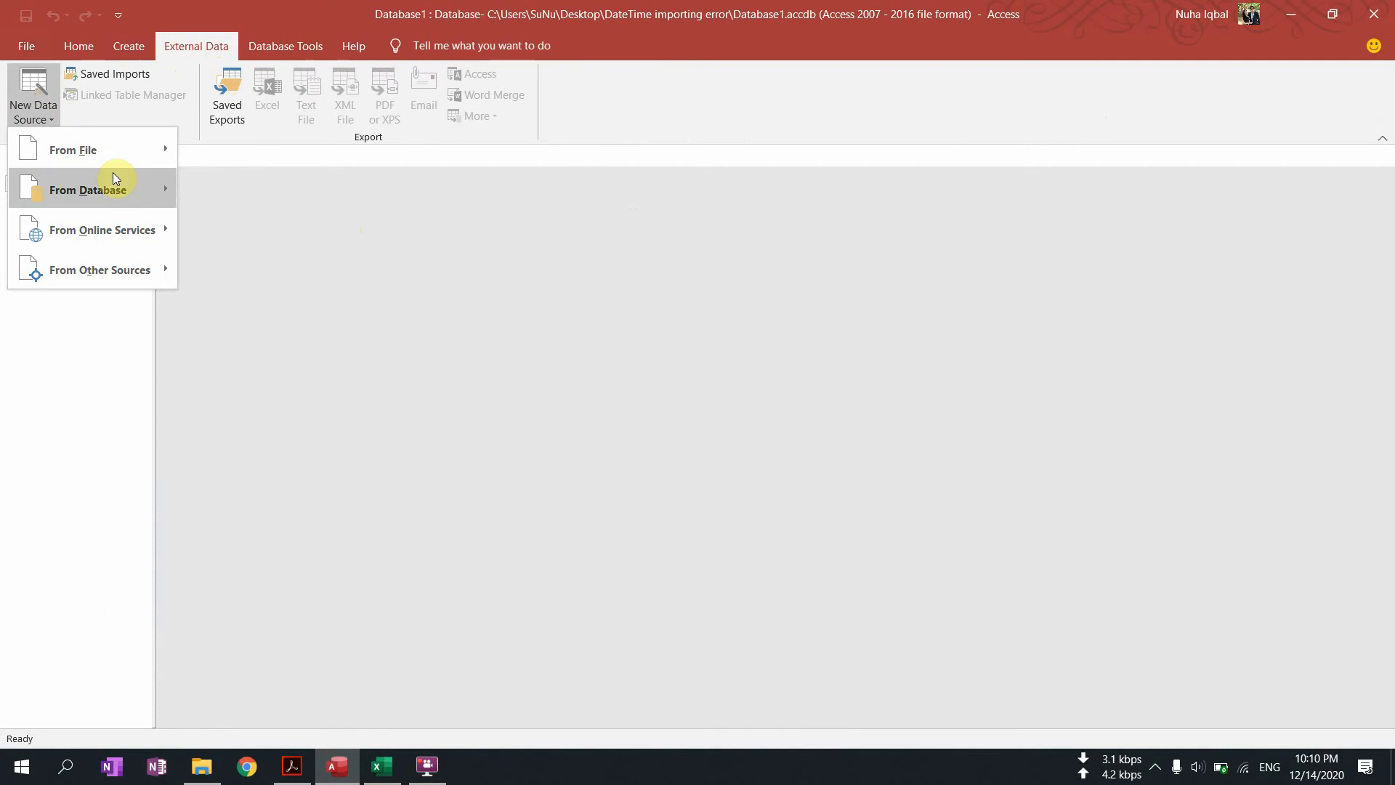
{"action": "mouse_move", "coordinate": [99, 141]}
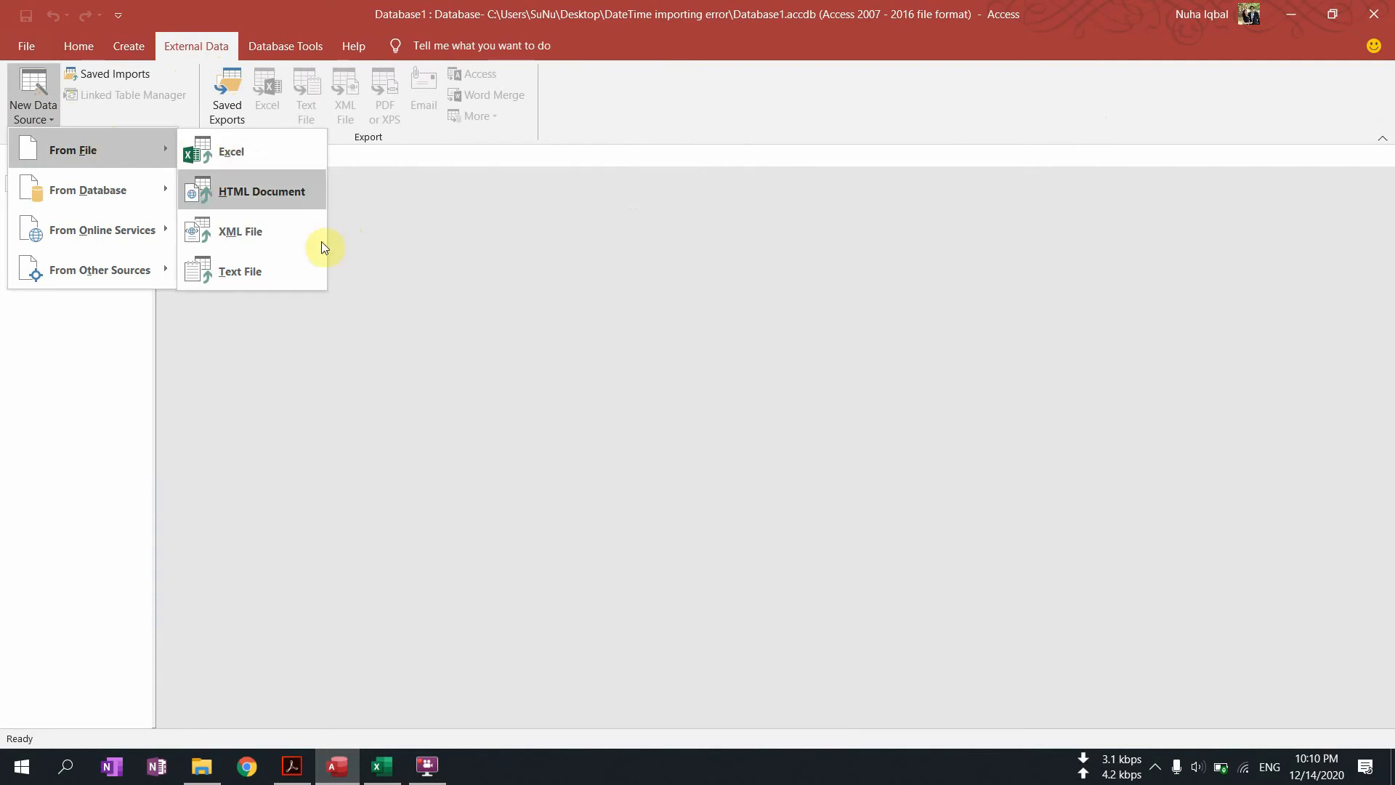
{"action": "left_click", "coordinate": [236, 281]}
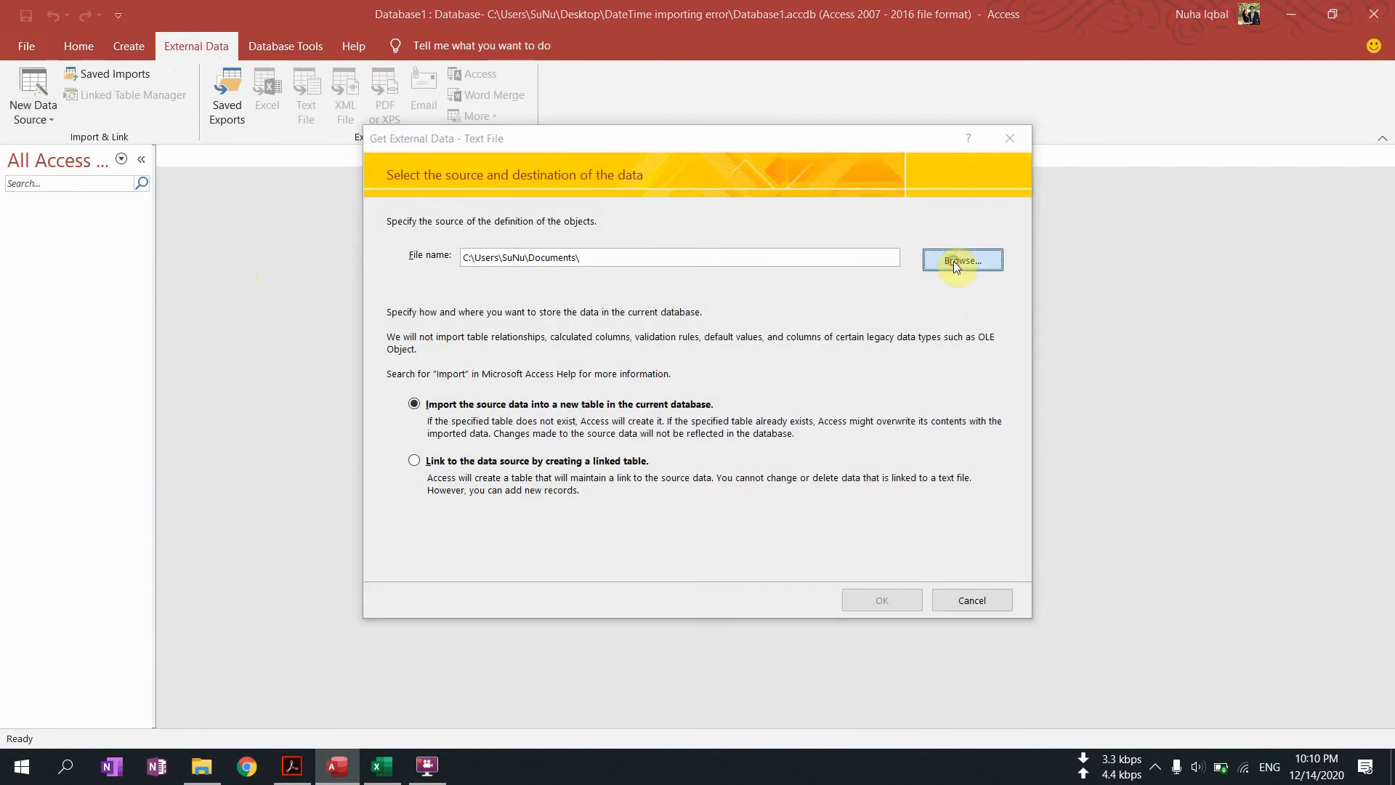
{"action": "left_click", "coordinate": [954, 260]}
{"action": "left_click", "coordinate": [437, 306]}
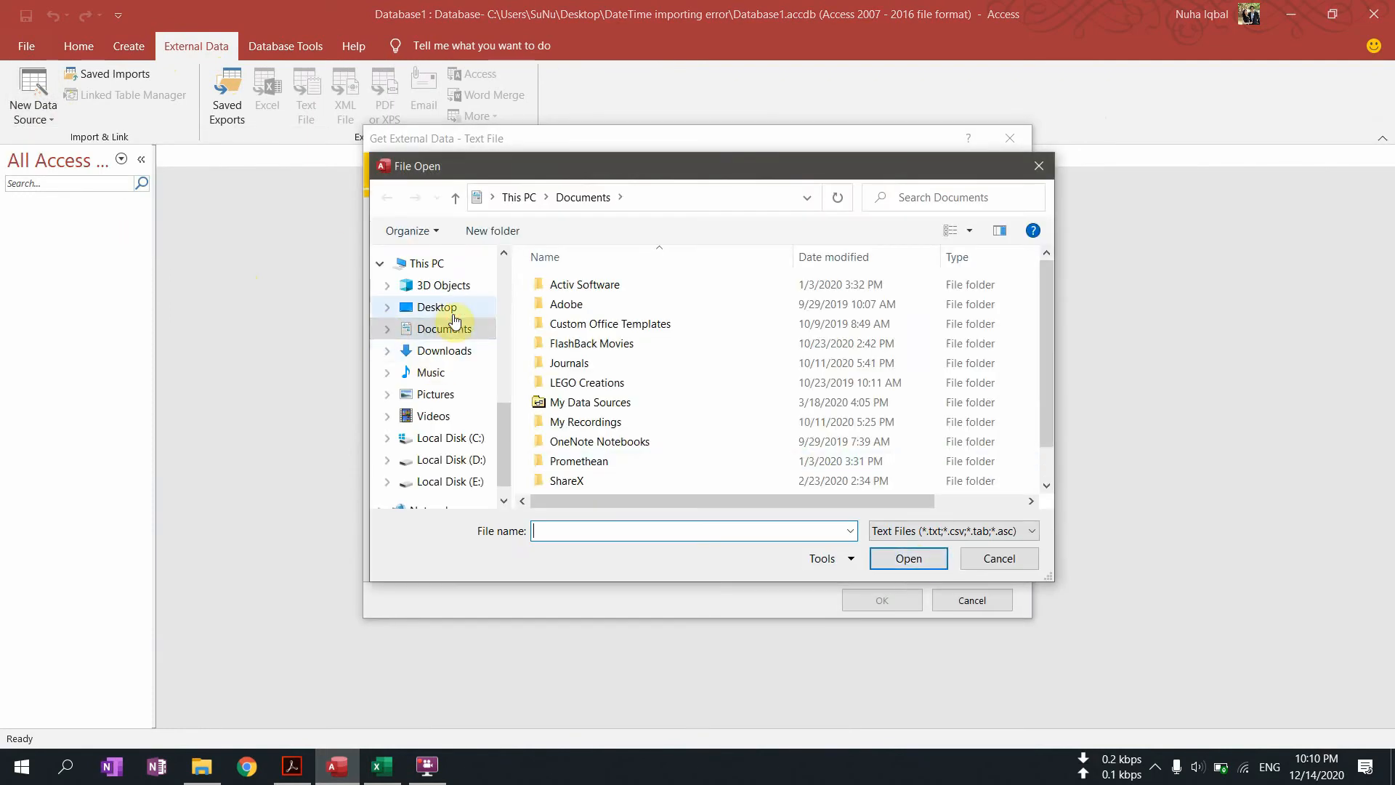
{"action": "double_click", "coordinate": [616, 281]}
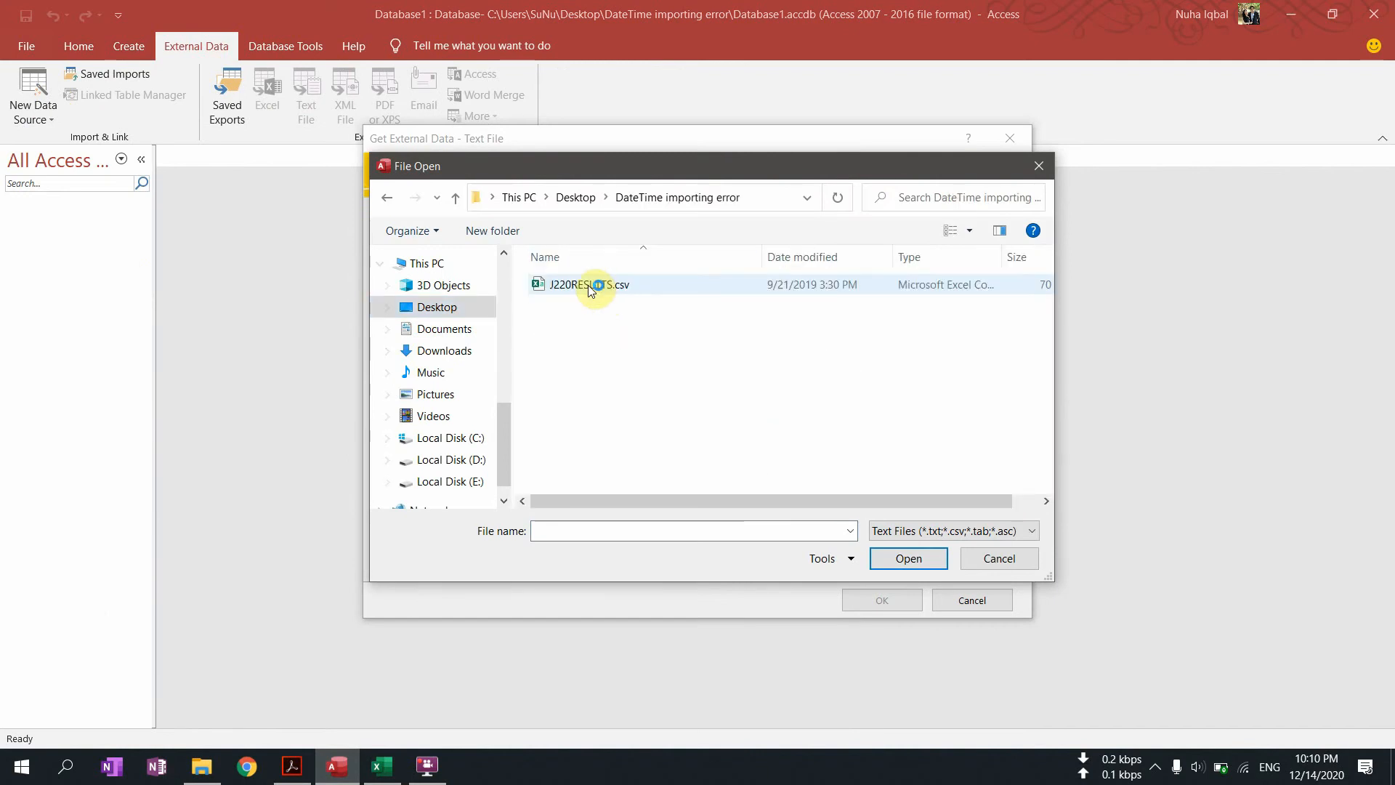
{"action": "left_click", "coordinate": [587, 285]}
{"action": "left_click", "coordinate": [908, 558]}
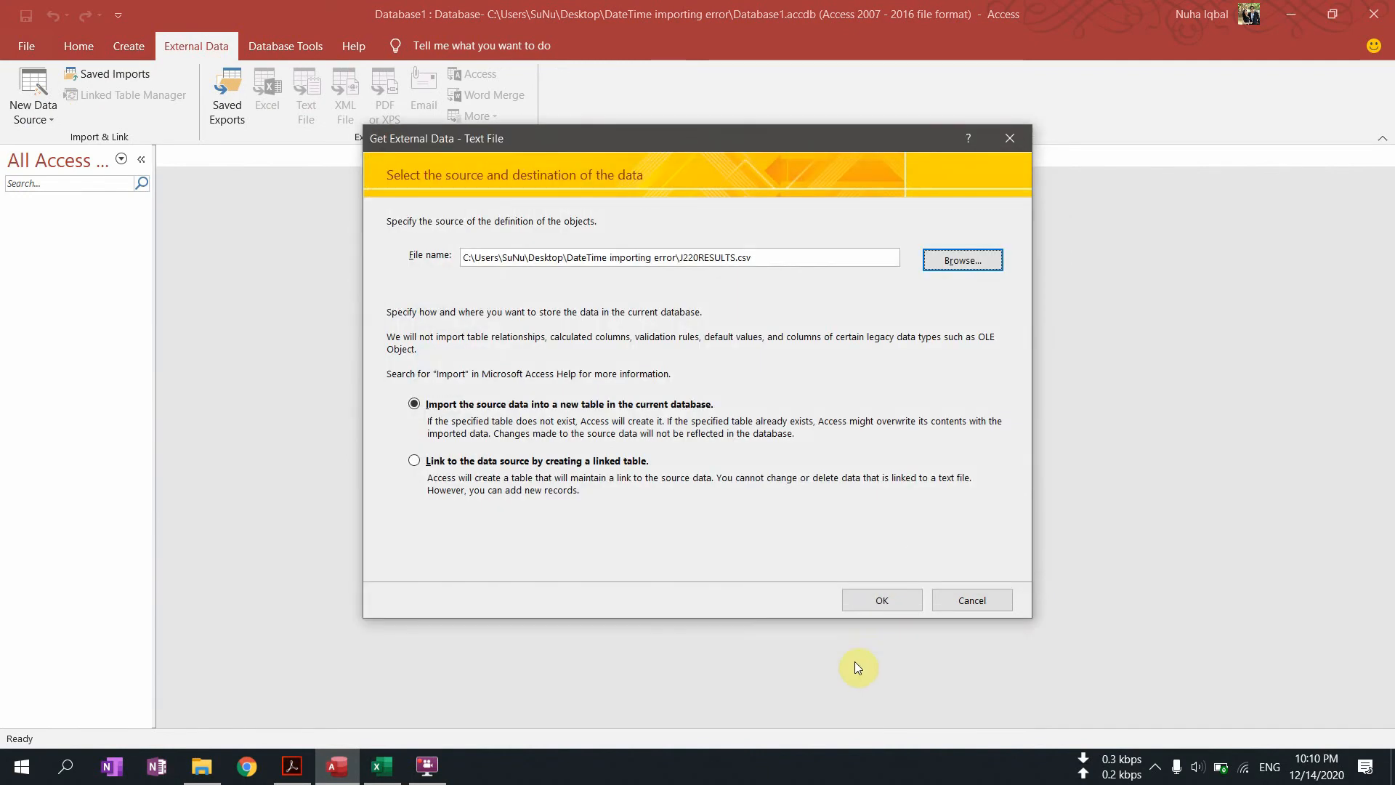
{"action": "left_click", "coordinate": [891, 603]}
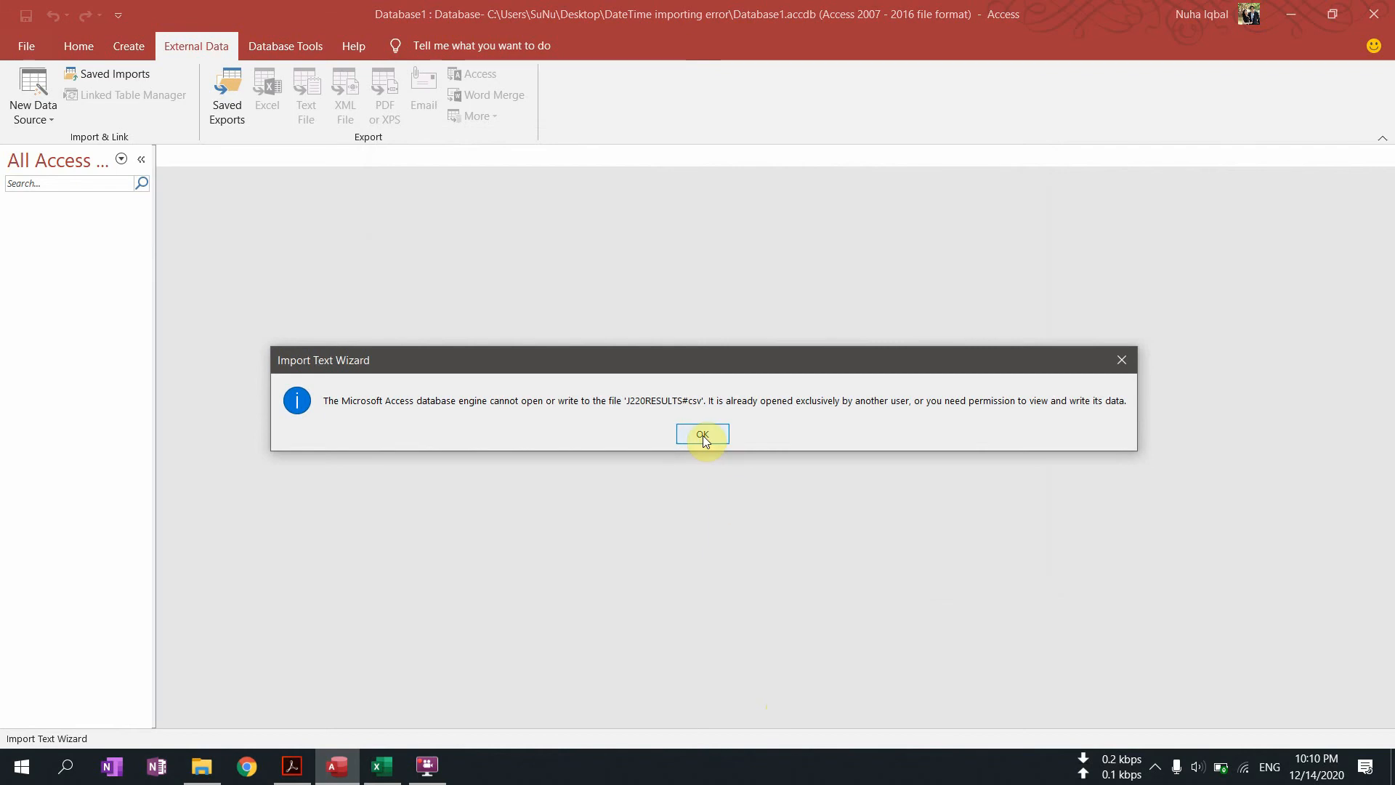
Step: Close J220RESULTS.csv in Excel without saving and dismiss the import message in Access
{"action": "left_click", "coordinate": [382, 765]}
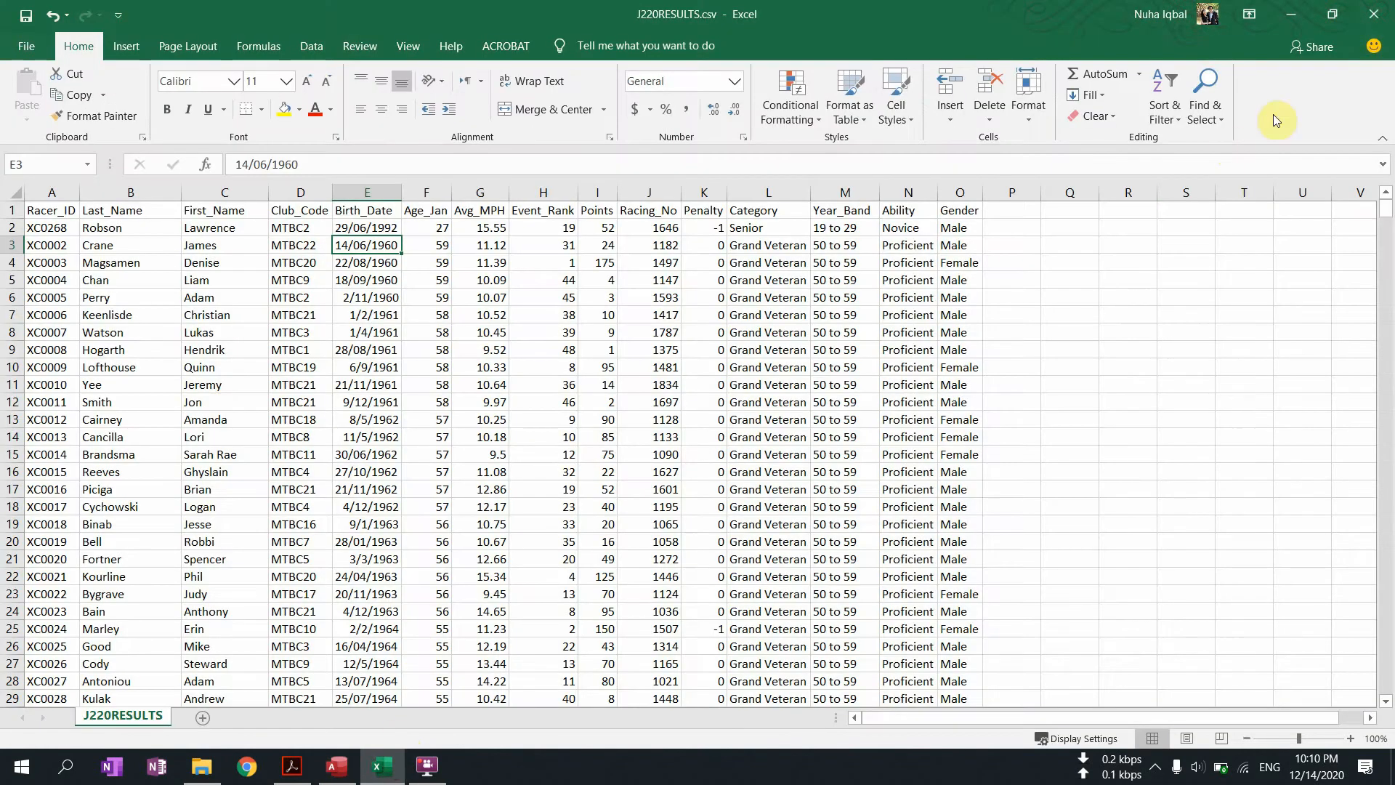
{"action": "left_click", "coordinate": [1370, 16]}
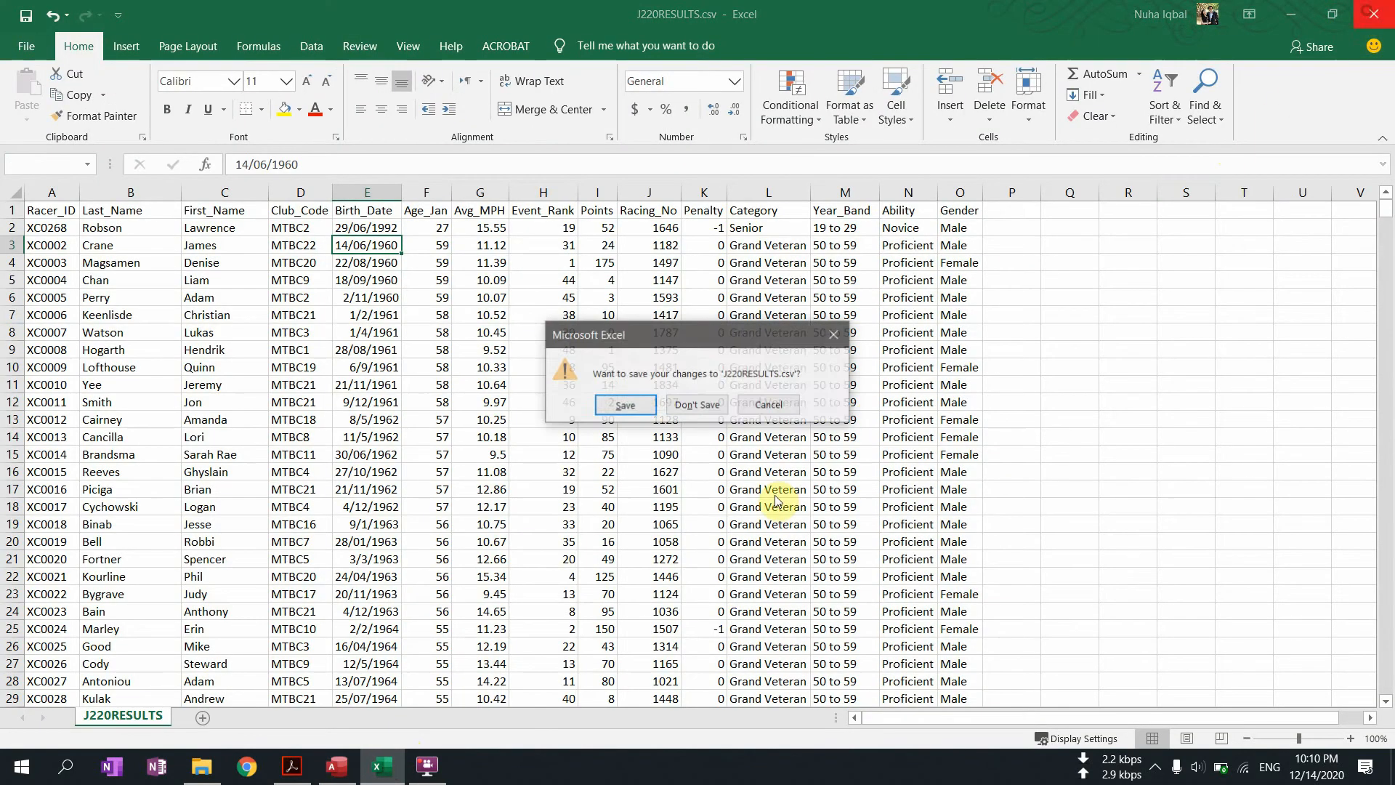
{"action": "left_click", "coordinate": [716, 405]}
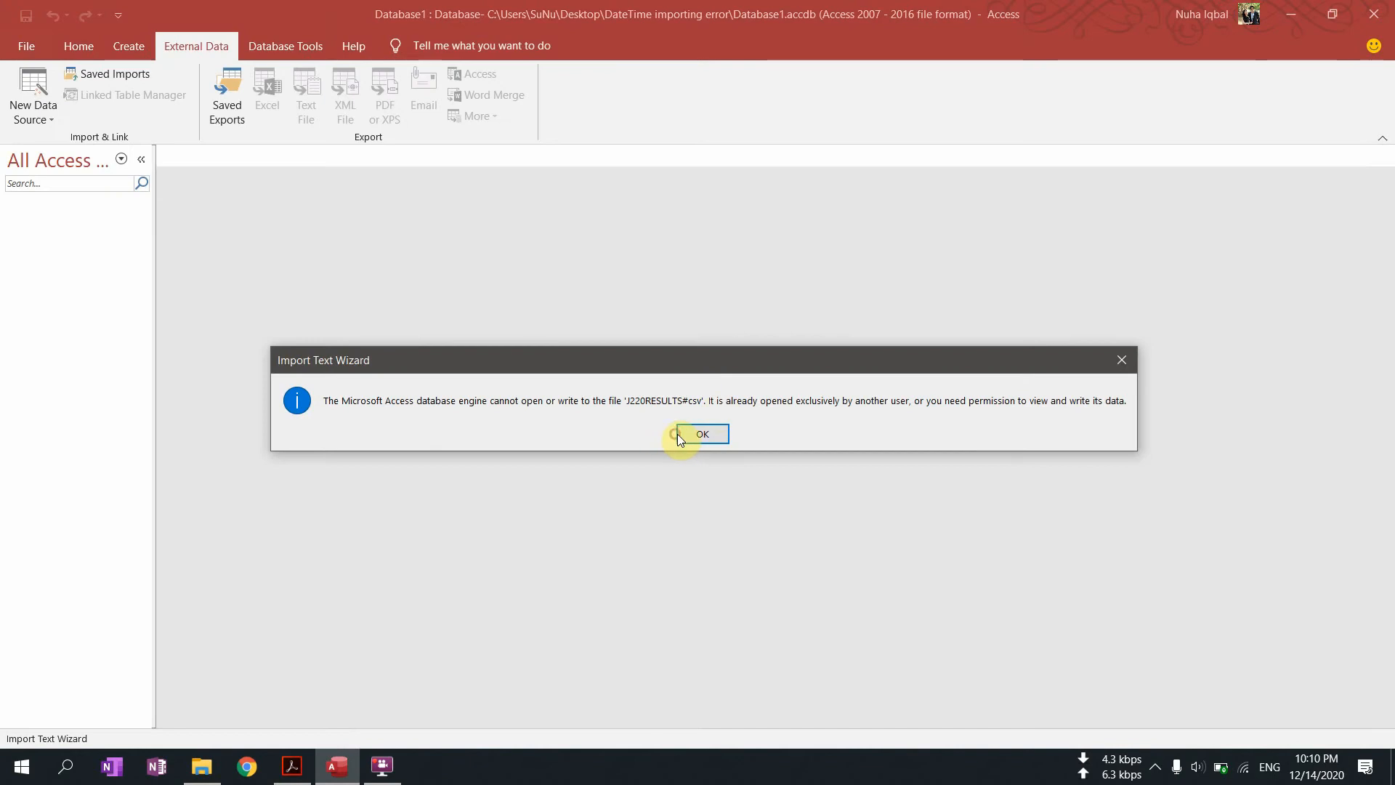
{"action": "left_click", "coordinate": [677, 434]}
Step: Start a text file import of J220RESULTS.csv into a new table in the current database
{"action": "left_click", "coordinate": [33, 102]}
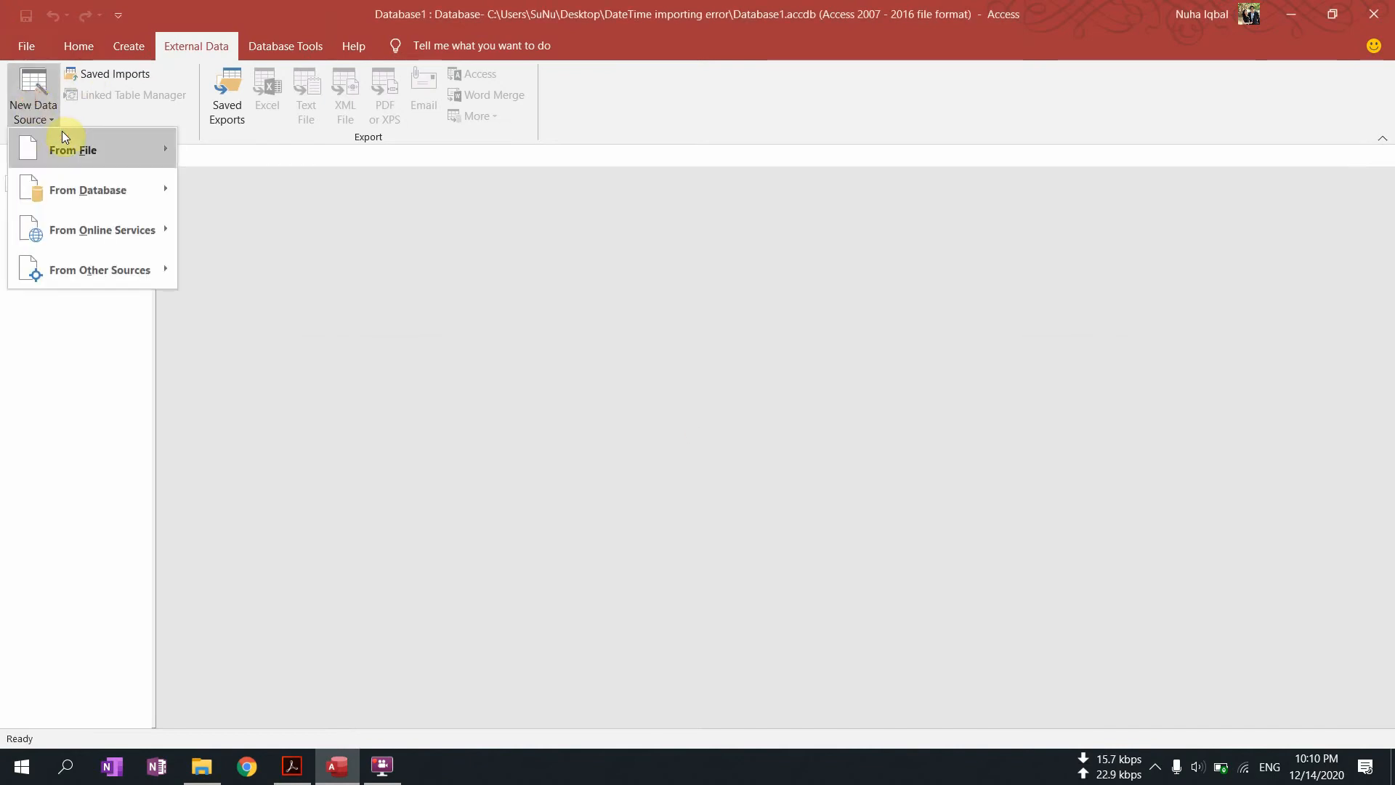
{"action": "mouse_move", "coordinate": [63, 145]}
{"action": "left_click", "coordinate": [255, 262]}
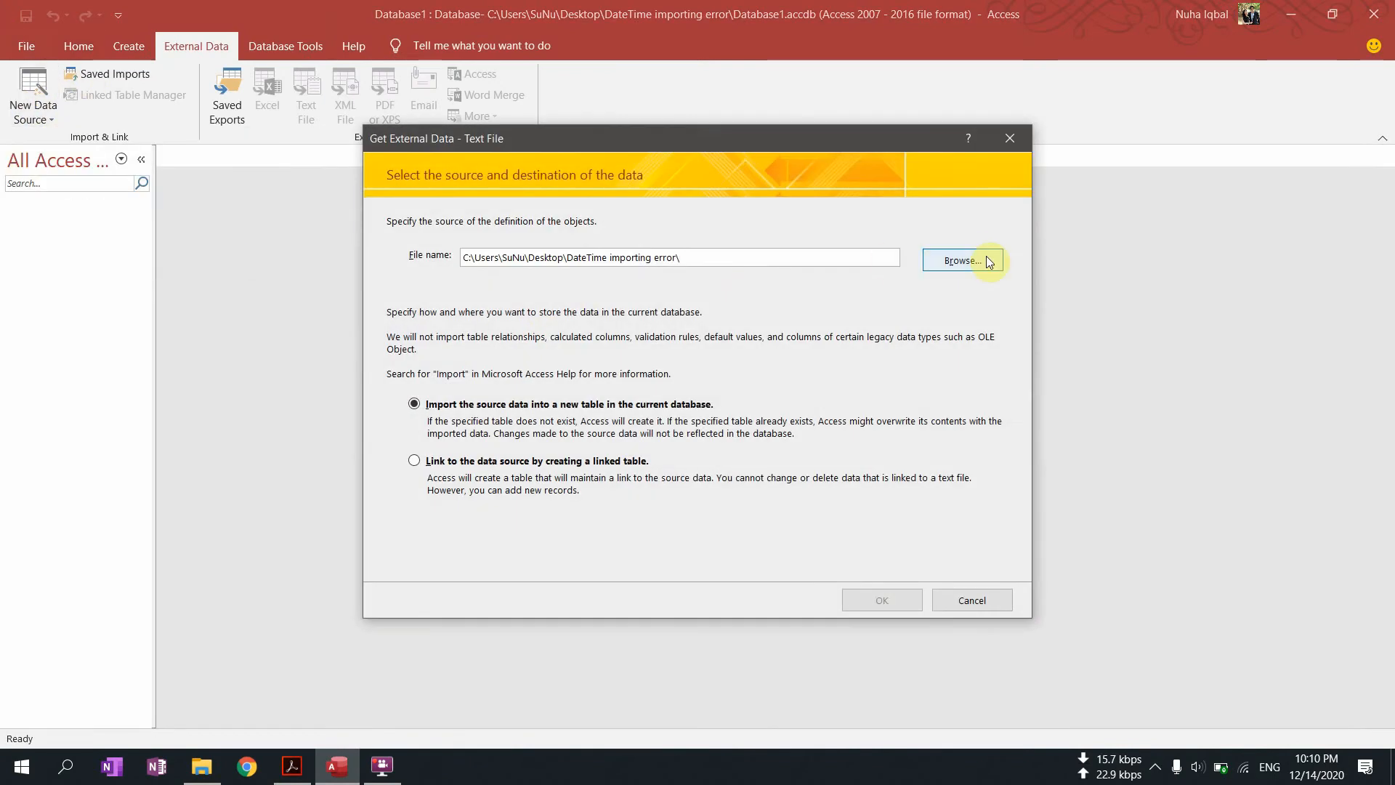
{"action": "left_click", "coordinate": [987, 255]}
{"action": "double_click", "coordinate": [631, 276]}
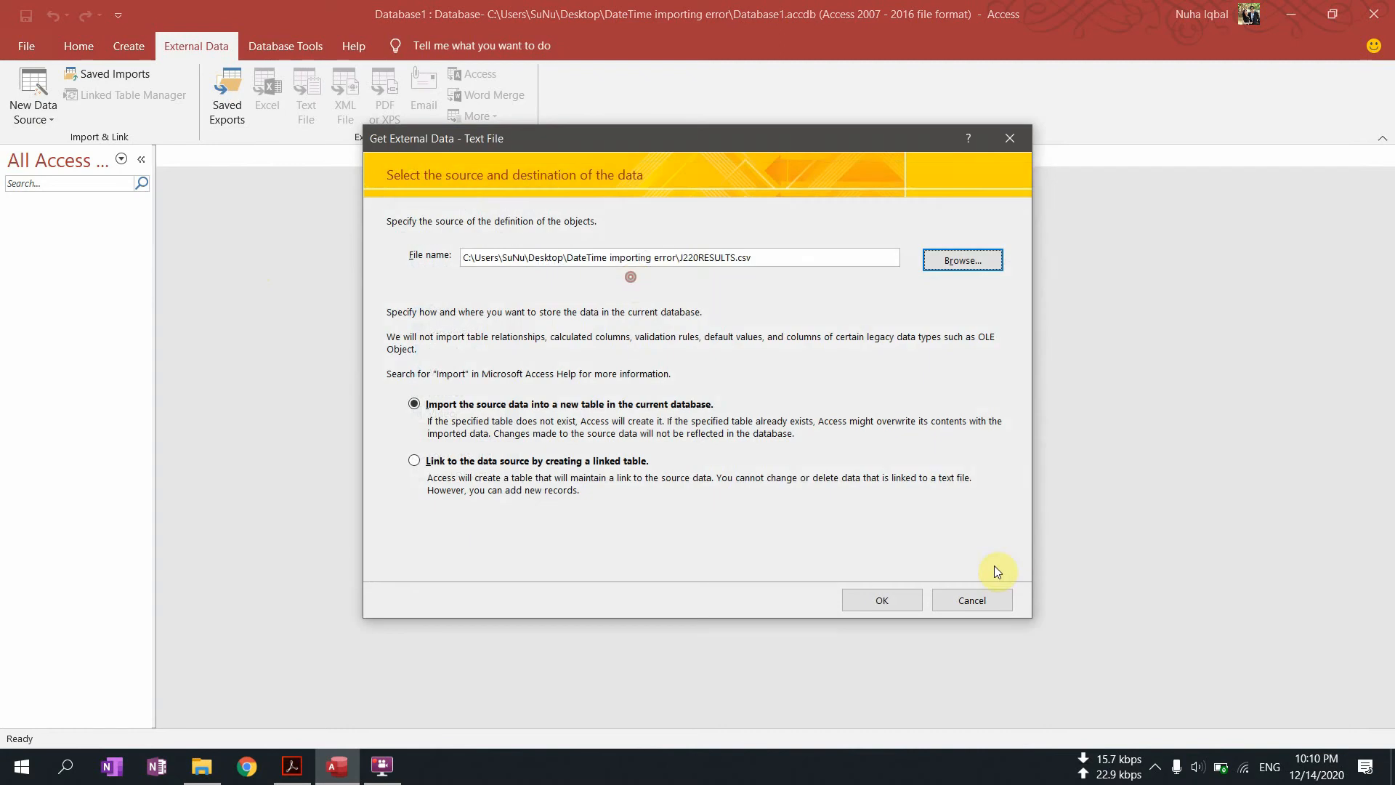
{"action": "left_click", "coordinate": [917, 598]}
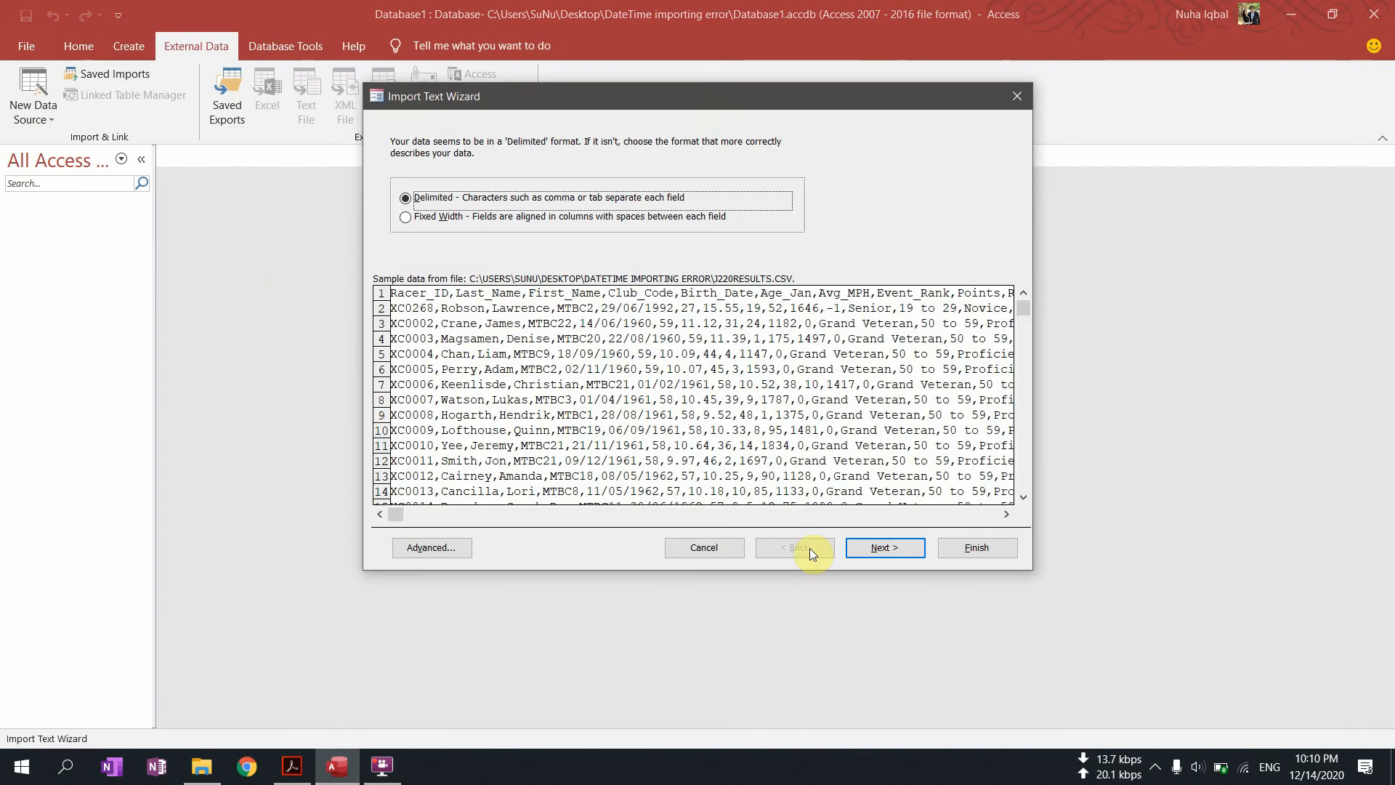
Step: Keep the comma-delimited format, mark the first row as field names, and check Birth_Date's data type in the import specification
{"action": "left_click", "coordinate": [899, 546]}
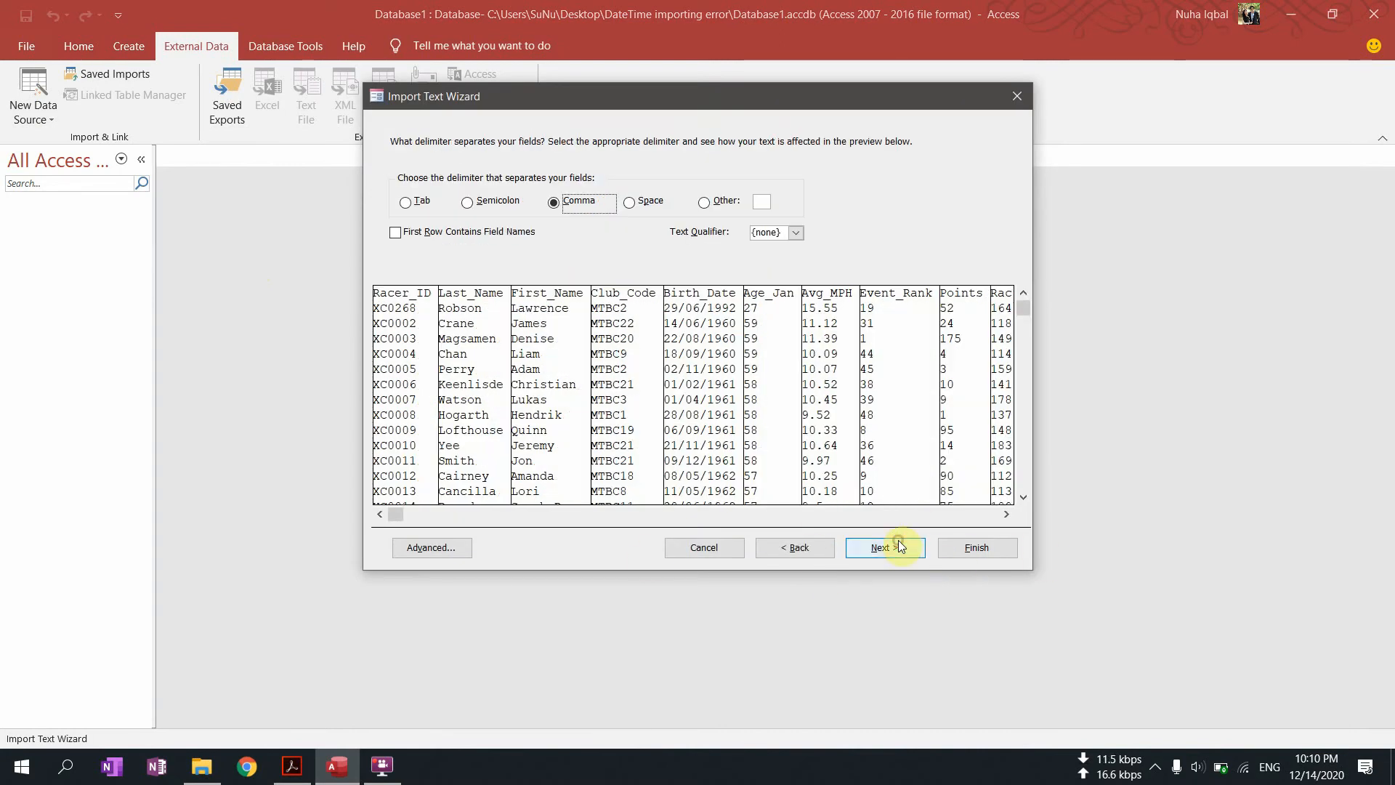
{"action": "left_click", "coordinate": [434, 233]}
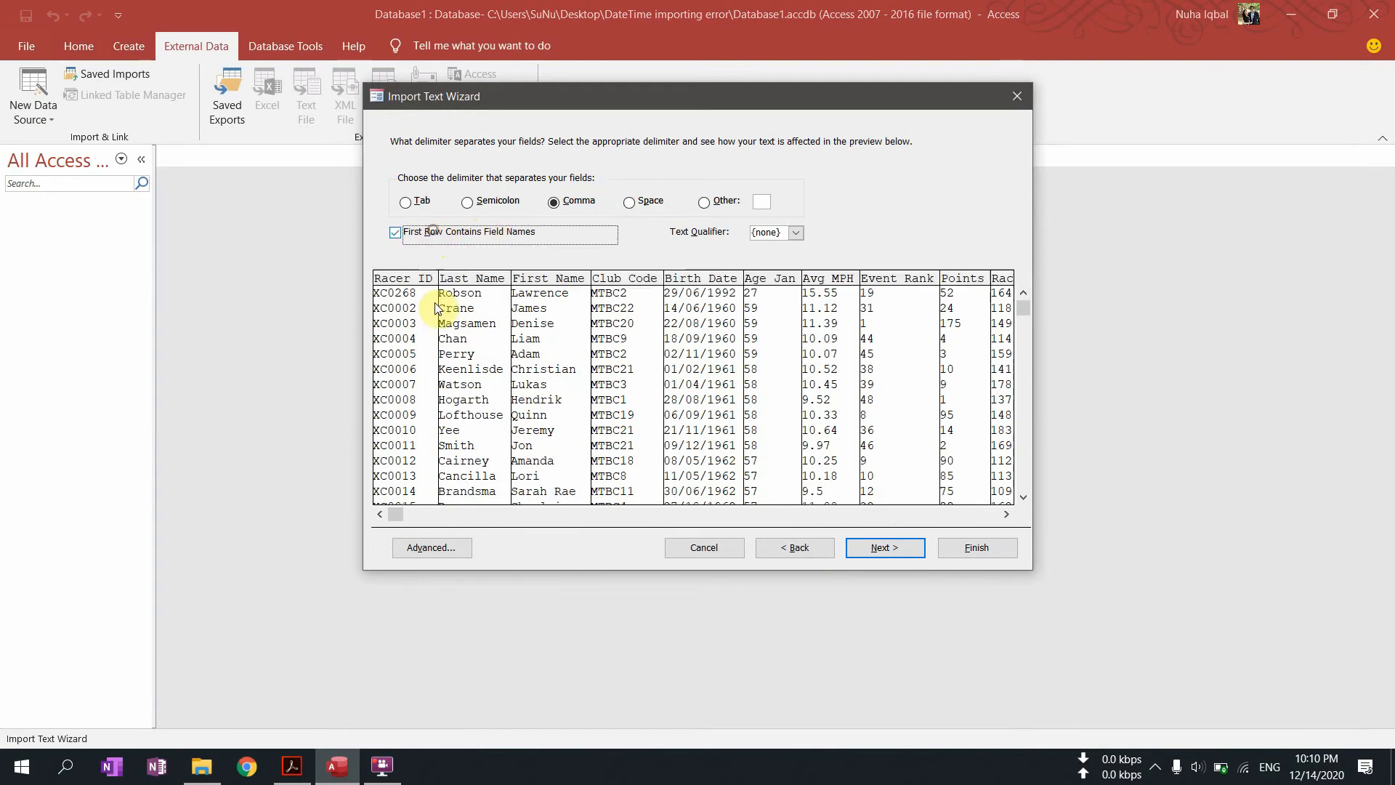
{"action": "left_click", "coordinate": [444, 553]}
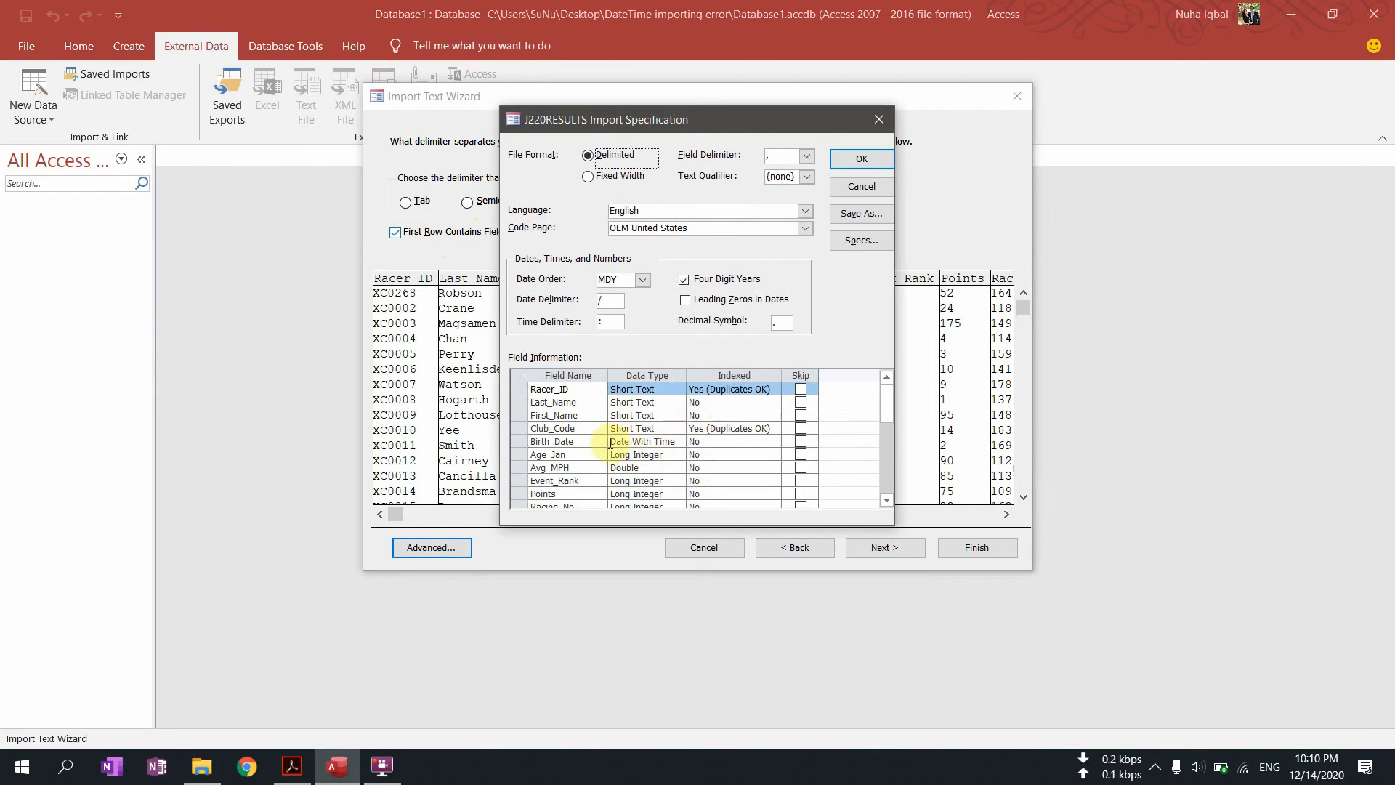
{"action": "left_click", "coordinate": [585, 439]}
{"action": "left_click", "coordinate": [626, 440]}
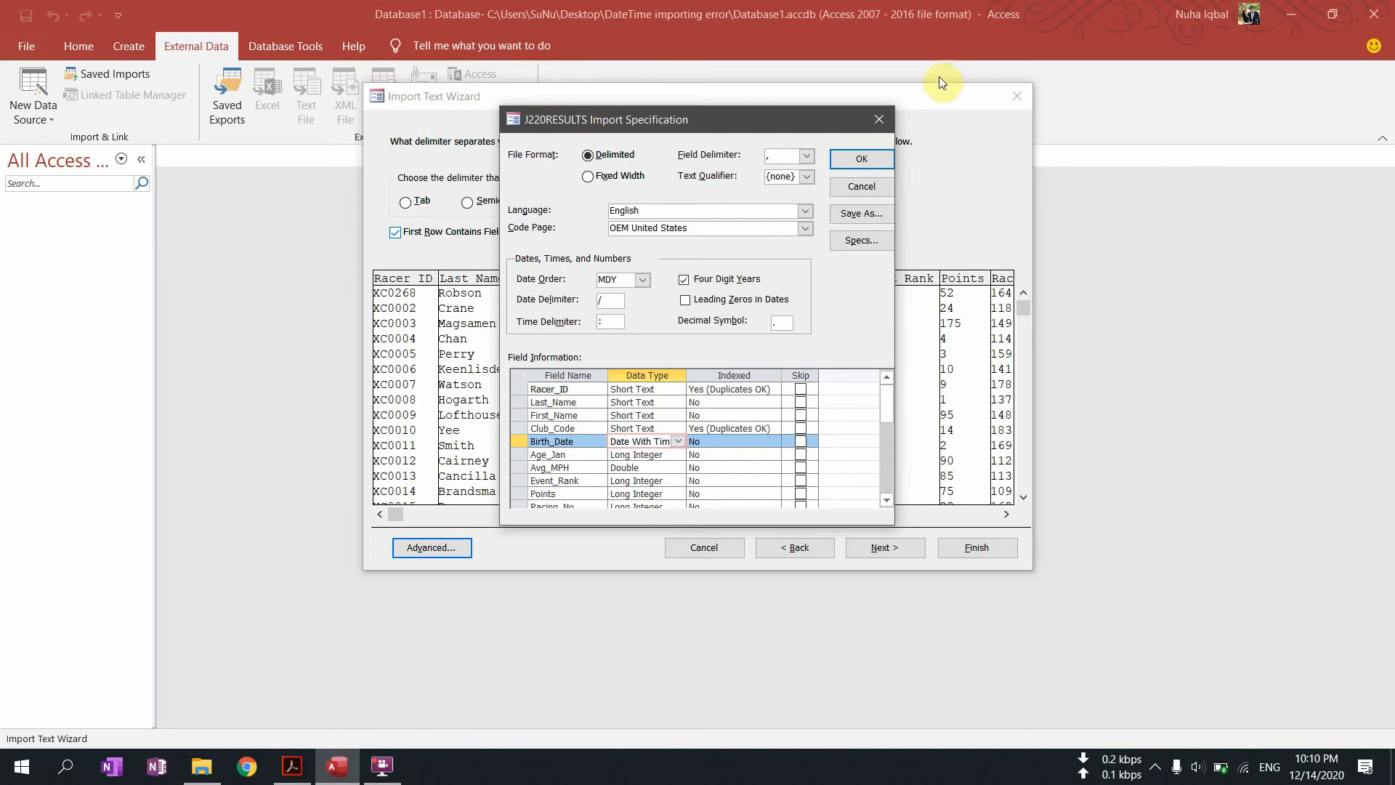
{"action": "left_click", "coordinate": [863, 160]}
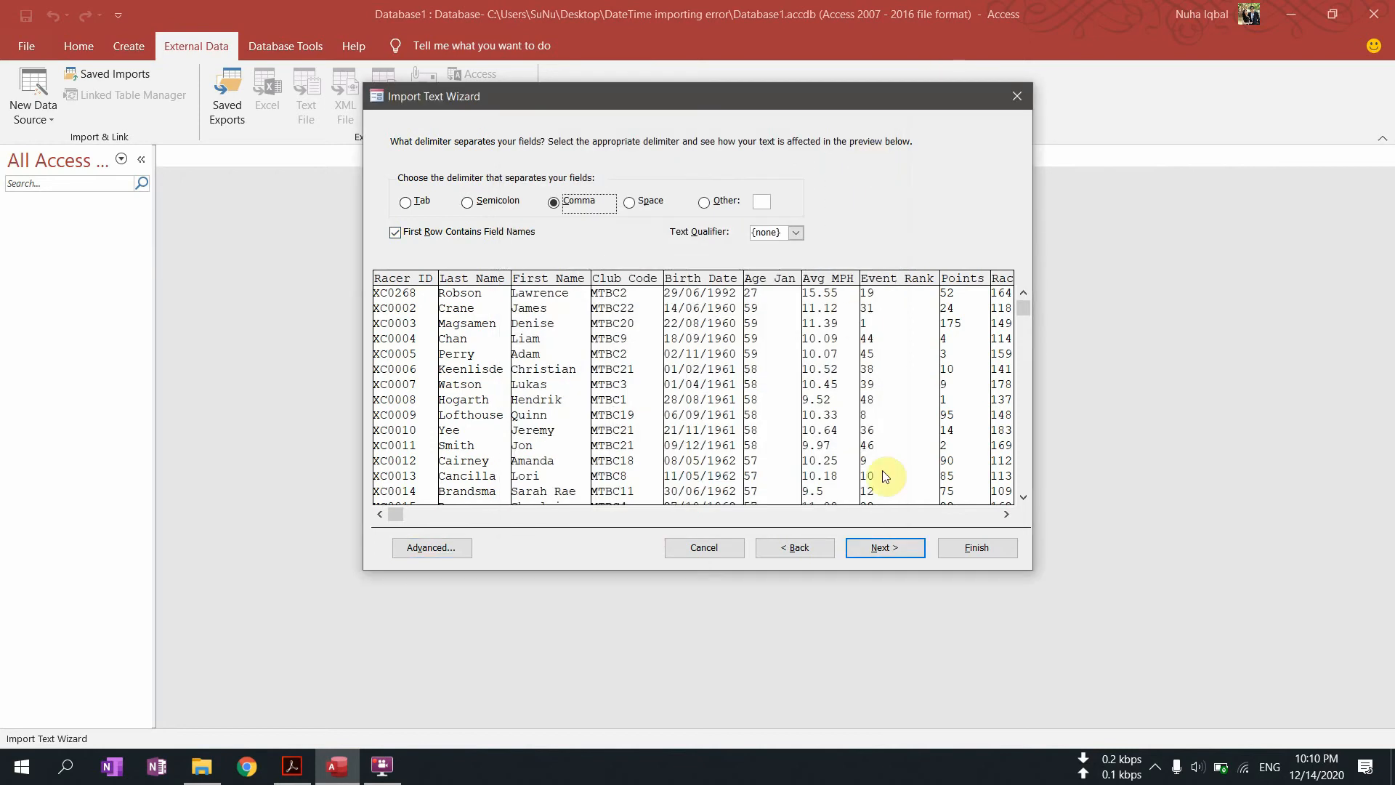
Step: Finish the import without saving the import steps and open the J220RESULTS table
{"action": "left_click", "coordinate": [885, 550]}
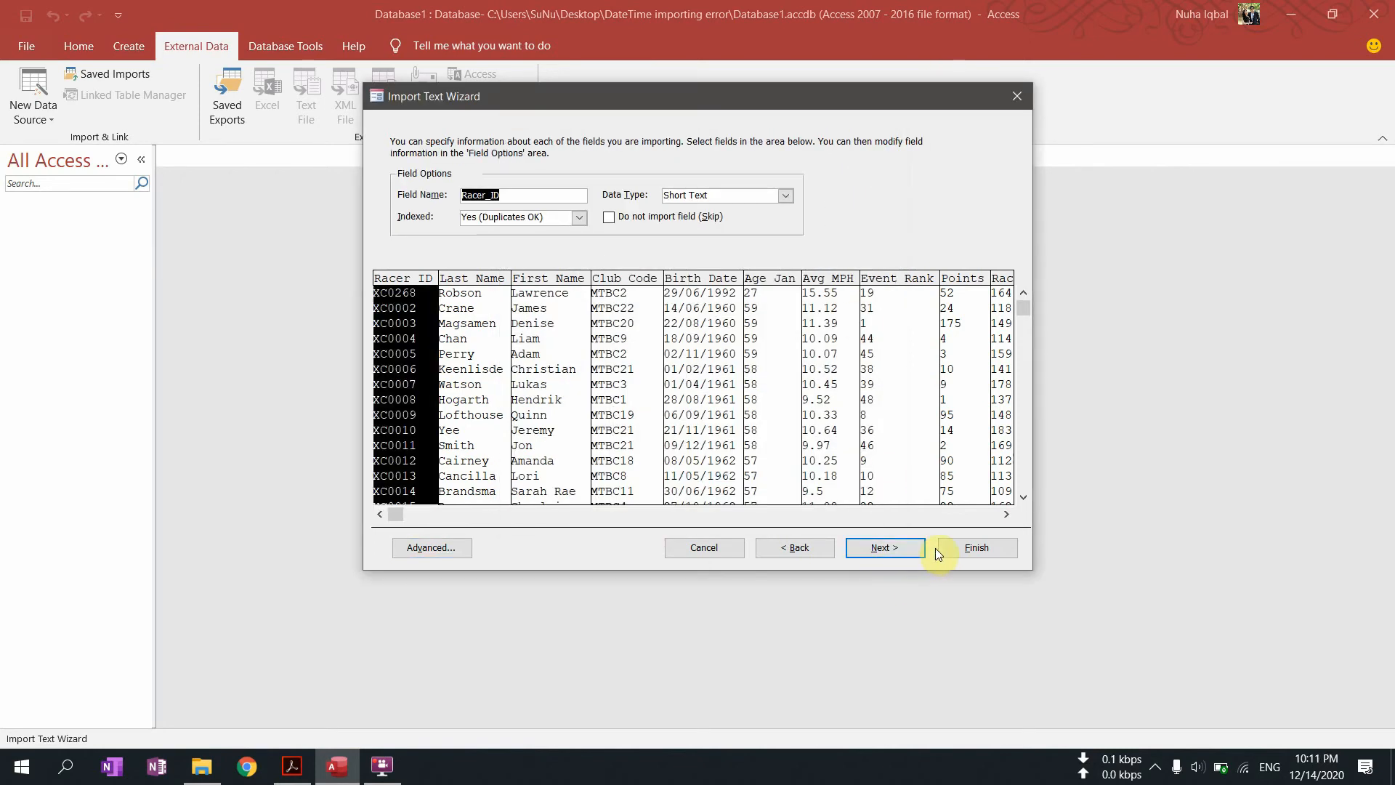
{"action": "left_click", "coordinate": [969, 546]}
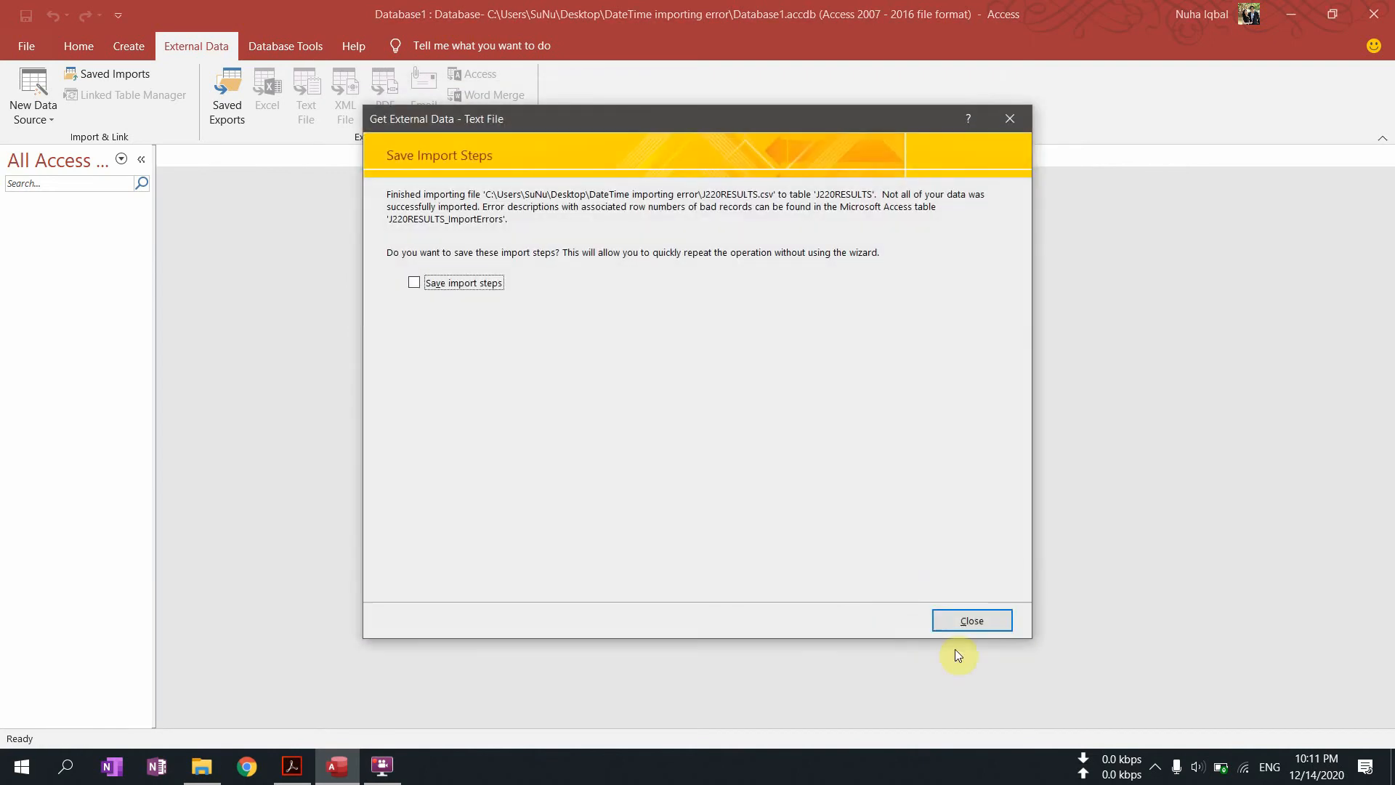
{"action": "left_click", "coordinate": [961, 619]}
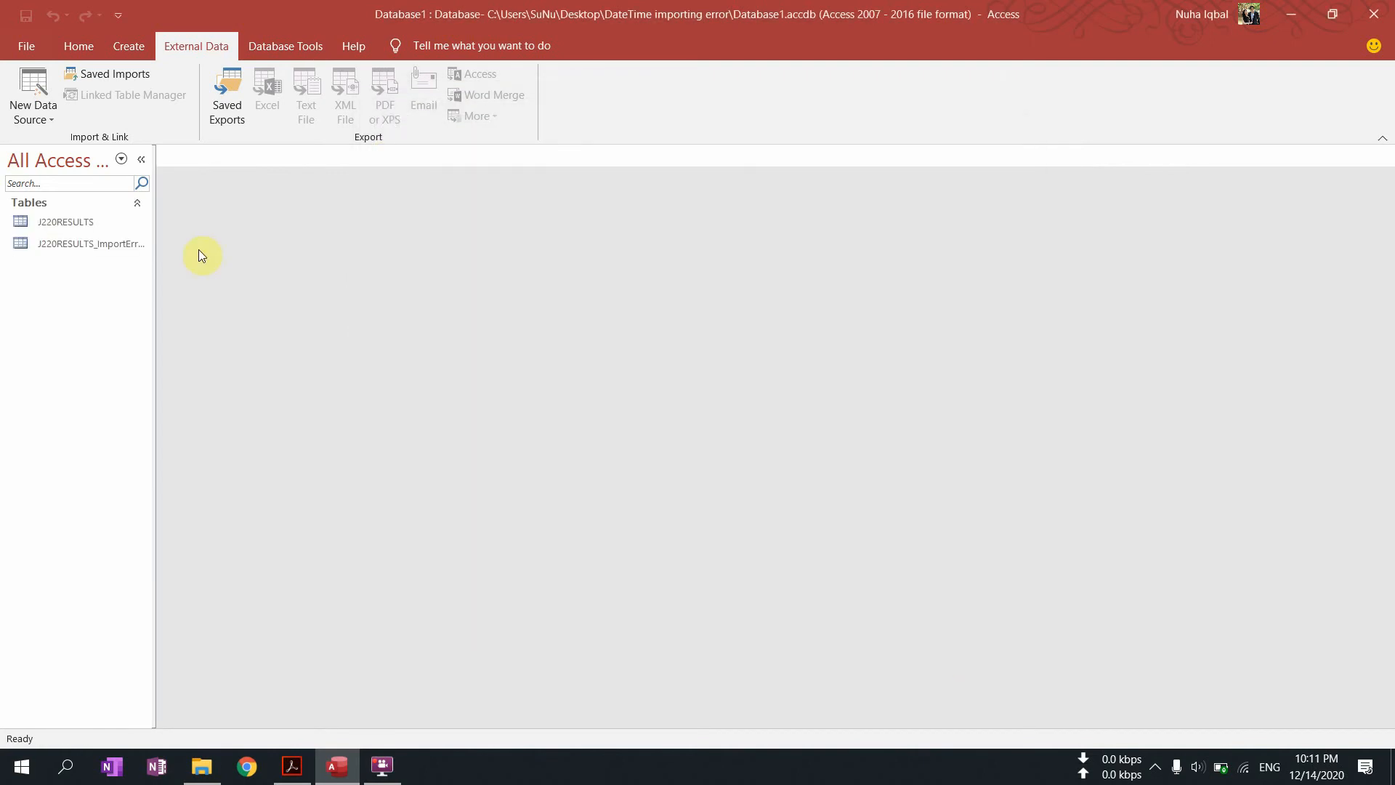
{"action": "left_click", "coordinate": [80, 220]}
{"action": "double_click", "coordinate": [80, 221]}
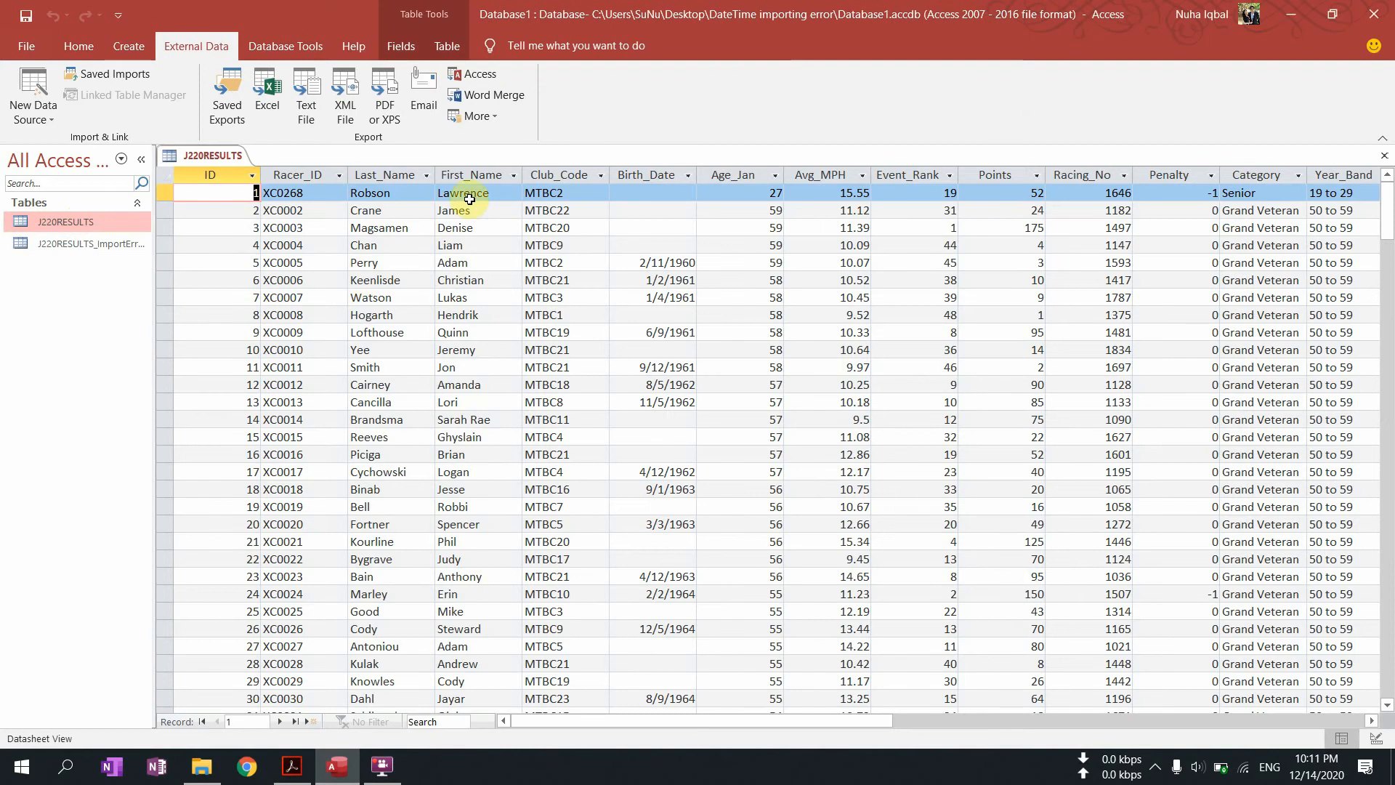
Step: Examine the Birth_Date column in the J220RESULTS table for missing dates
{"action": "left_click", "coordinate": [618, 175]}
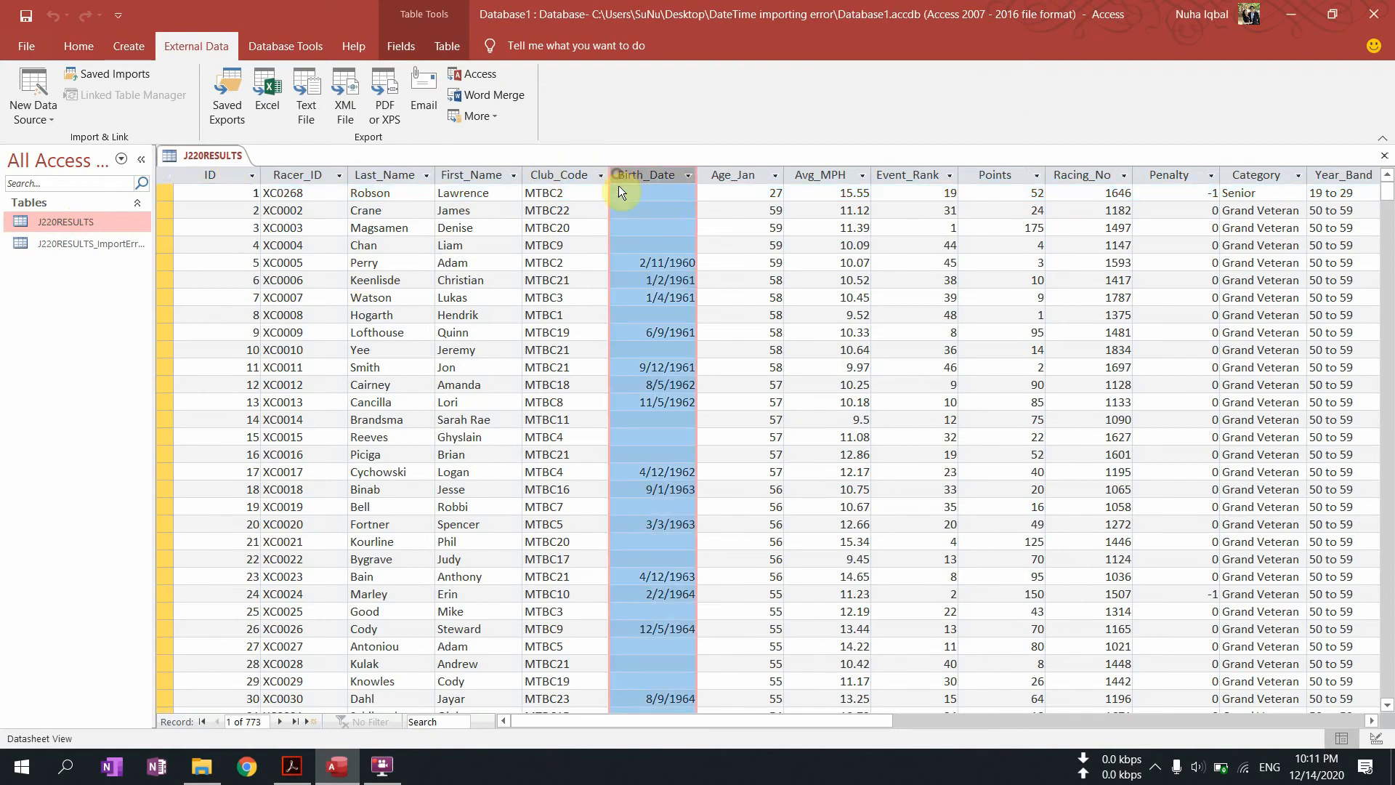
{"action": "left_click", "coordinate": [675, 195]}
{"action": "left_click", "coordinate": [669, 211]}
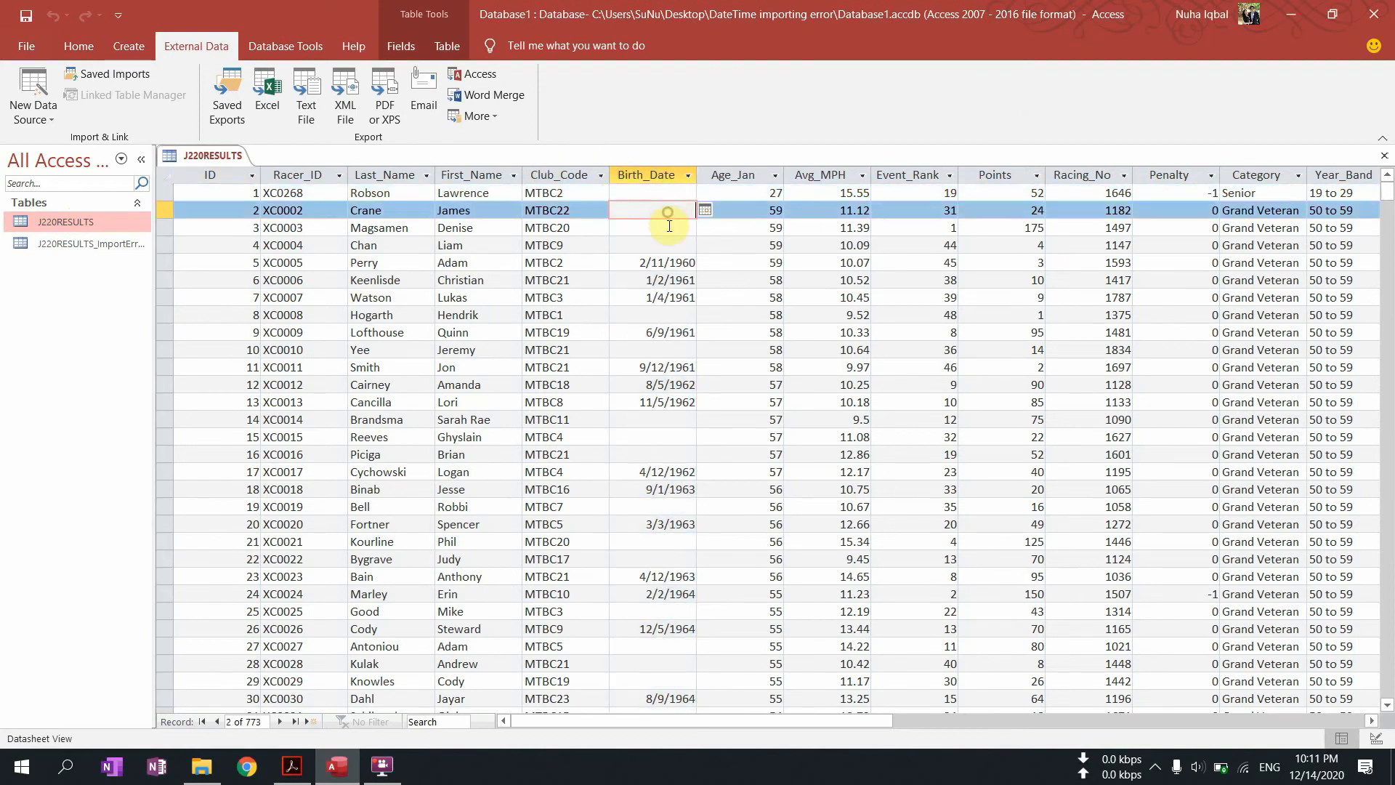
{"action": "left_click", "coordinate": [668, 231]}
Step: Open the J220RESULTS_ImportErrors table, widen the Error column, and review the errors listed for Birth_Date
{"action": "left_click", "coordinate": [119, 245]}
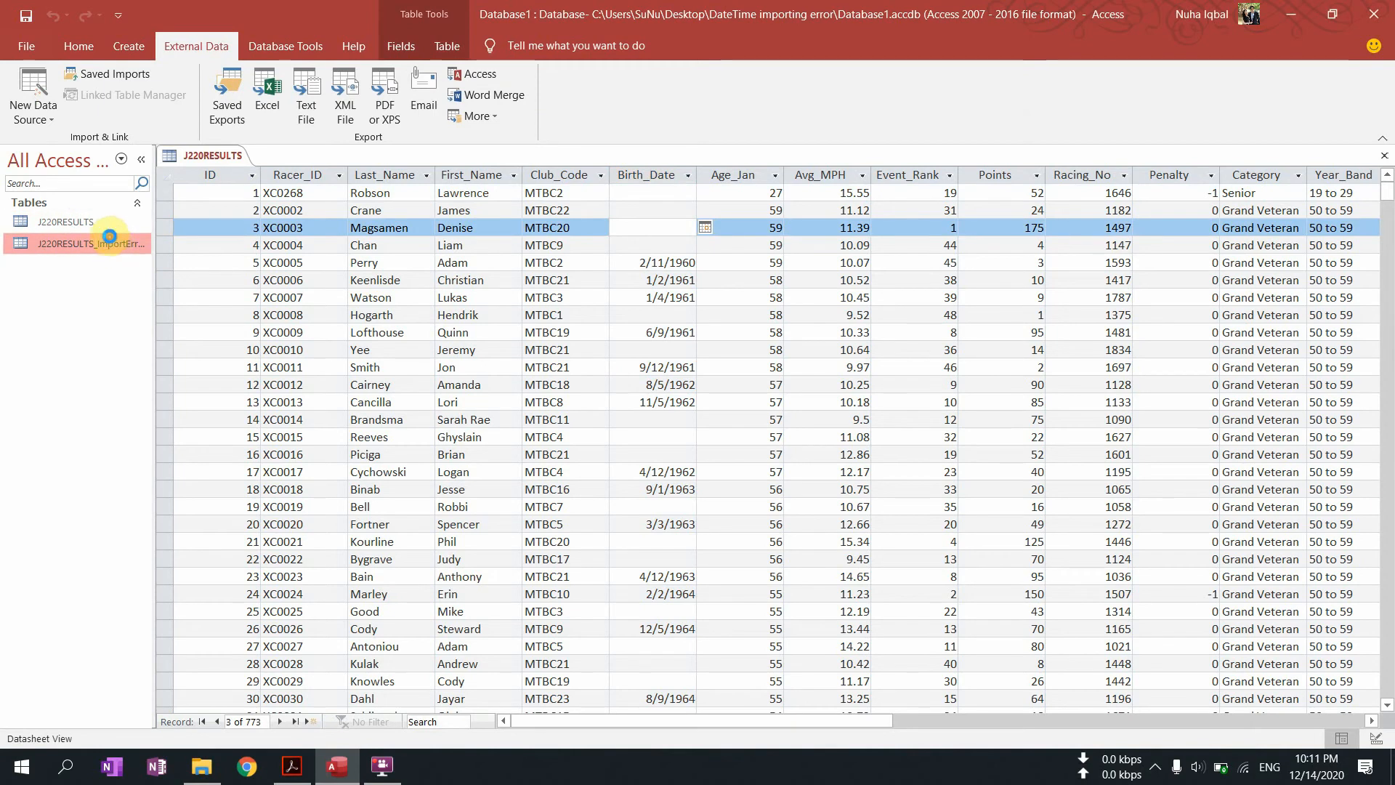
{"action": "double_click", "coordinate": [113, 235]}
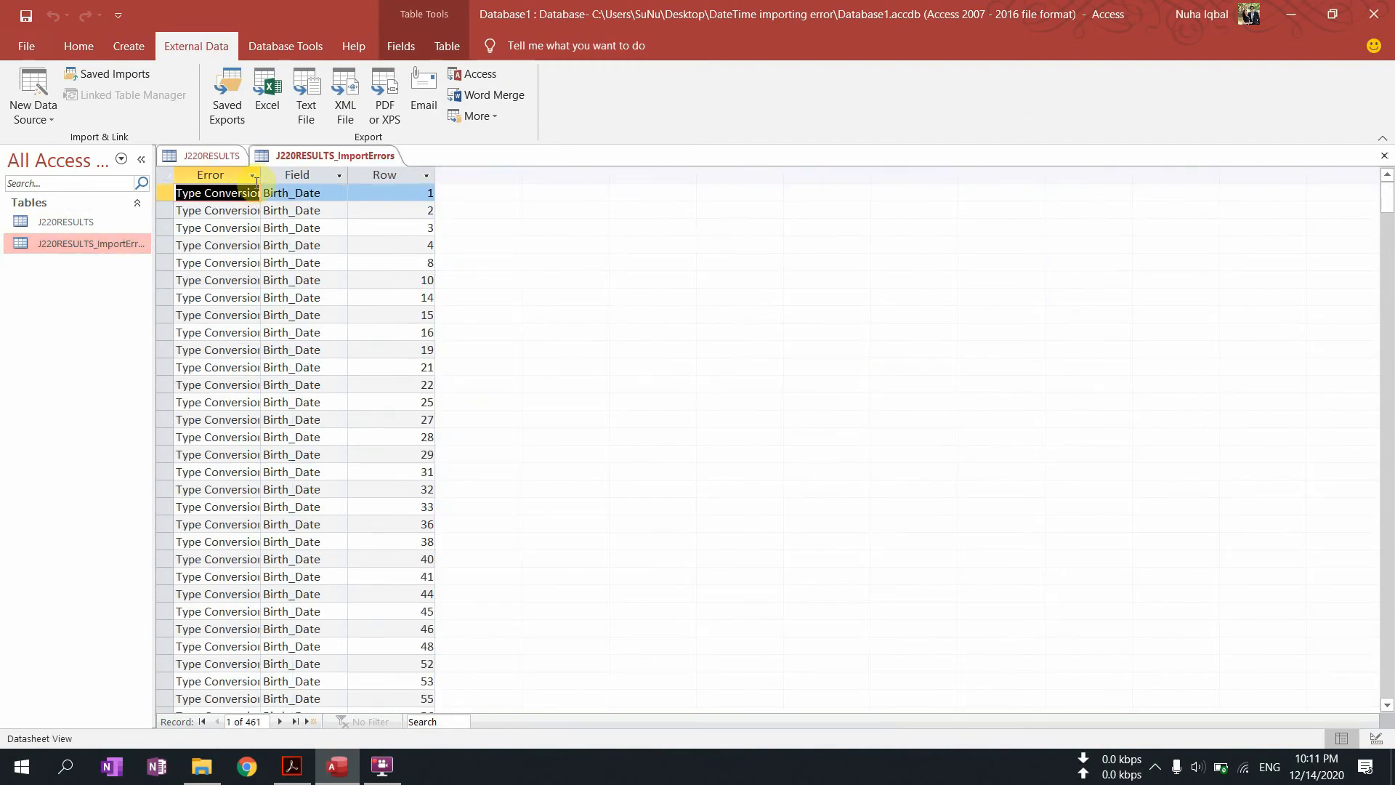
{"action": "left_click_drag", "start_coordinate": [260, 173], "coordinate": [383, 174]}
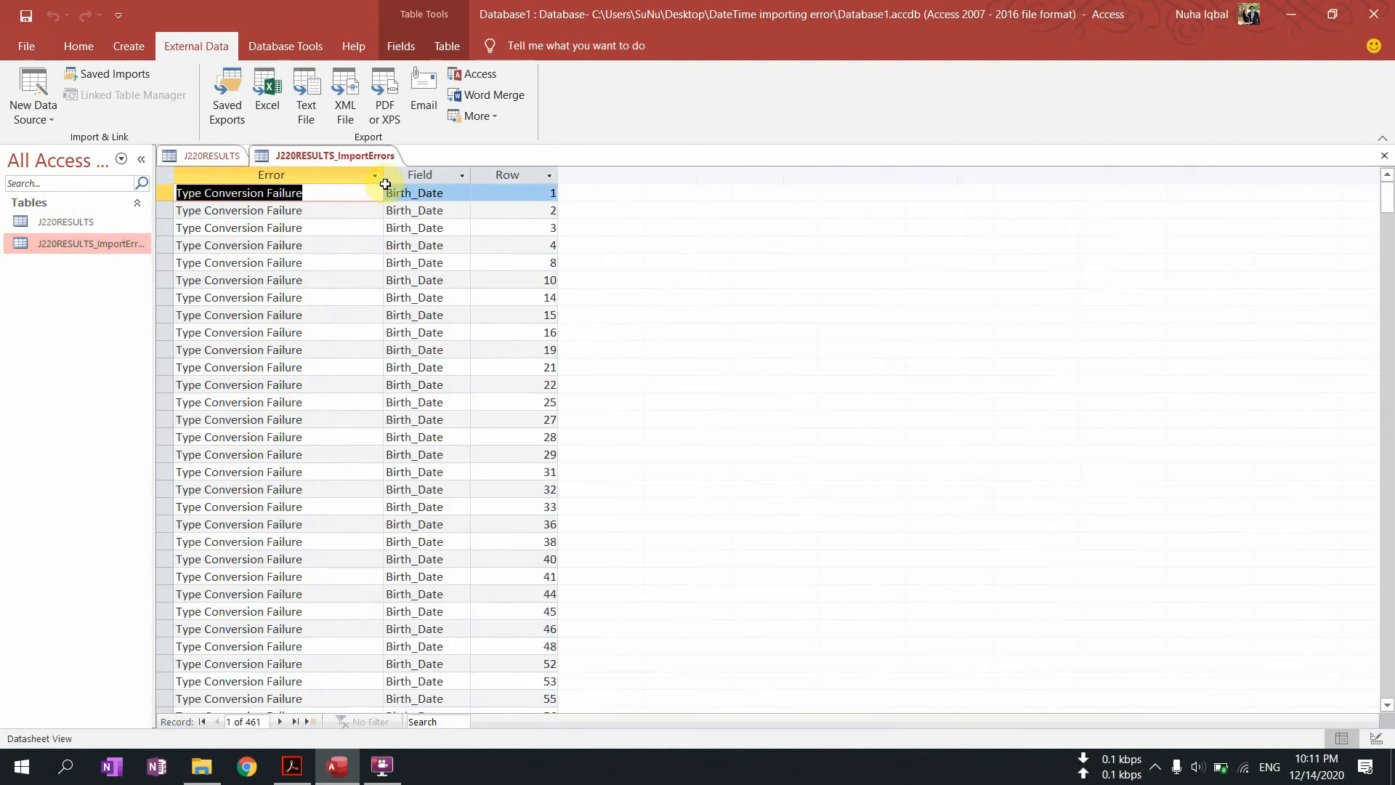
{"action": "left_click", "coordinate": [286, 228]}
{"action": "left_click", "coordinate": [281, 297]}
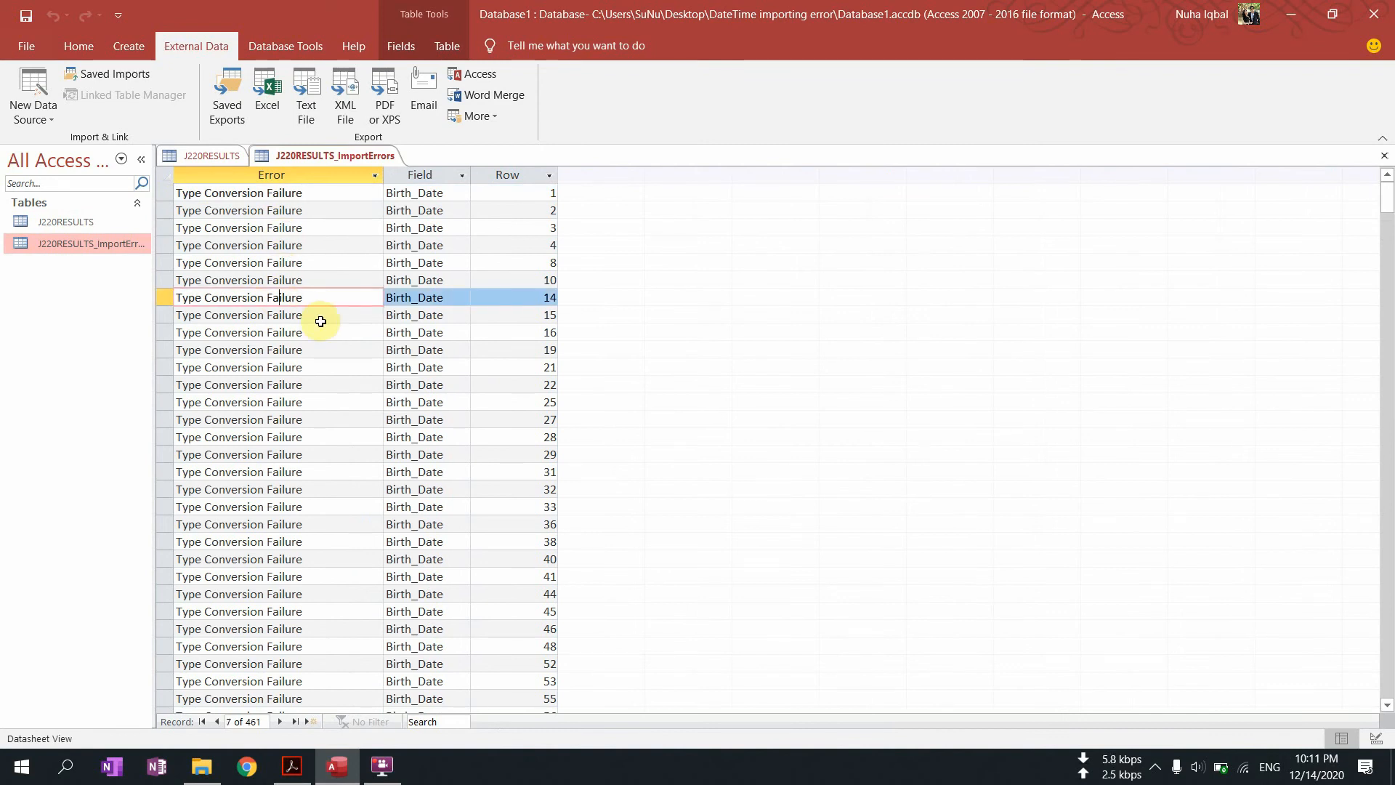
{"action": "left_click", "coordinate": [321, 321]}
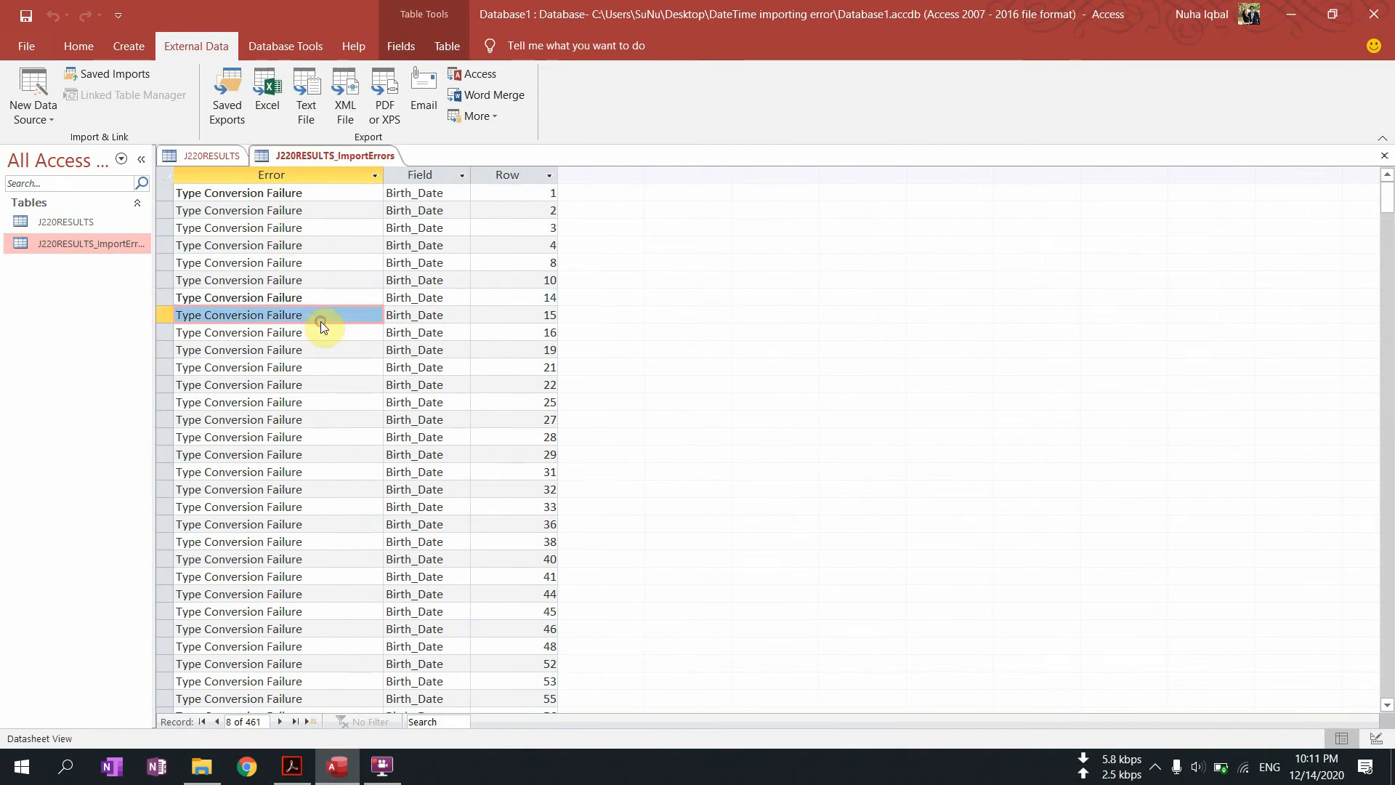
{"action": "left_click", "coordinate": [318, 261]}
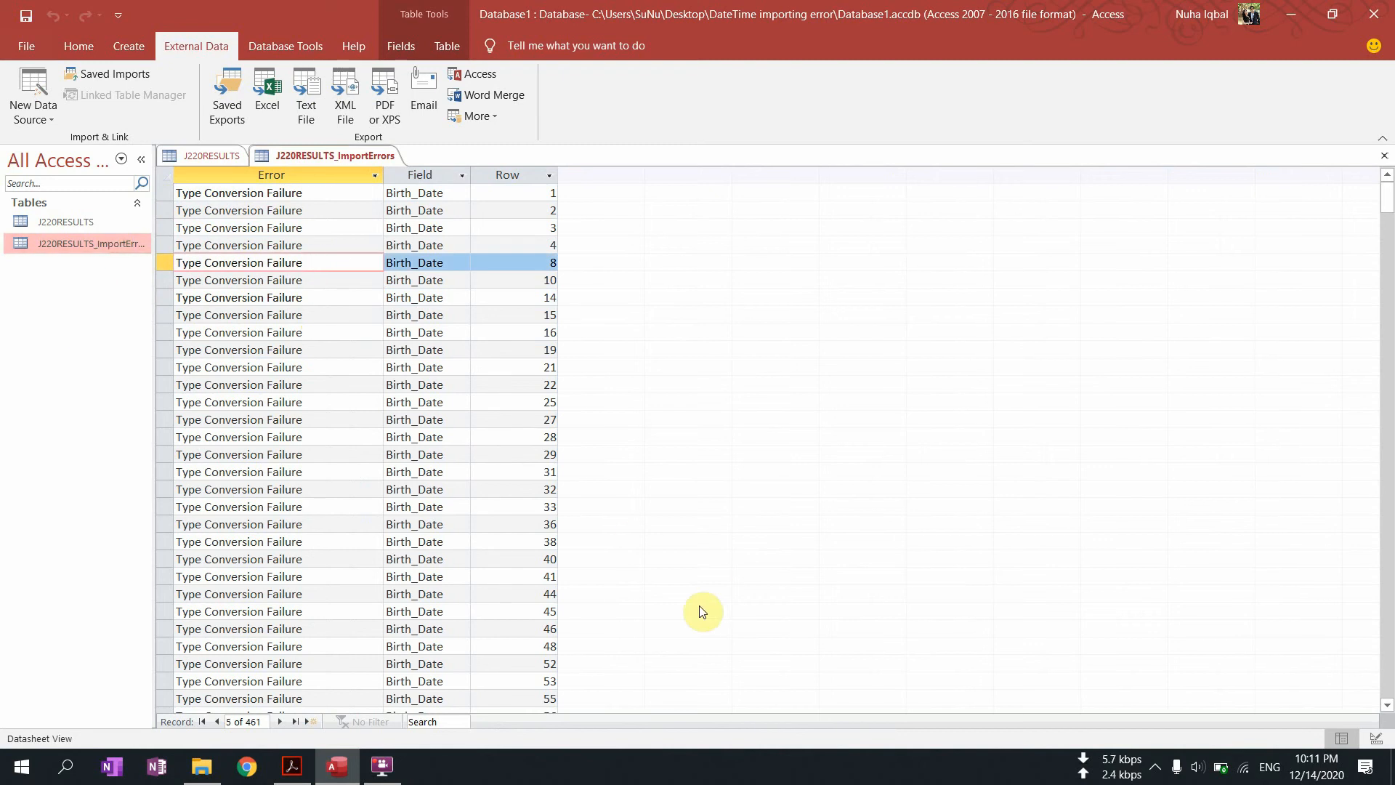
Step: Check the computer's system date format and compare it with the Birth_Date rows in the import errors table
{"action": "left_click", "coordinate": [1305, 761]}
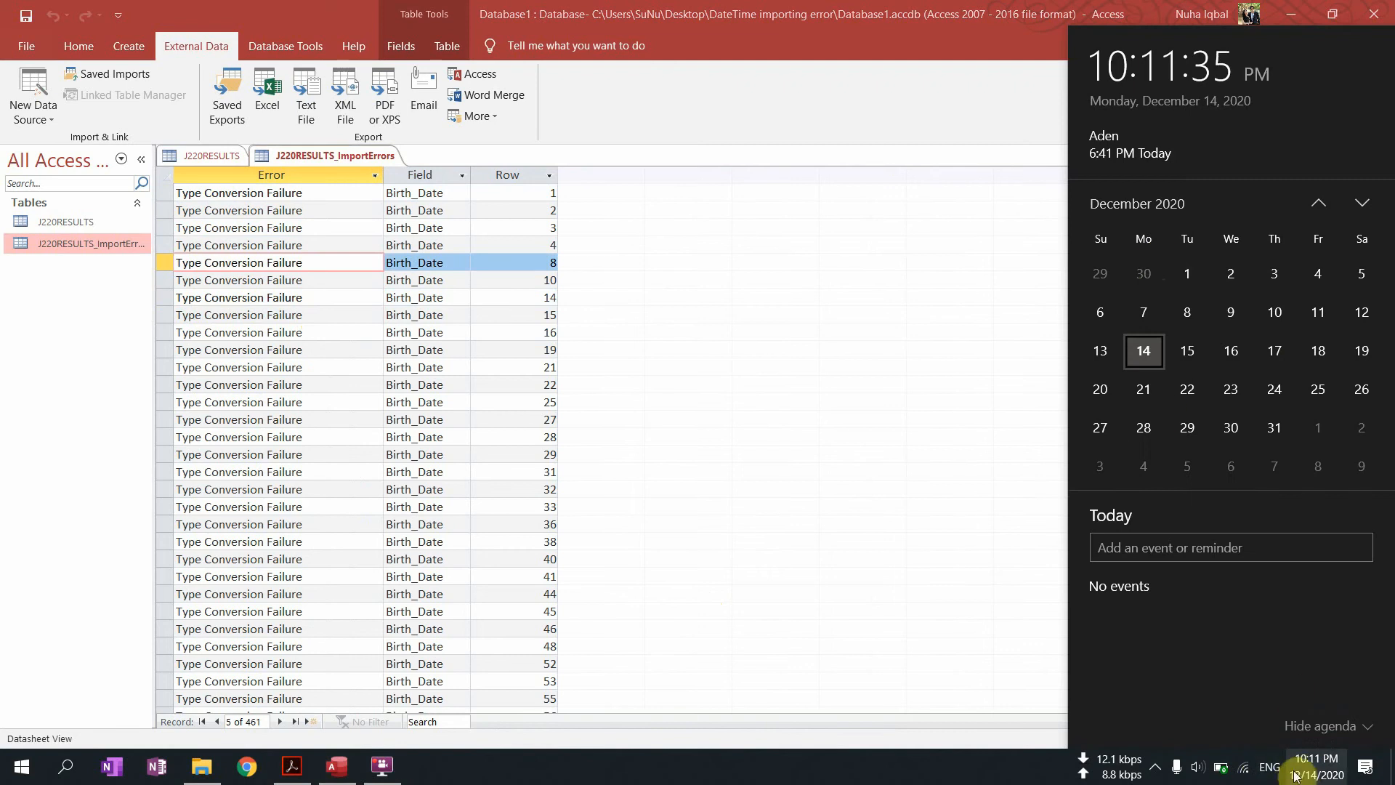
{"action": "left_click", "coordinate": [428, 489]}
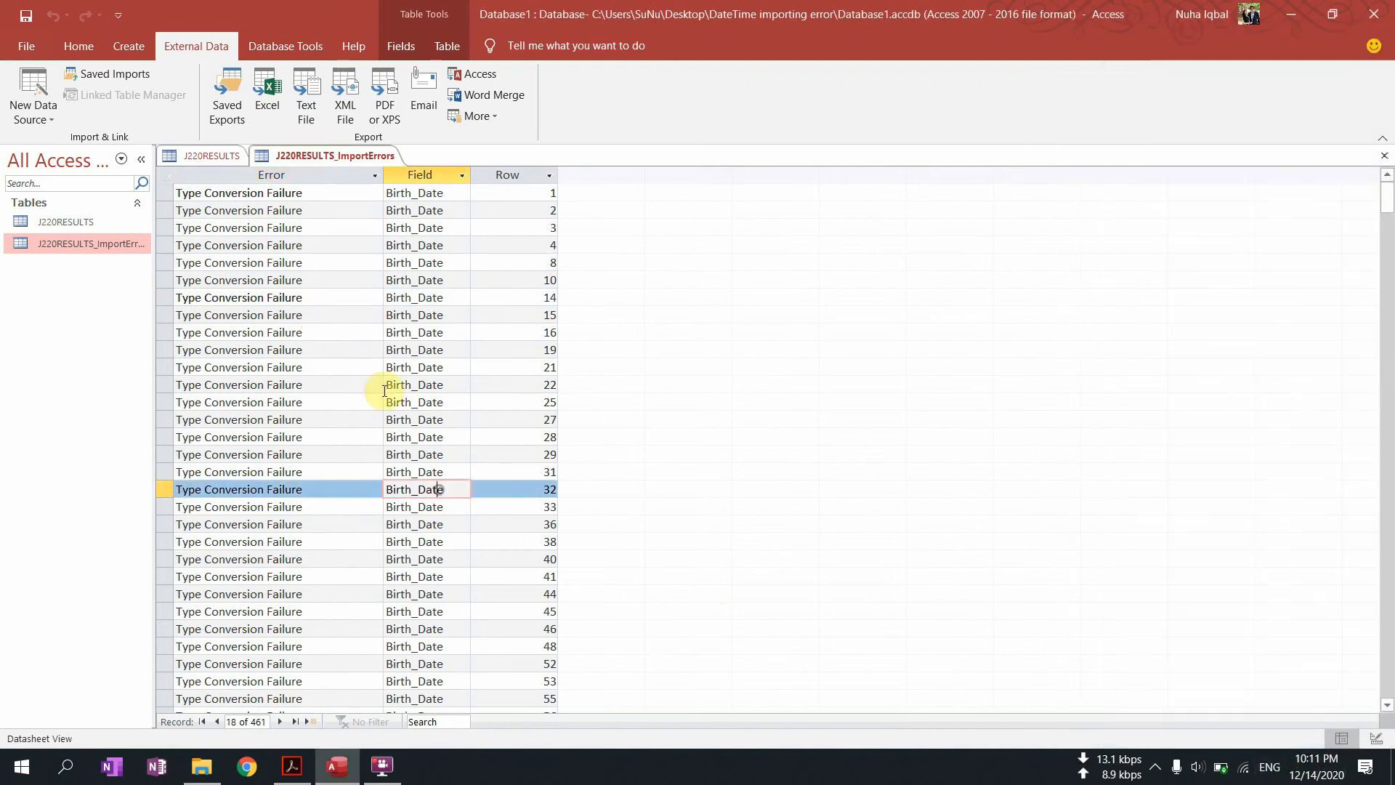
{"action": "left_click", "coordinate": [331, 386]}
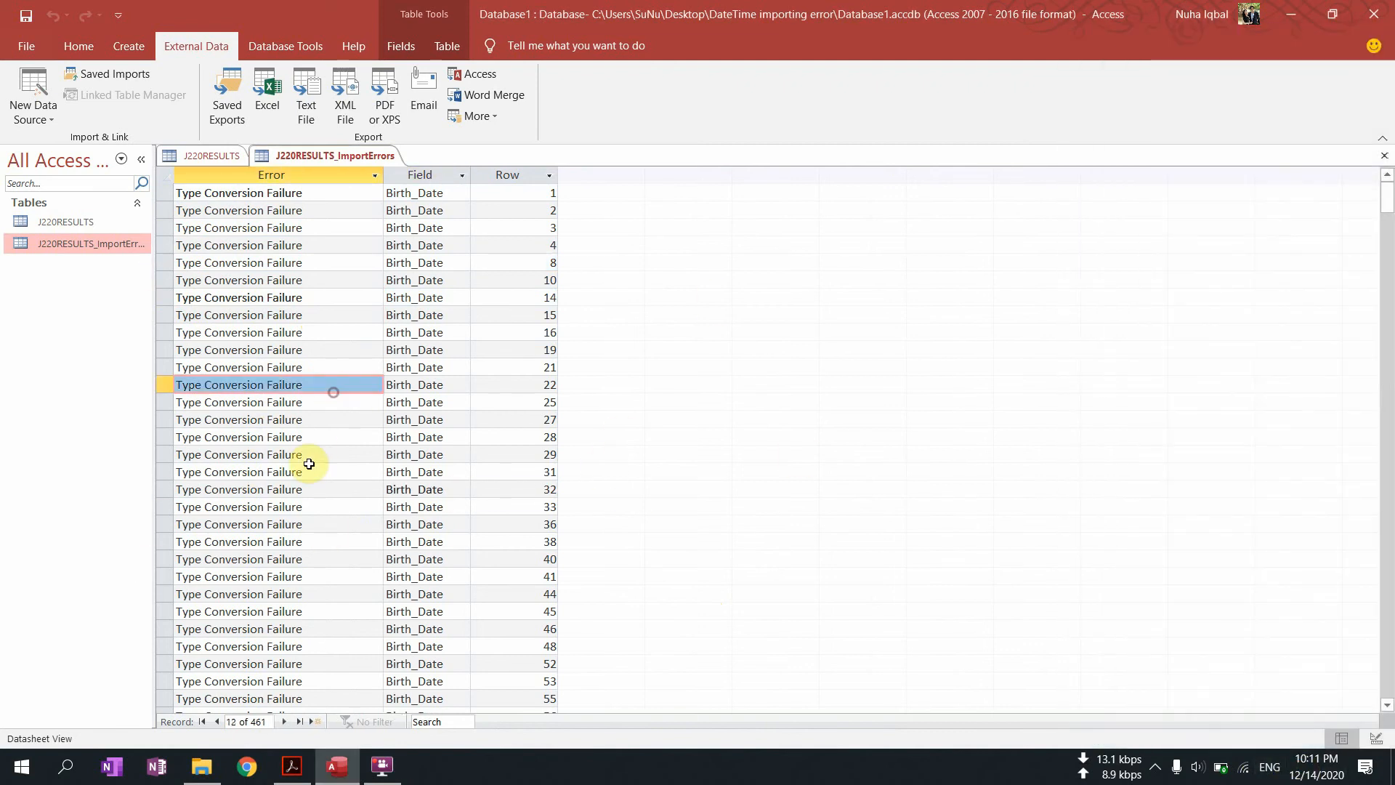
{"action": "left_click", "coordinate": [321, 247]}
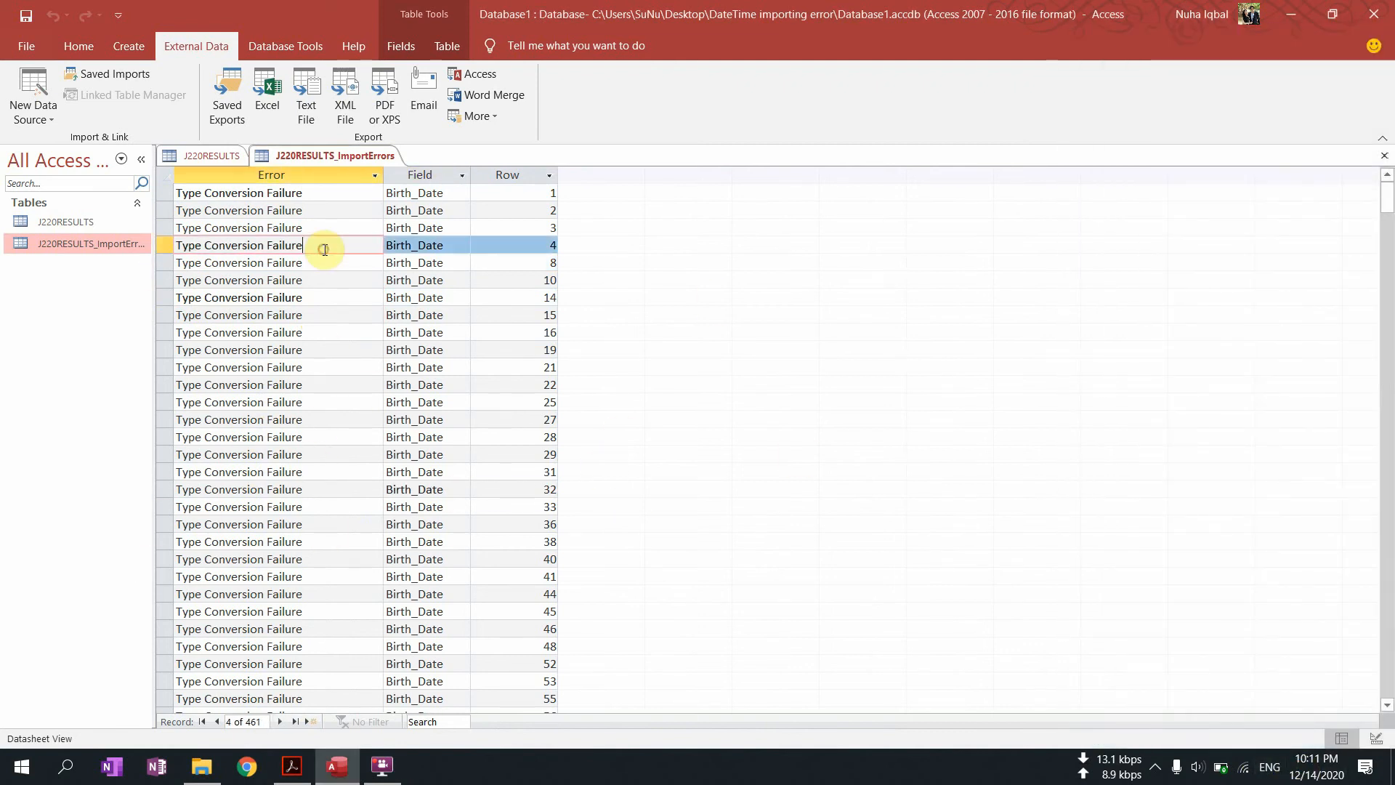
{"action": "left_click", "coordinate": [282, 192]}
Step: Close all open tables without saving layout changes and delete both J220RESULTS and J220RESULTS_ImportErrors
{"action": "right_click", "coordinate": [326, 158]}
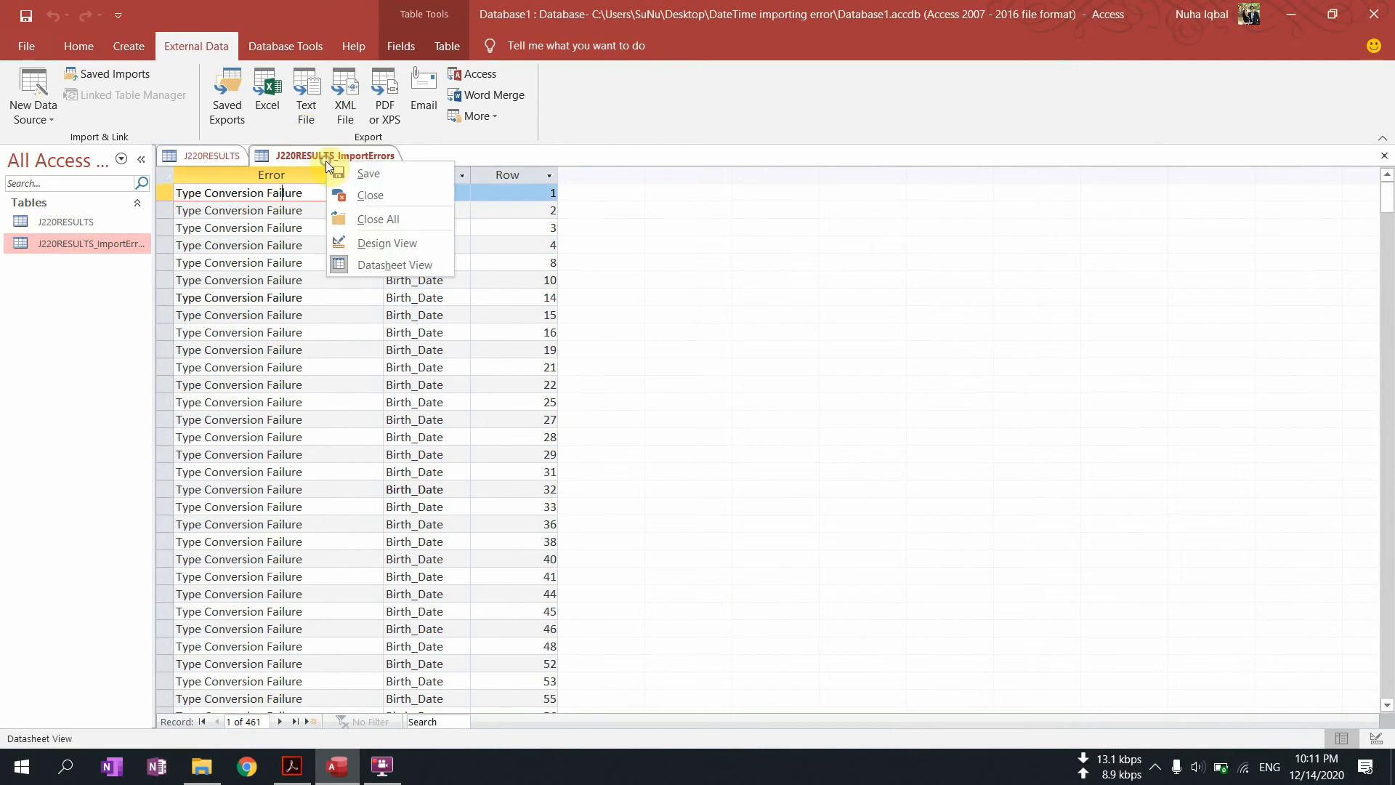
{"action": "left_click", "coordinate": [394, 207]}
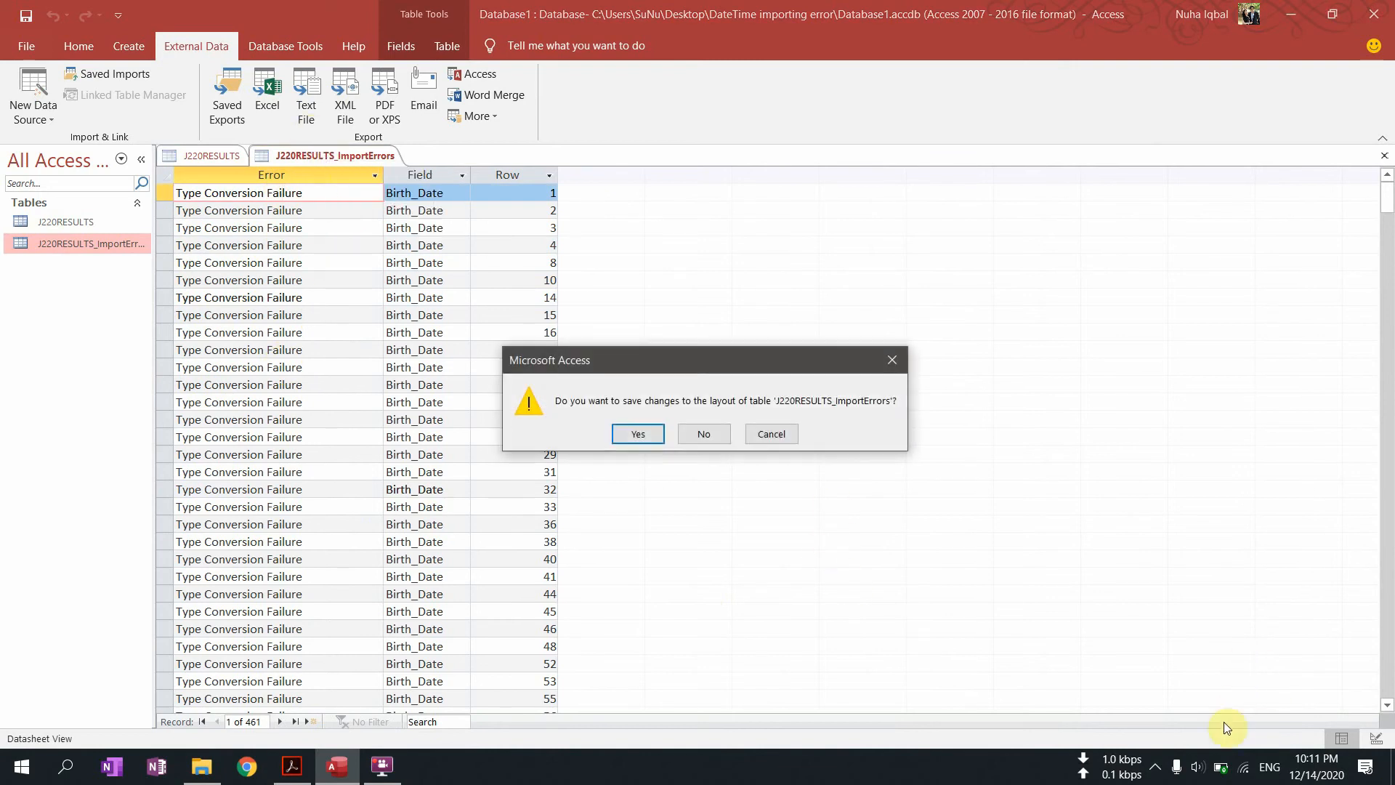
{"action": "left_click", "coordinate": [706, 439]}
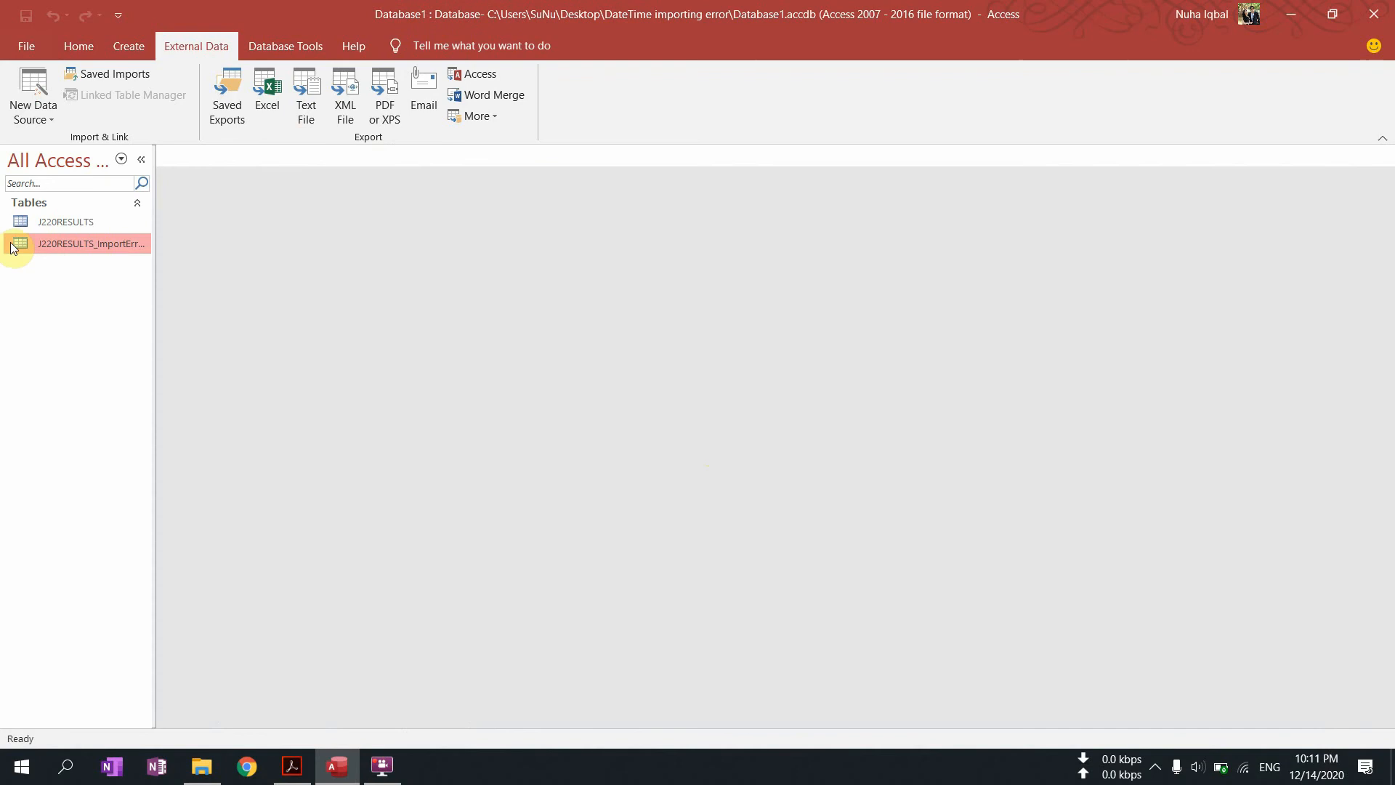
{"action": "left_click", "coordinate": [89, 225], "text": "ctrl"}
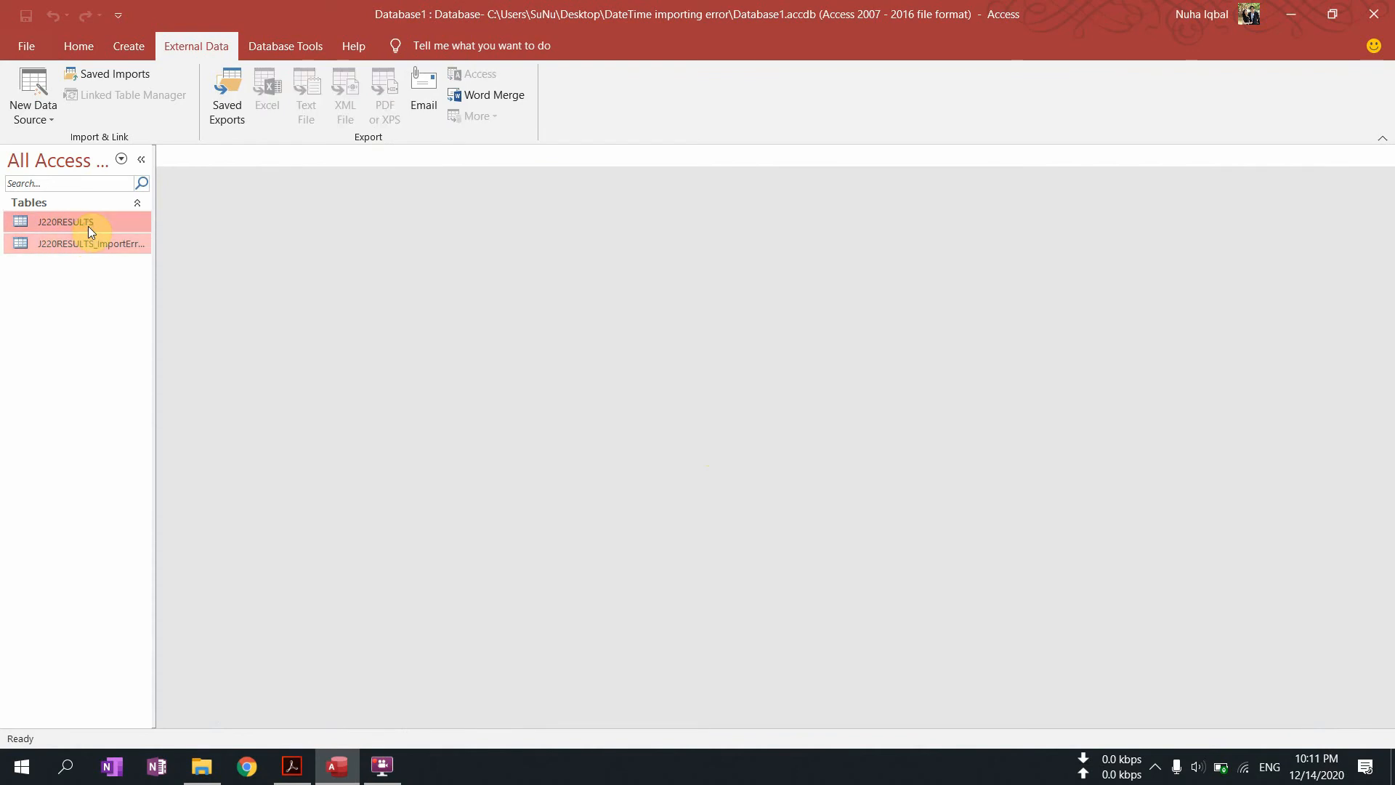
{"action": "right_click", "coordinate": [89, 225]}
{"action": "left_click", "coordinate": [161, 373]}
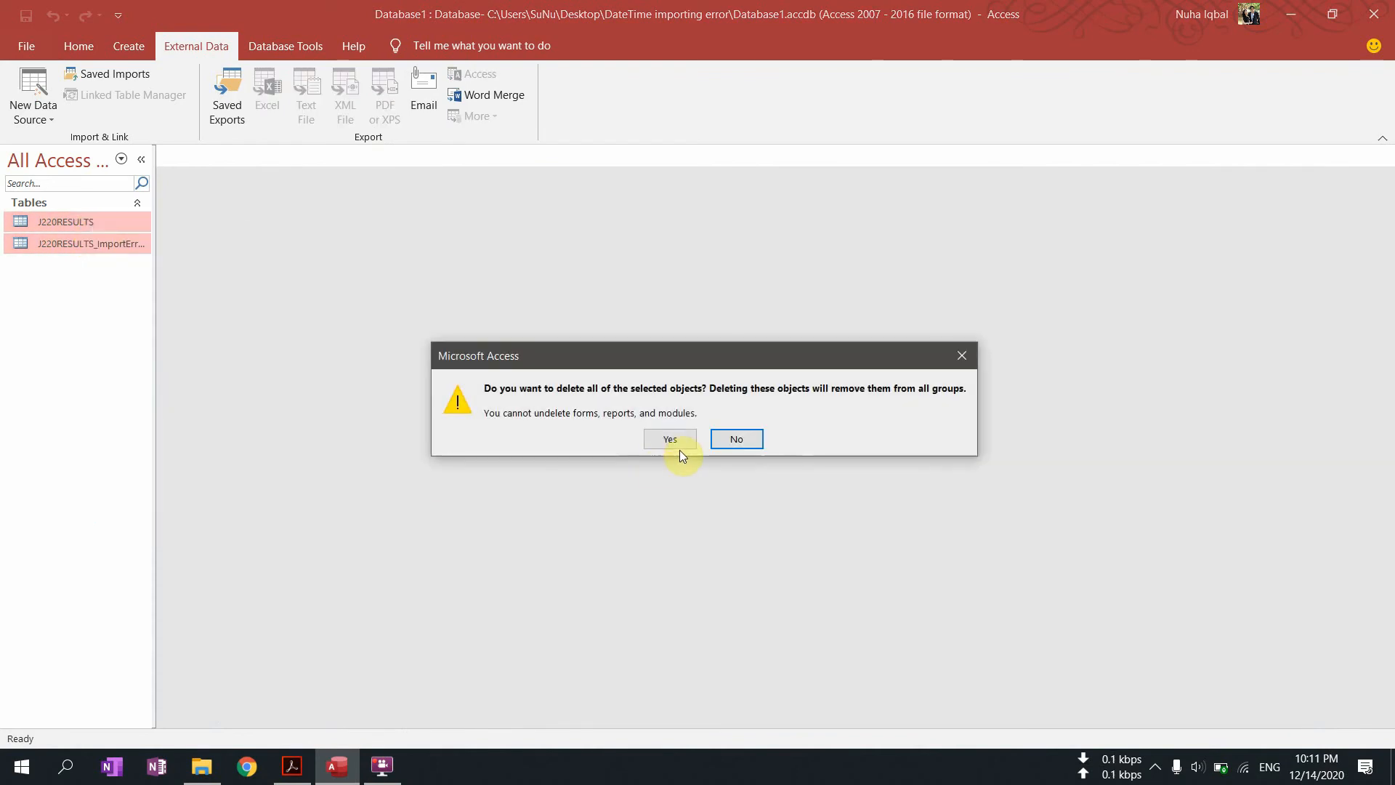
{"action": "left_click", "coordinate": [678, 445]}
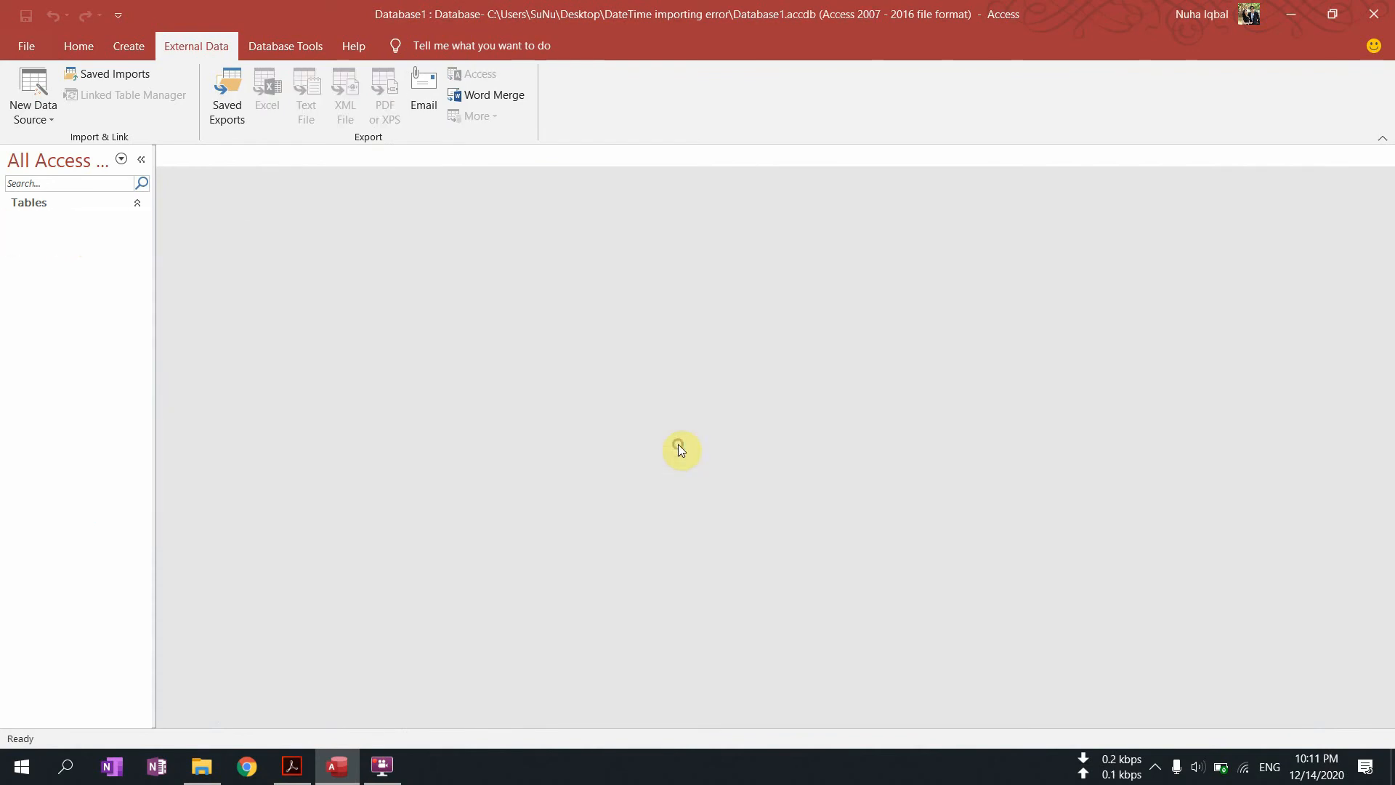
Step: Start a new text file import of J220RESULTS.csv into a new table in the current database
{"action": "left_click", "coordinate": [45, 114]}
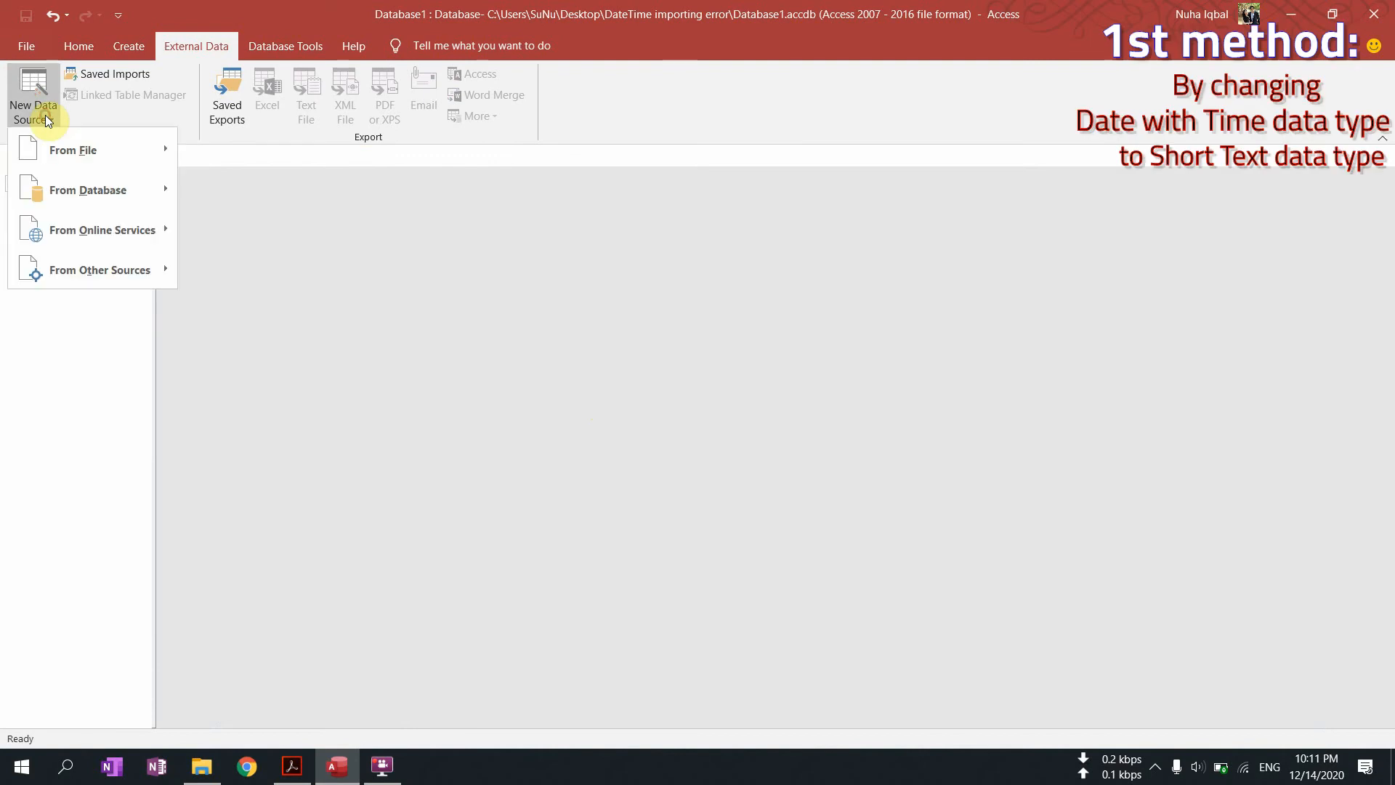
{"action": "left_click", "coordinate": [96, 151]}
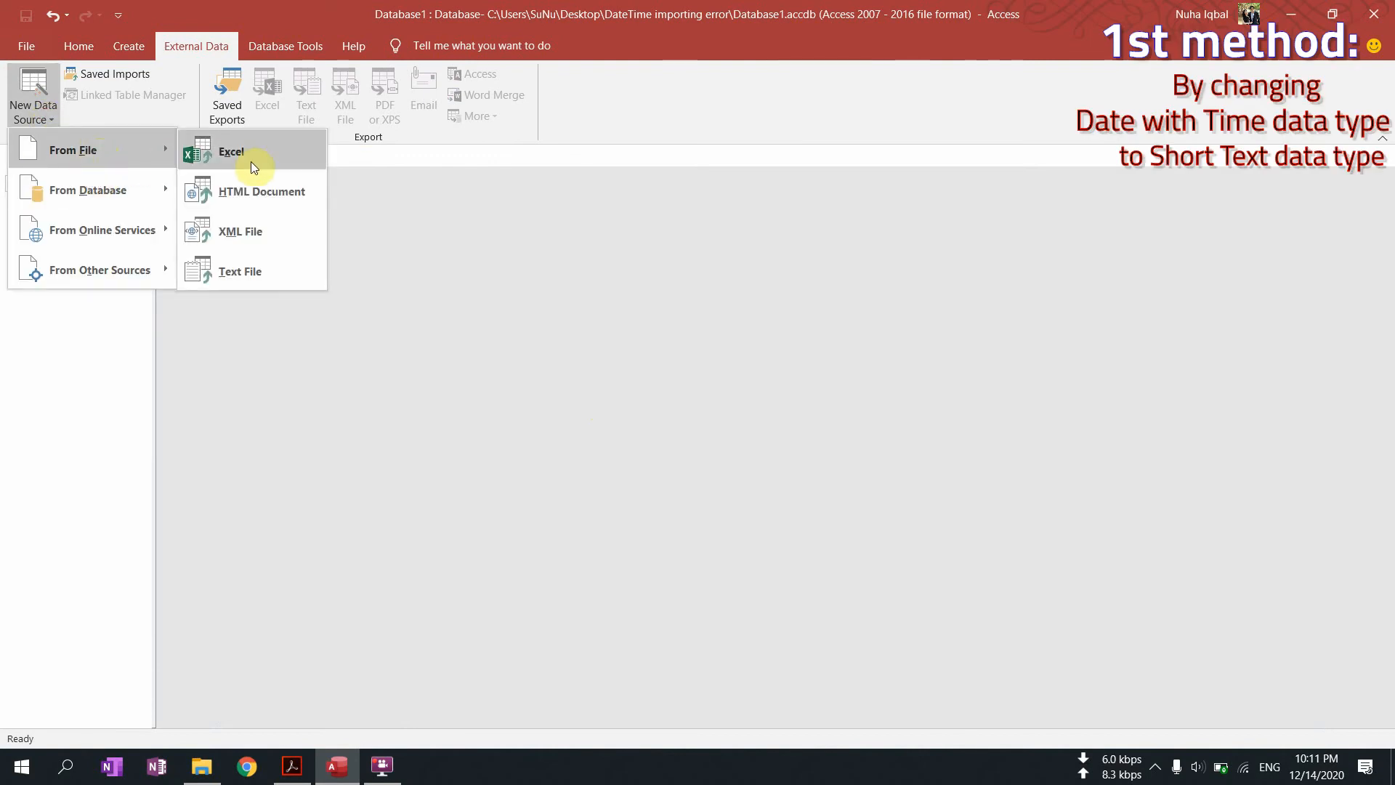
{"action": "left_click", "coordinate": [272, 273]}
{"action": "left_click", "coordinate": [969, 266]}
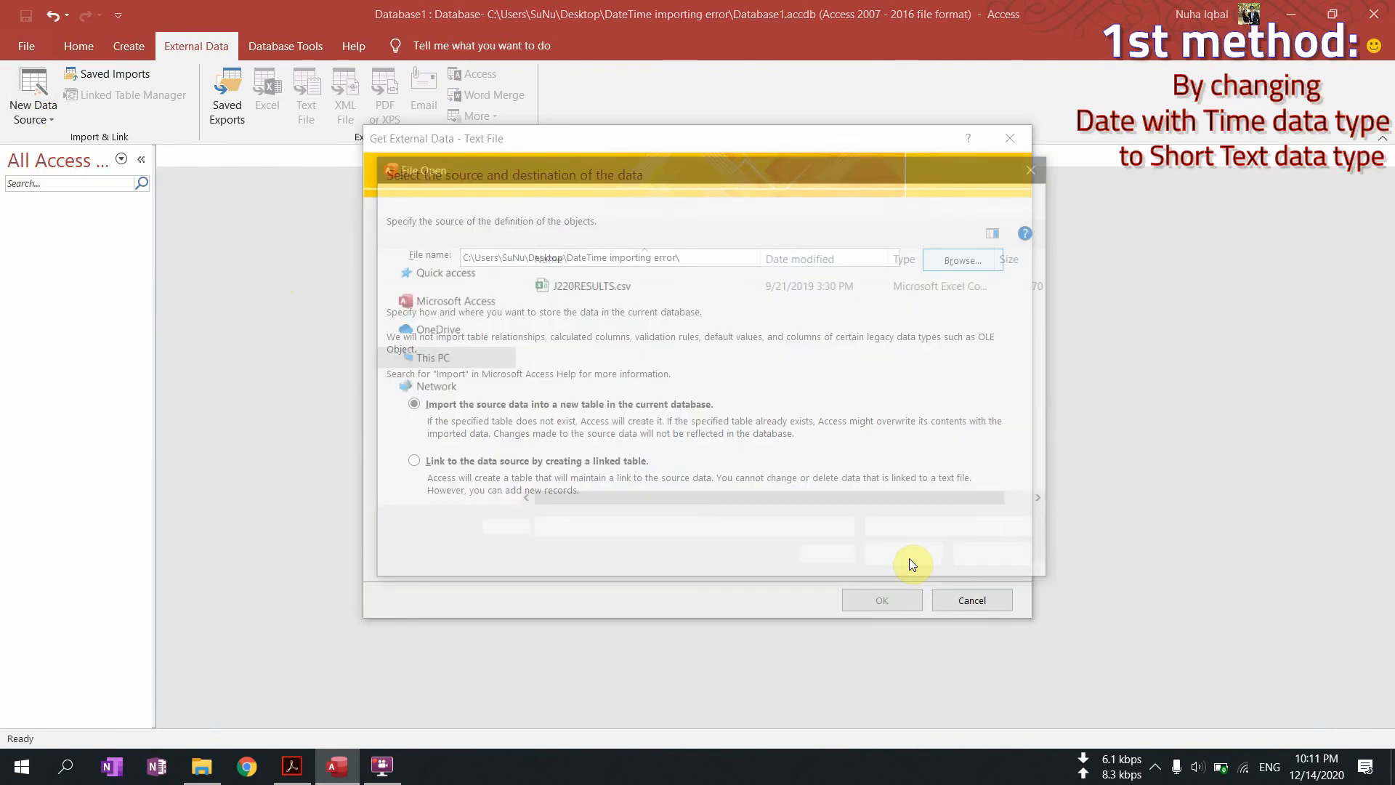
{"action": "double_click", "coordinate": [568, 276]}
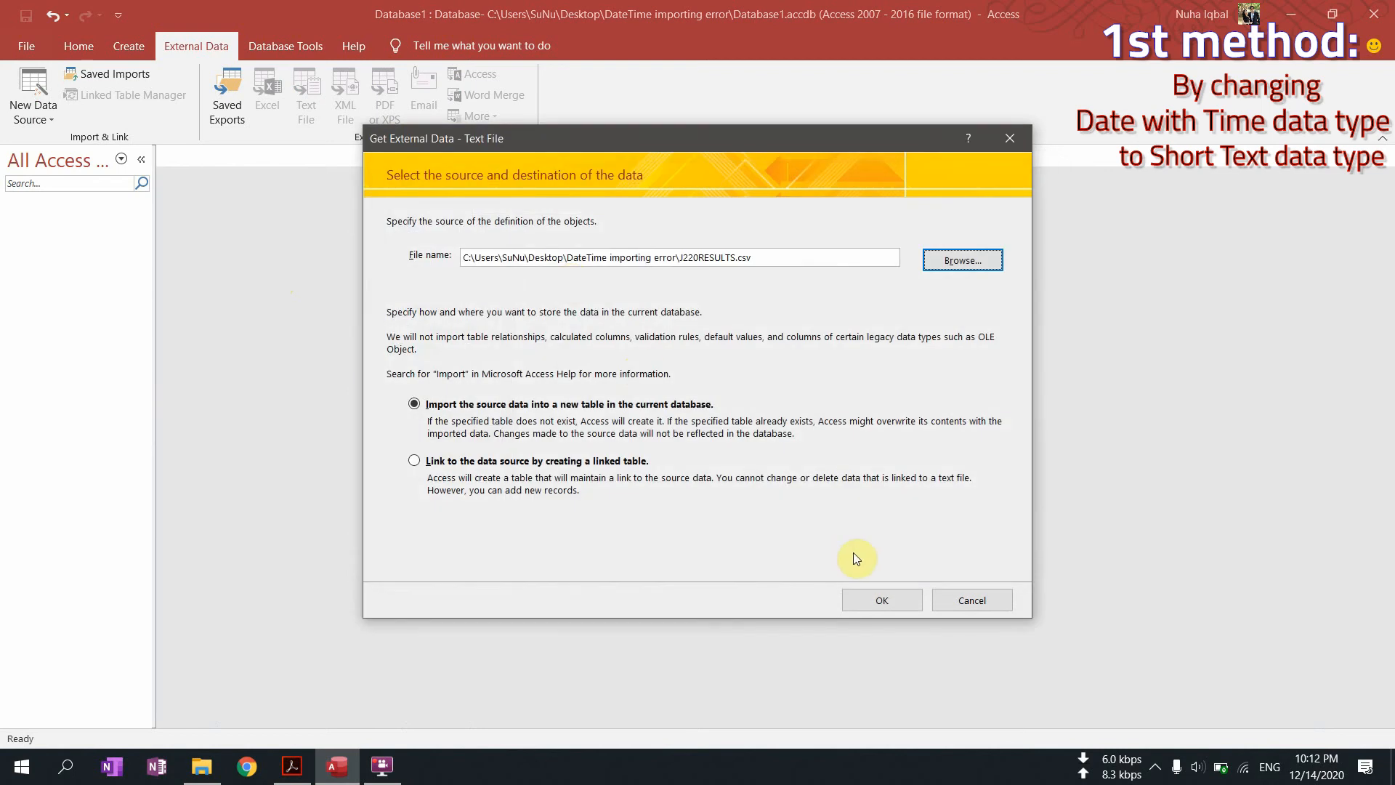
{"action": "left_click", "coordinate": [884, 609]}
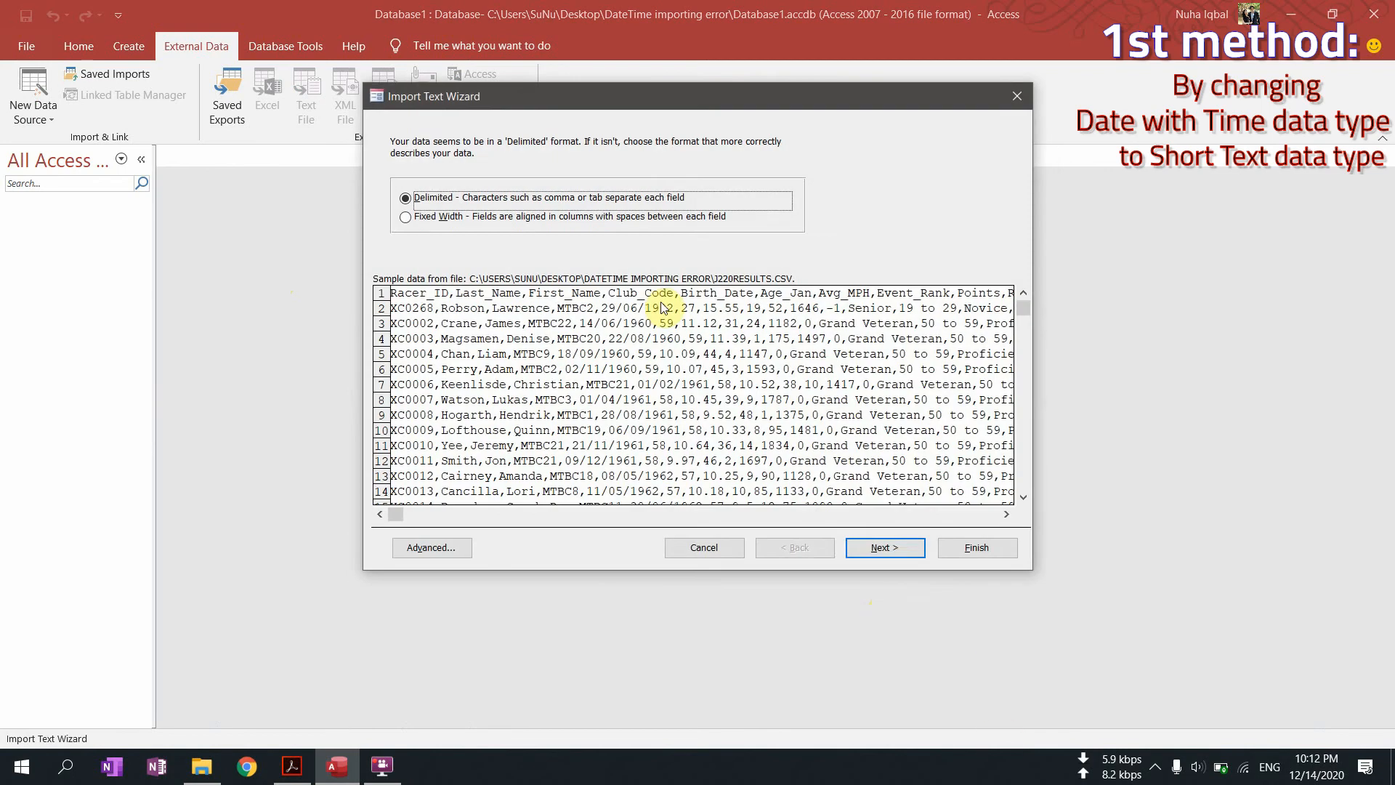
Step: Keep the comma-delimited format with first-row field names, and set Birth_Date's data type to Short Text in the import specification
{"action": "left_click", "coordinate": [884, 547]}
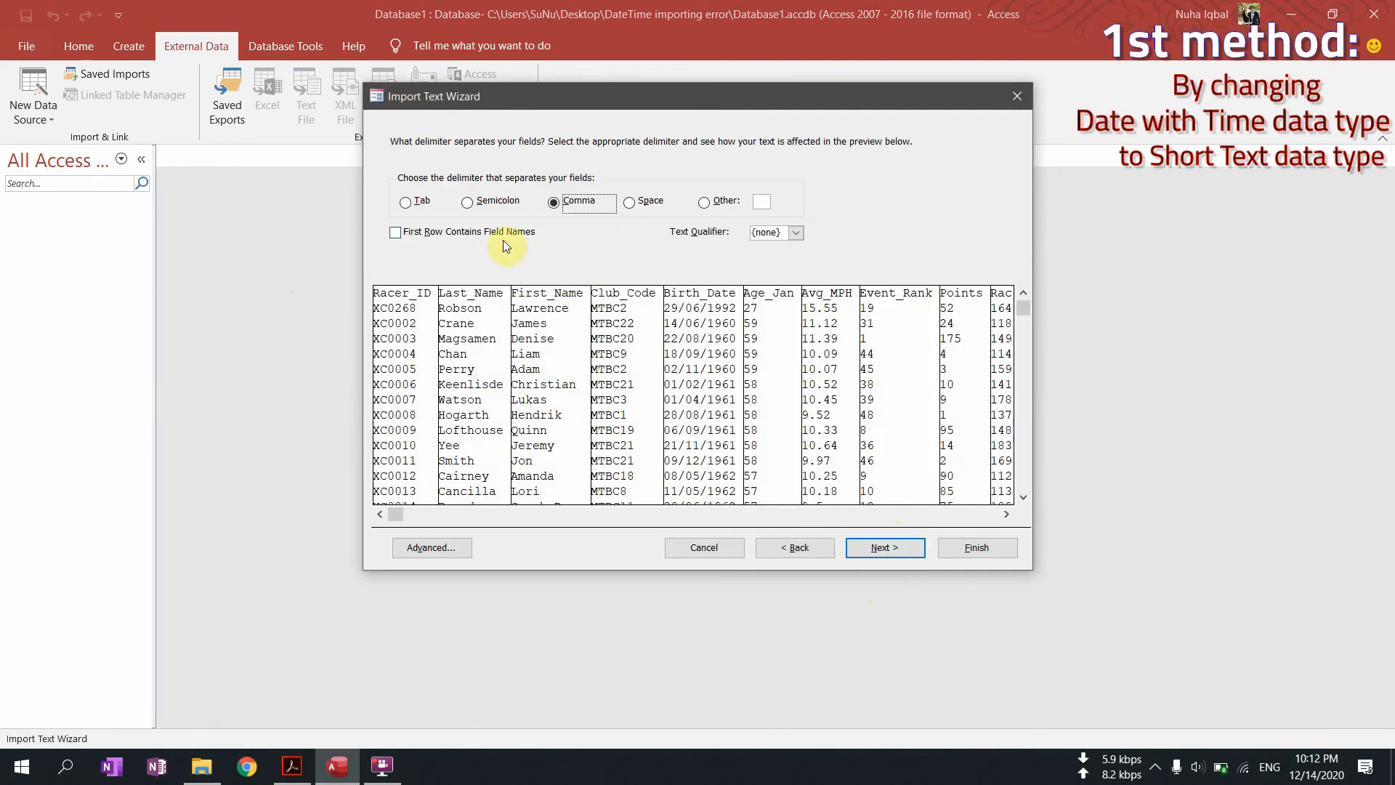
{"action": "left_click", "coordinate": [479, 231]}
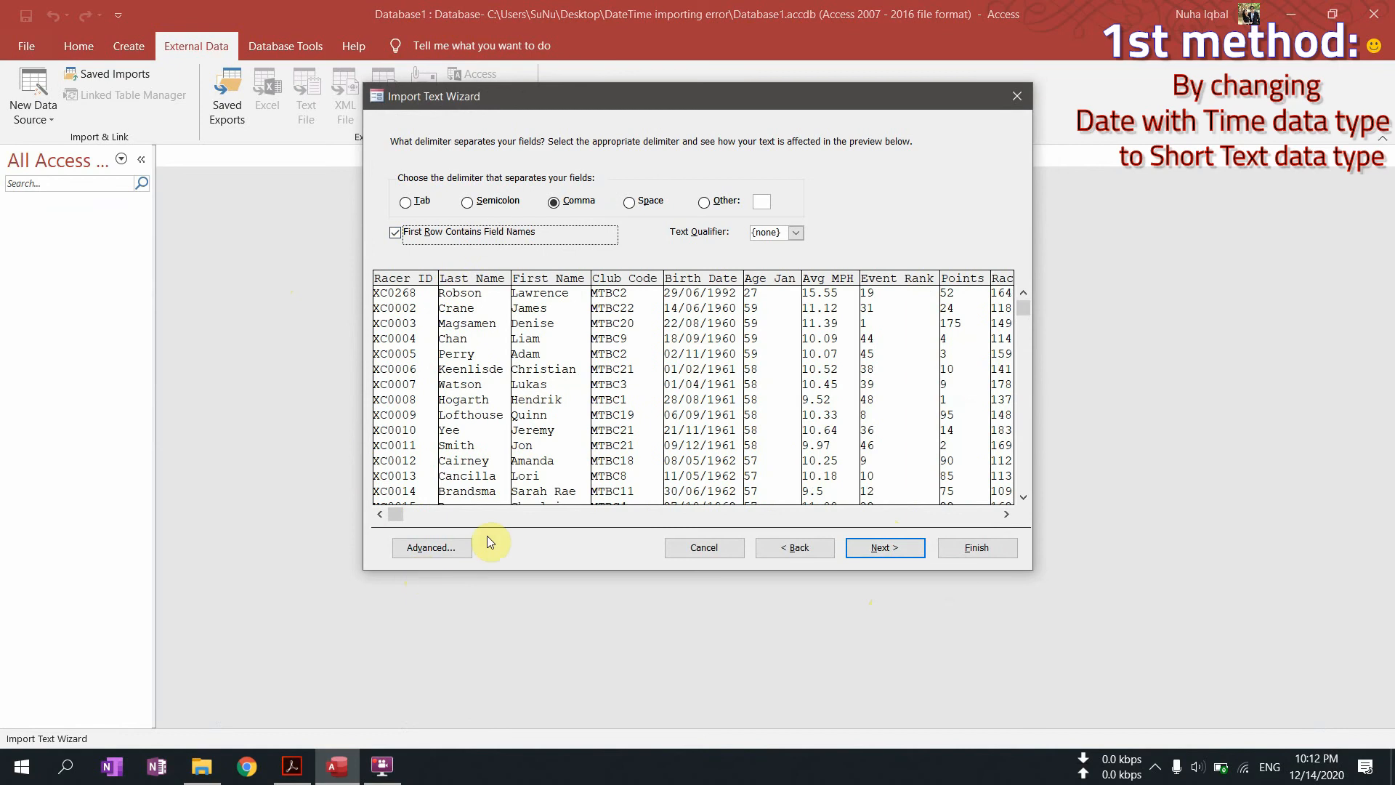
{"action": "left_click", "coordinate": [444, 547]}
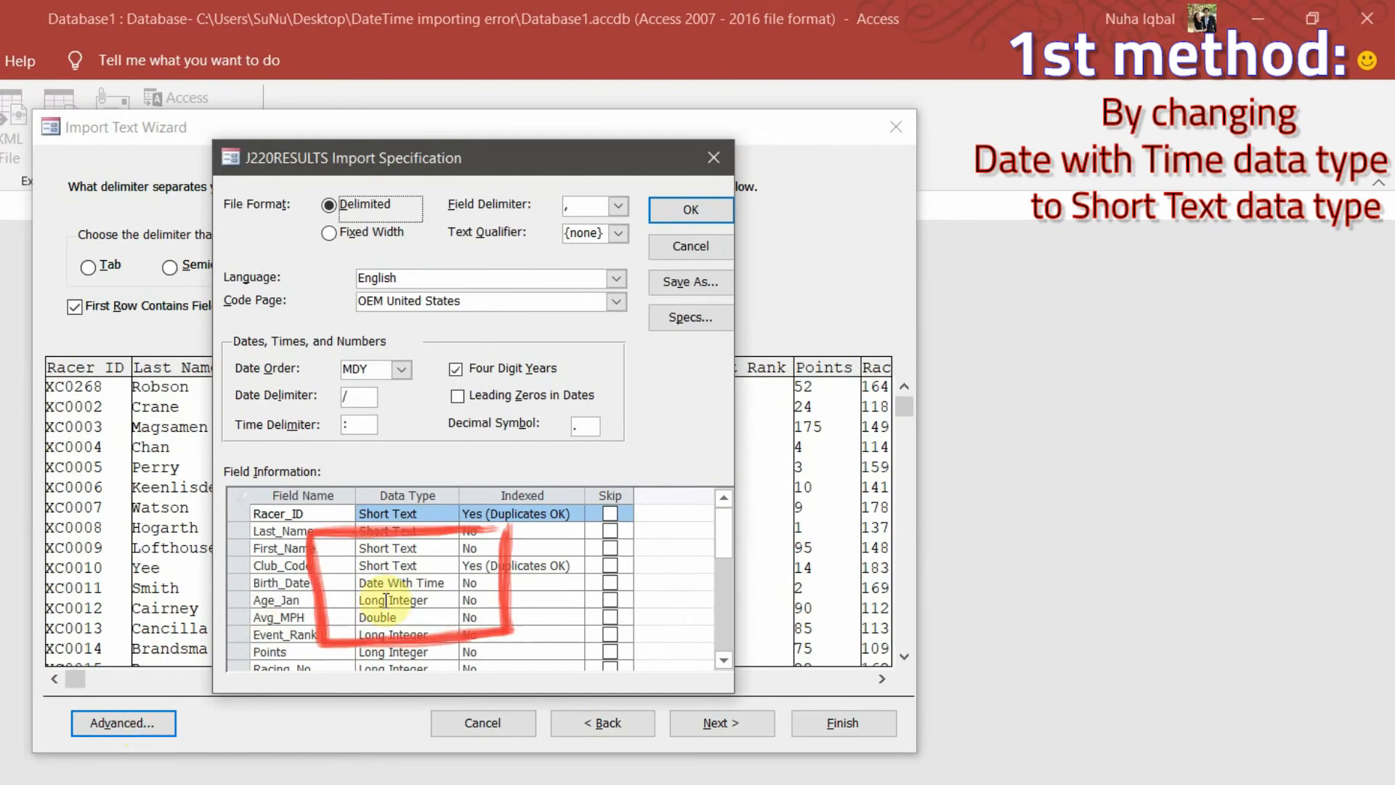
{"action": "left_click", "coordinate": [432, 583]}
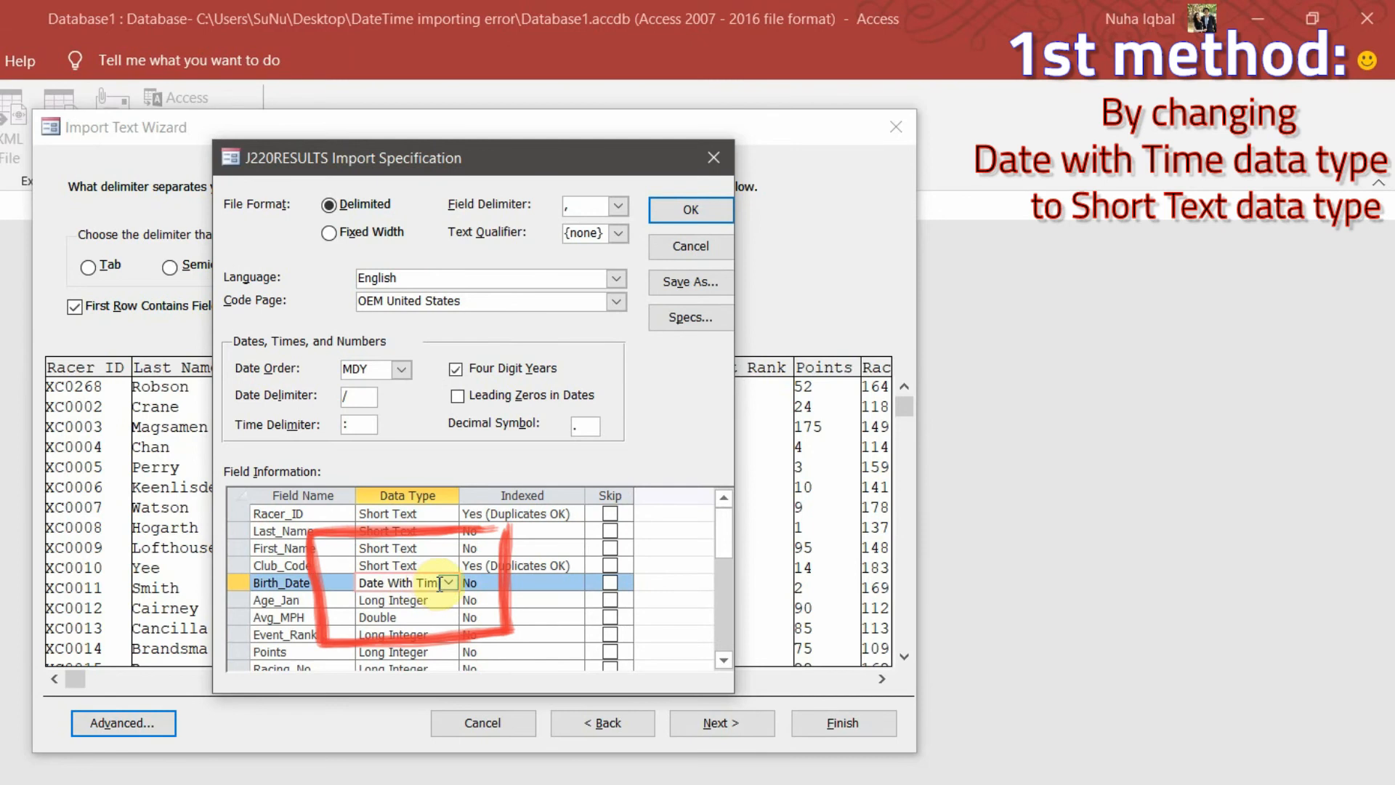
{"action": "left_click", "coordinate": [447, 583]}
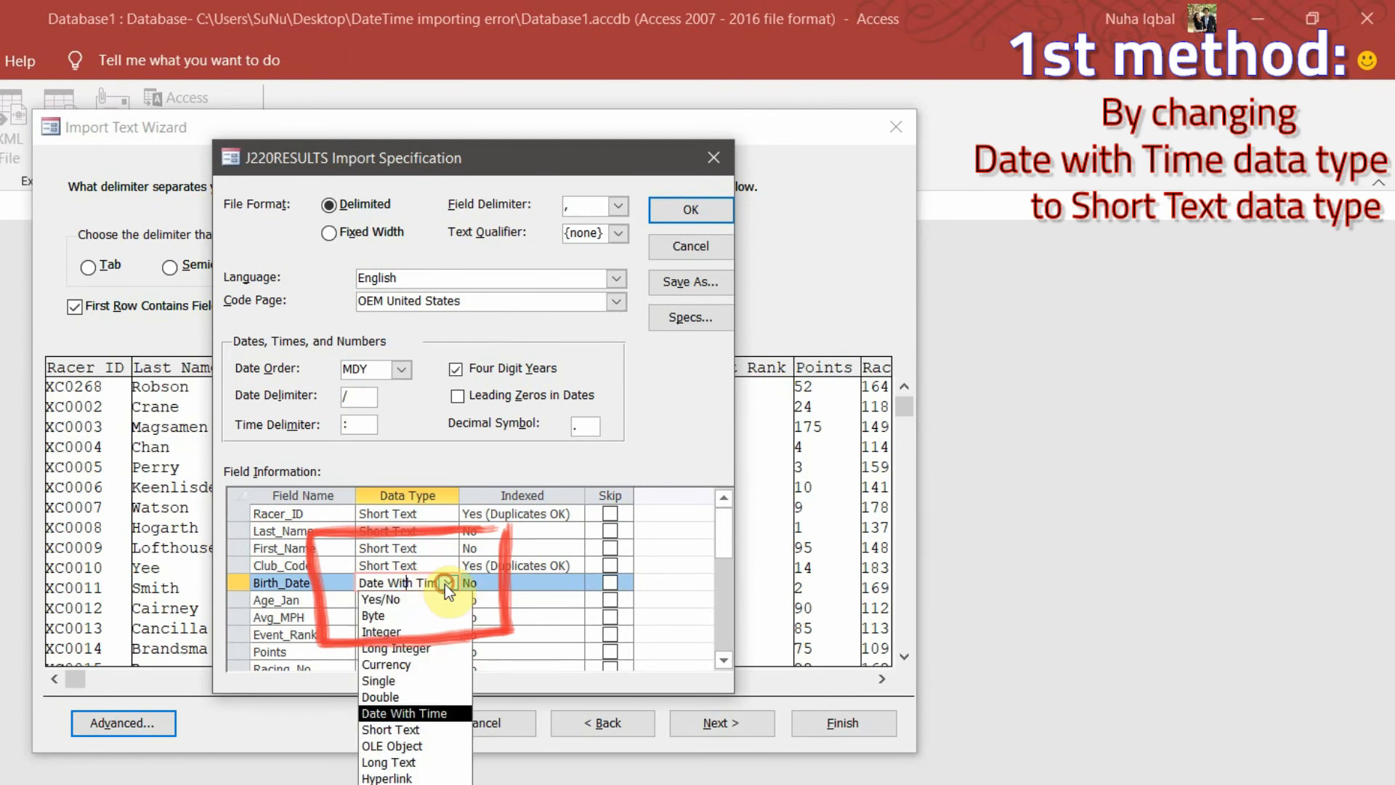
{"action": "left_click", "coordinate": [409, 729]}
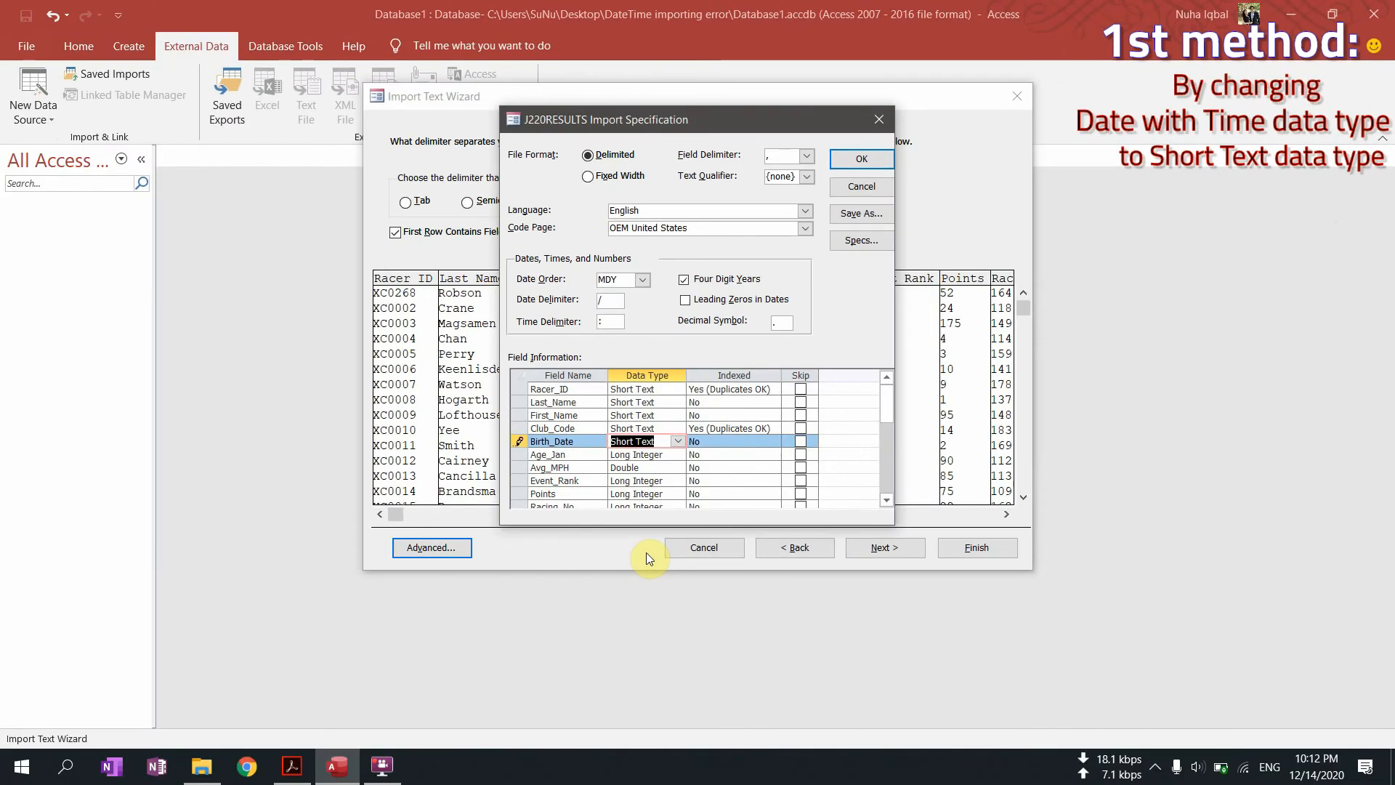
{"action": "left_click", "coordinate": [864, 159]}
{"action": "left_click", "coordinate": [868, 549]}
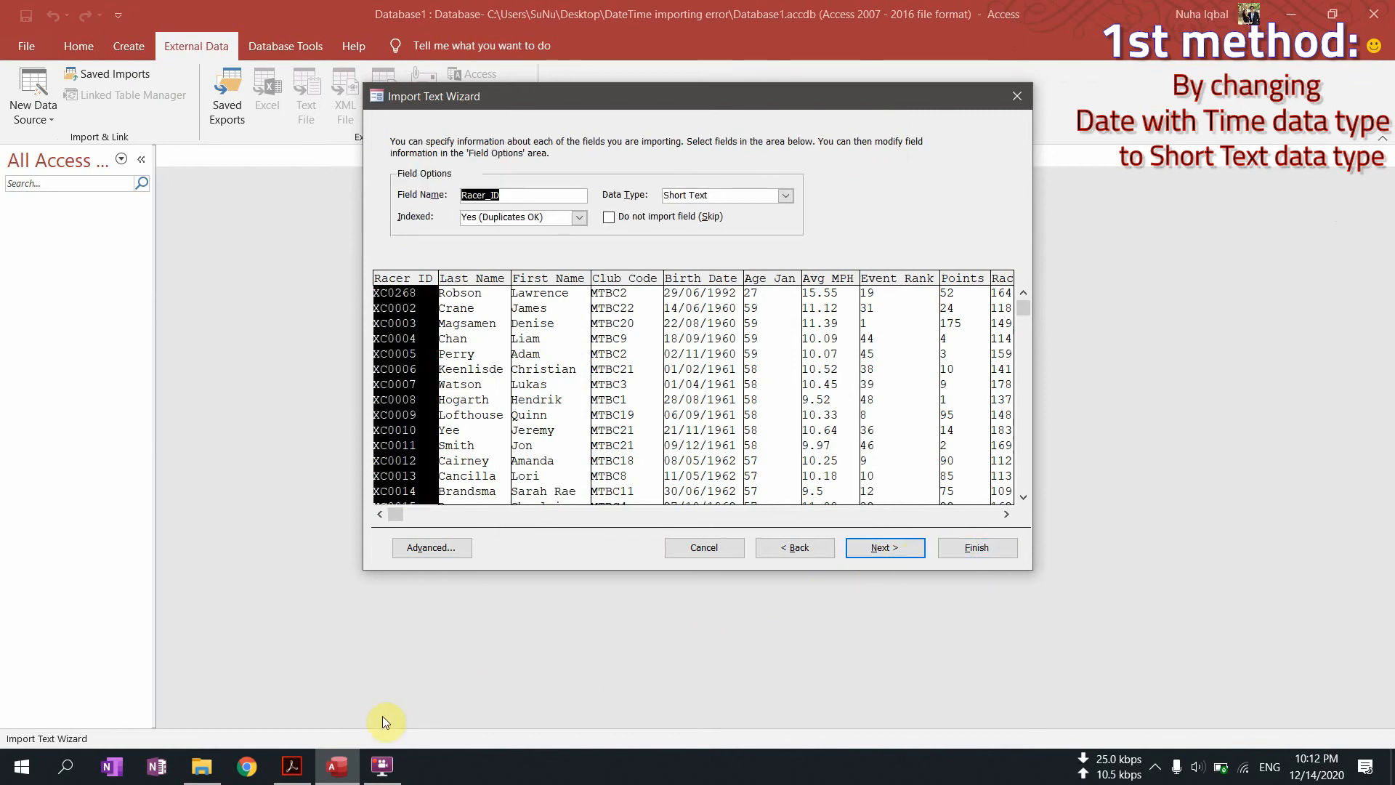
Step: Check the required field names and data types in the 0417_s20_qp_22.pdf question paper
{"action": "left_click", "coordinate": [291, 766]}
{"action": "left_click", "coordinate": [291, 766]}
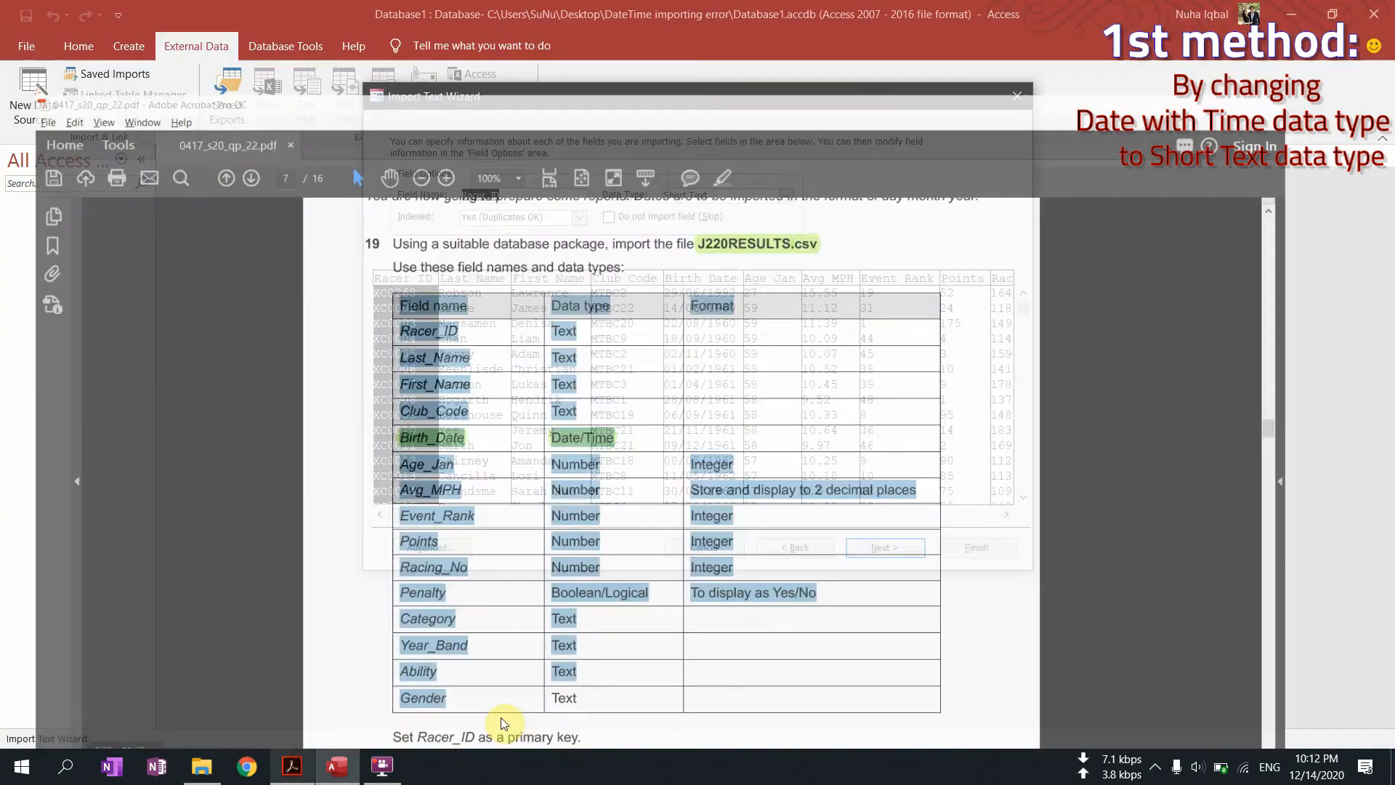
Step: Finish the Short Text import without saving the import steps and open the J220RESULTS table to view Birth_Date
{"action": "left_click", "coordinate": [971, 545]}
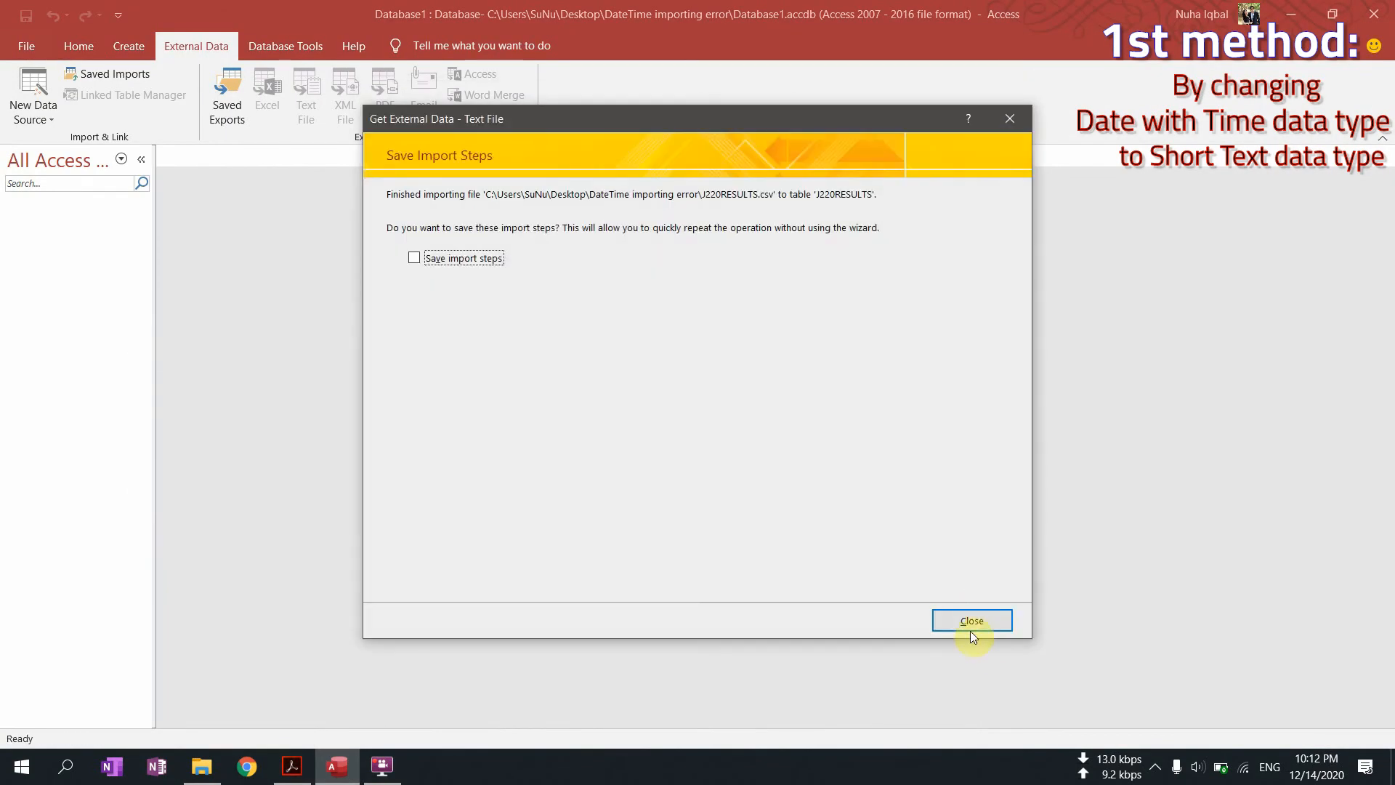
{"action": "left_click", "coordinate": [970, 622]}
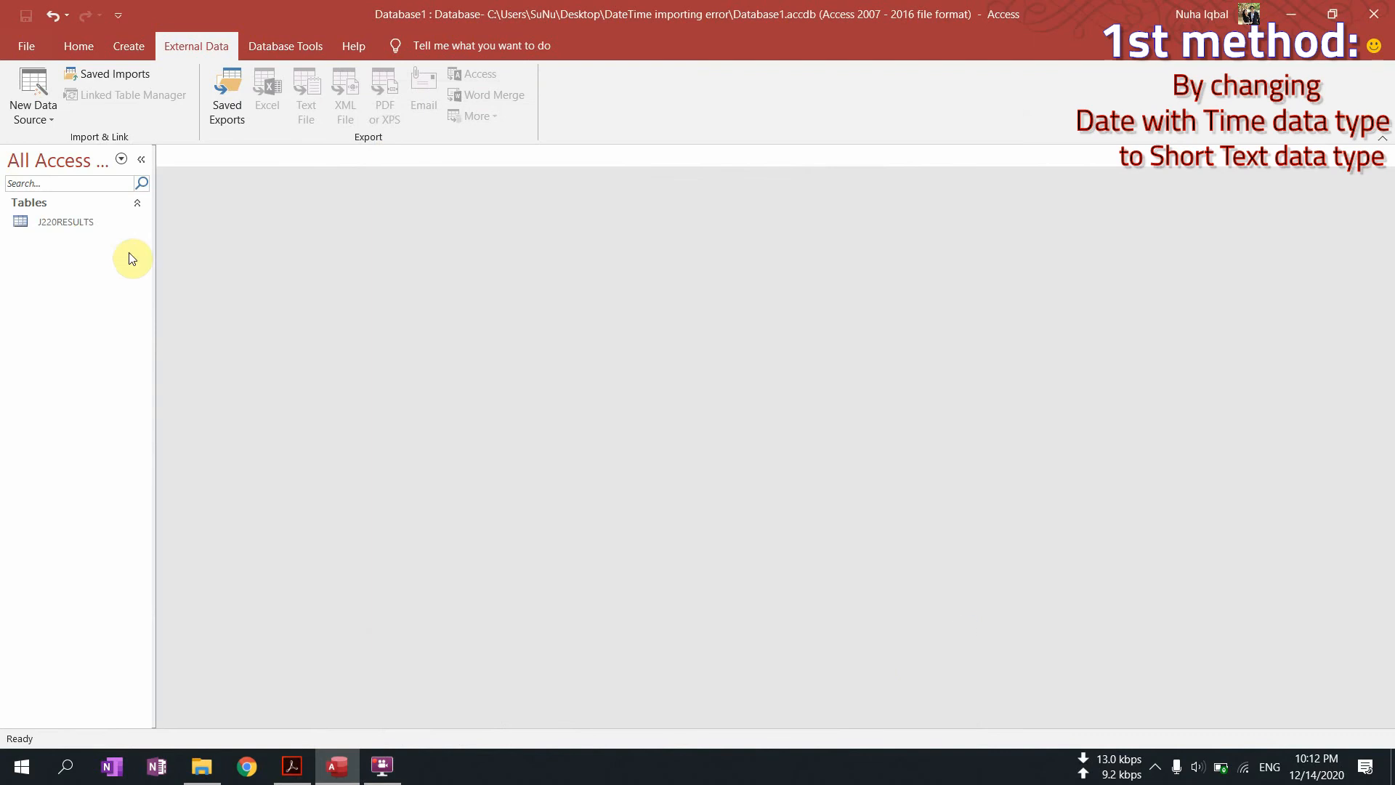
{"action": "left_click", "coordinate": [72, 226]}
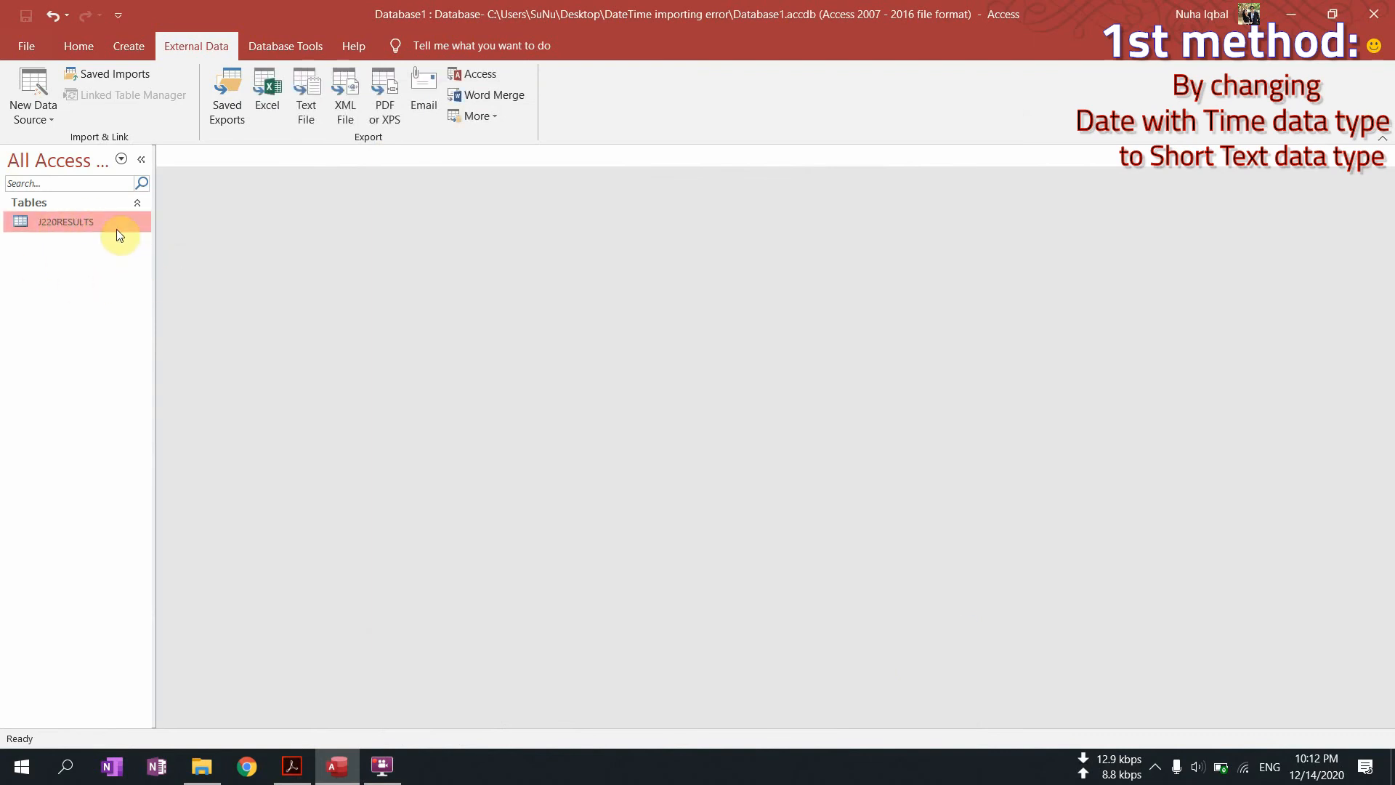
{"action": "double_click", "coordinate": [89, 225]}
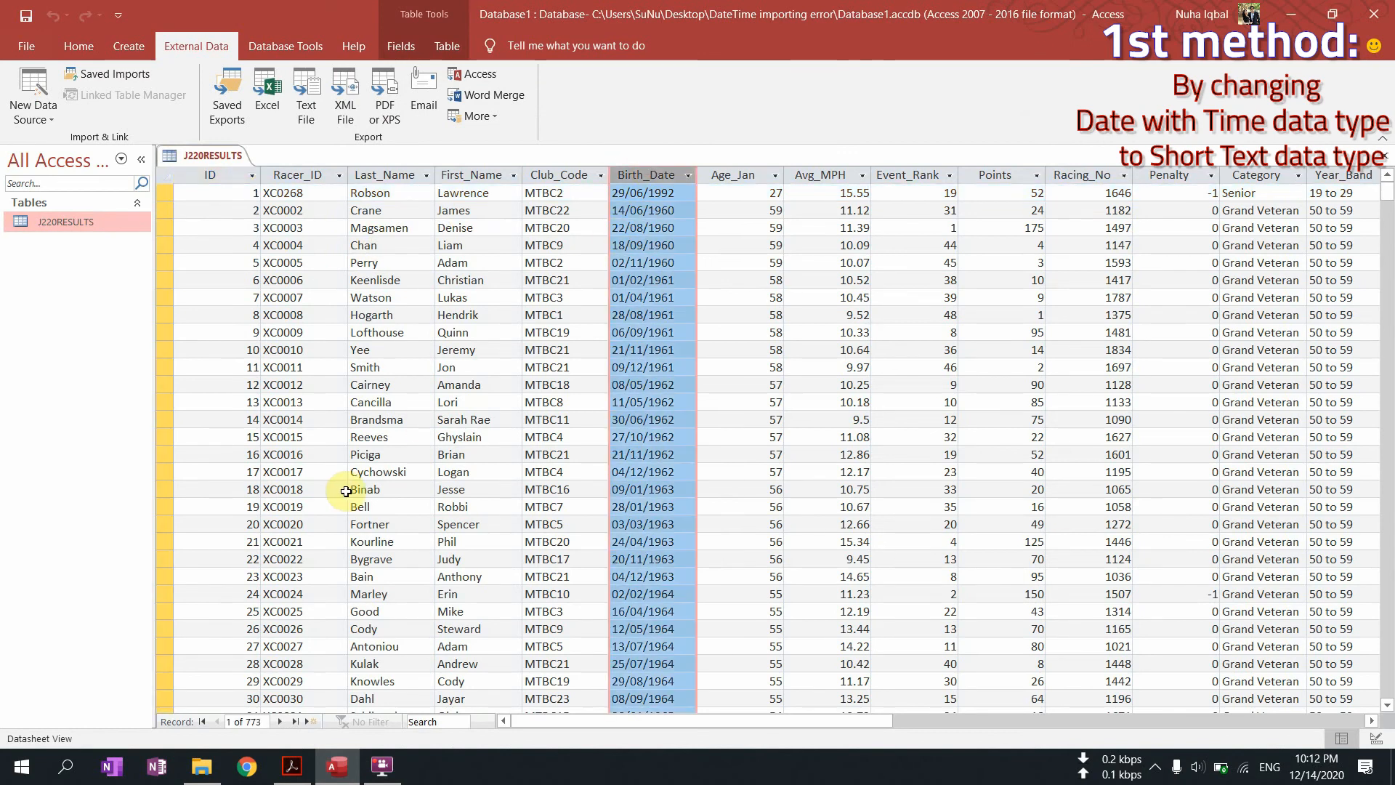
Step: Change Birth_Date's data type to Date/Time in the J220RESULTS table design, save the table and return to its records
{"action": "left_click_drag", "start_coordinate": [660, 194], "coordinate": [667, 645]}
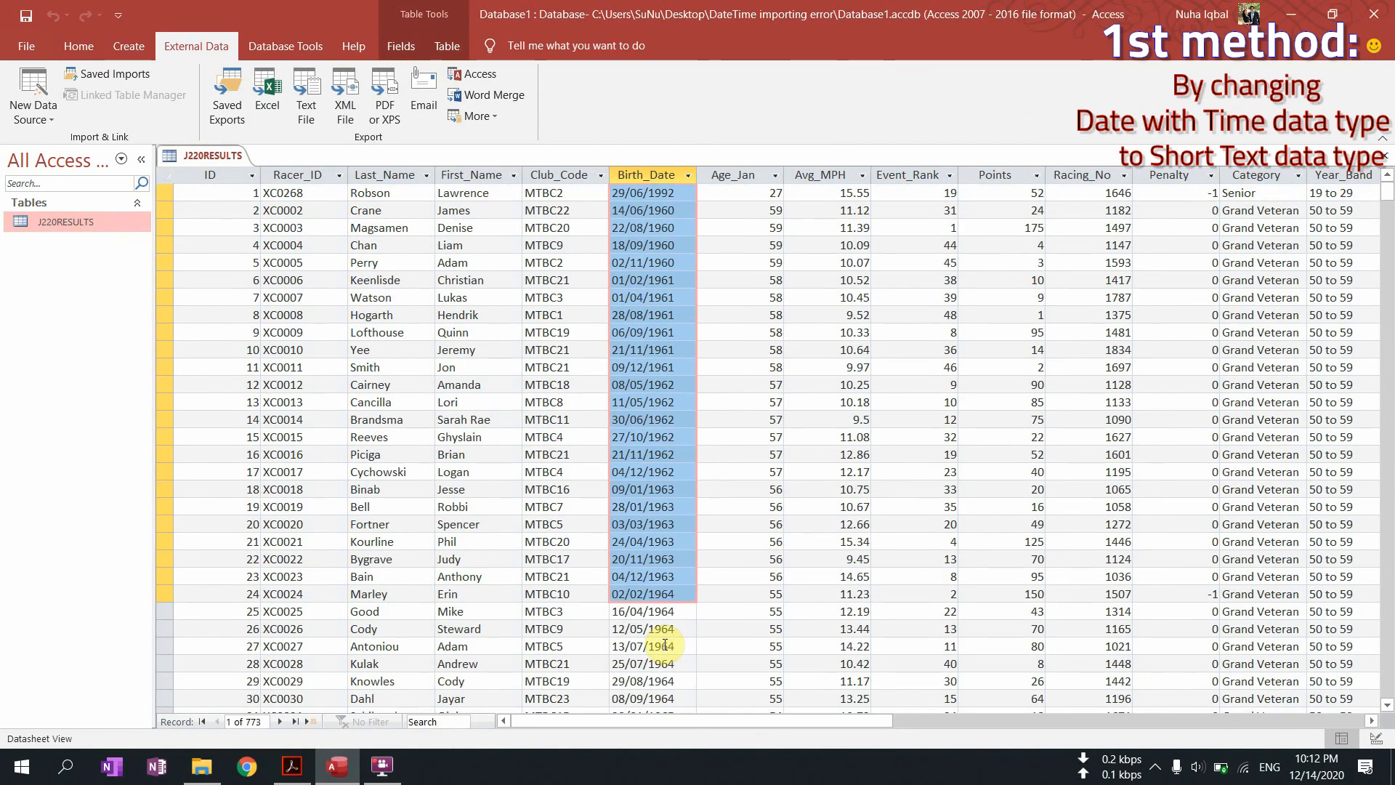
{"action": "left_click", "coordinate": [665, 245]}
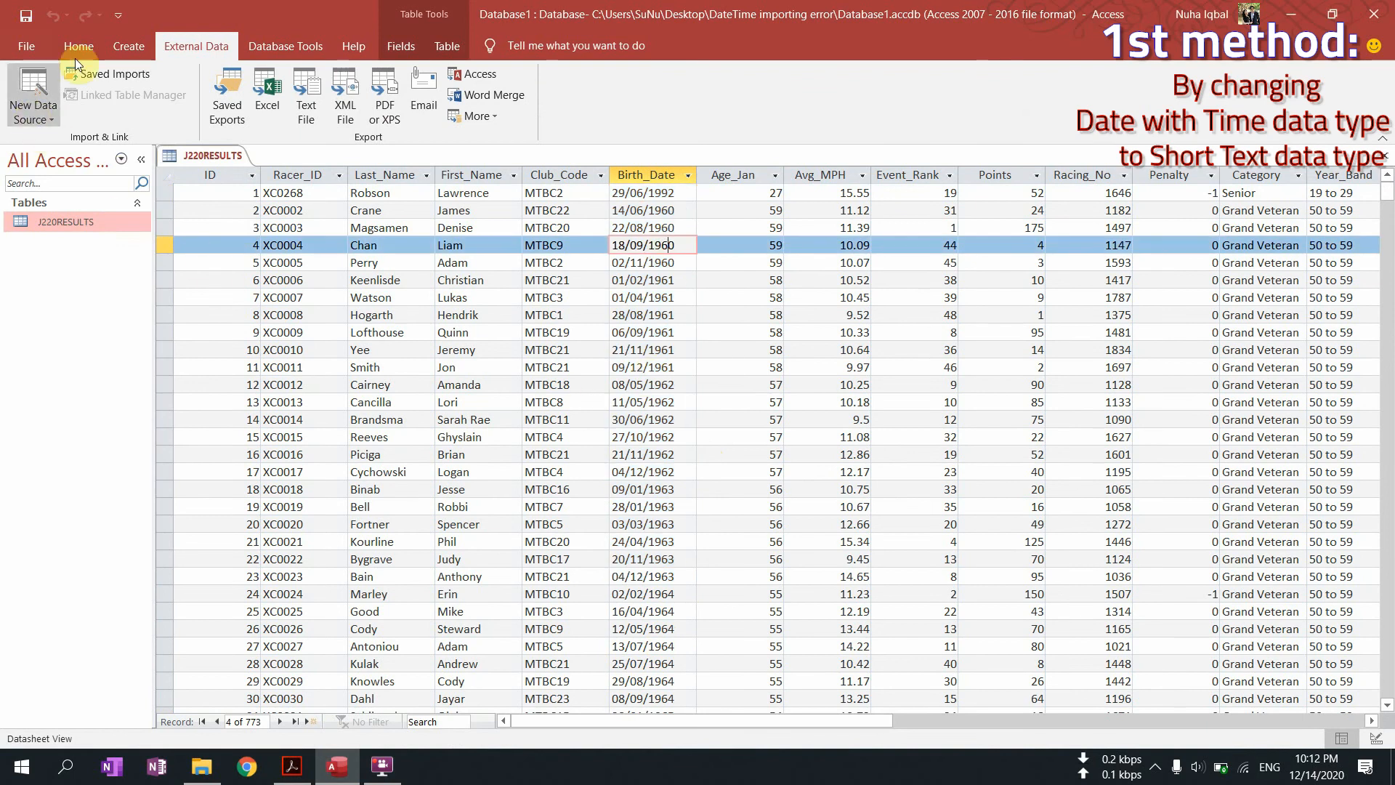
{"action": "left_click", "coordinate": [68, 52]}
{"action": "left_click", "coordinate": [42, 67]}
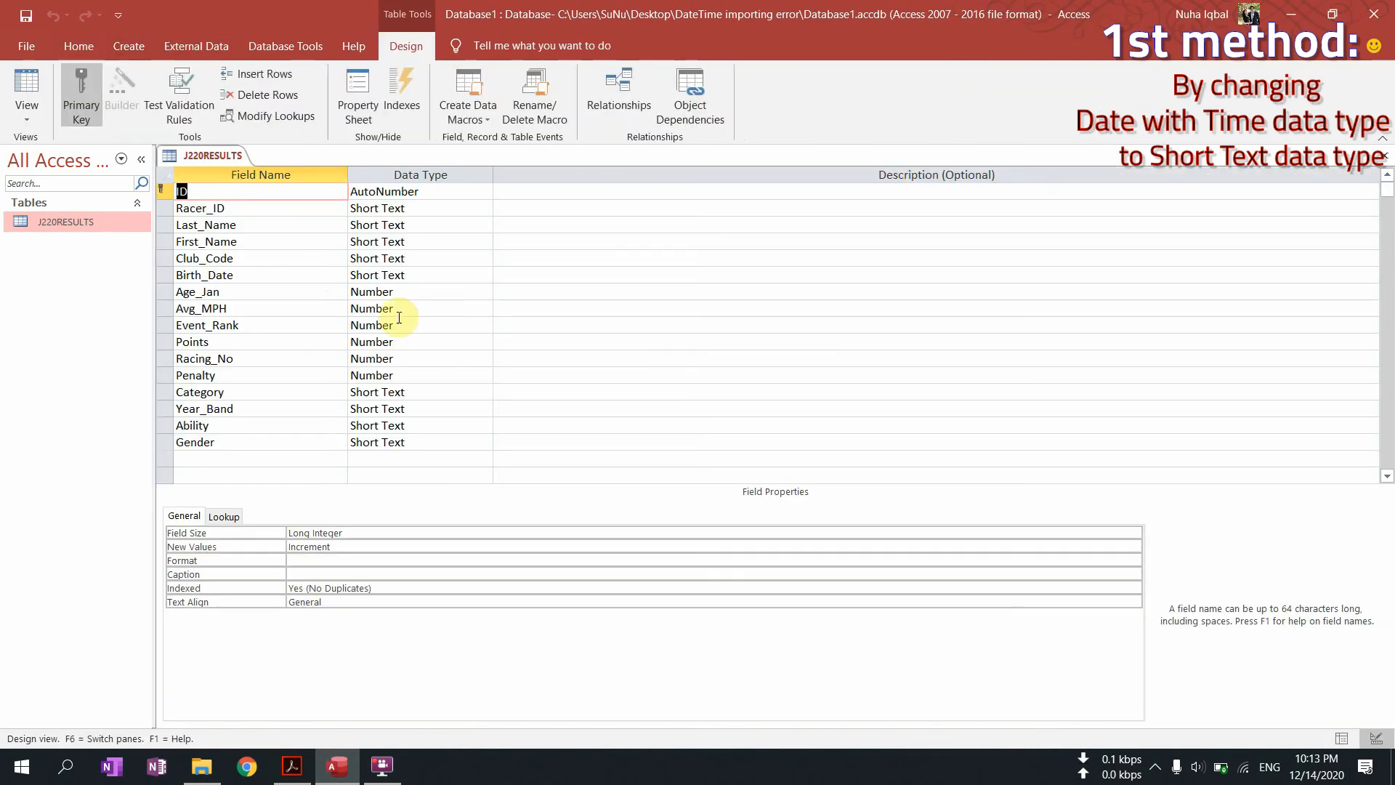
{"action": "left_click", "coordinate": [409, 322]}
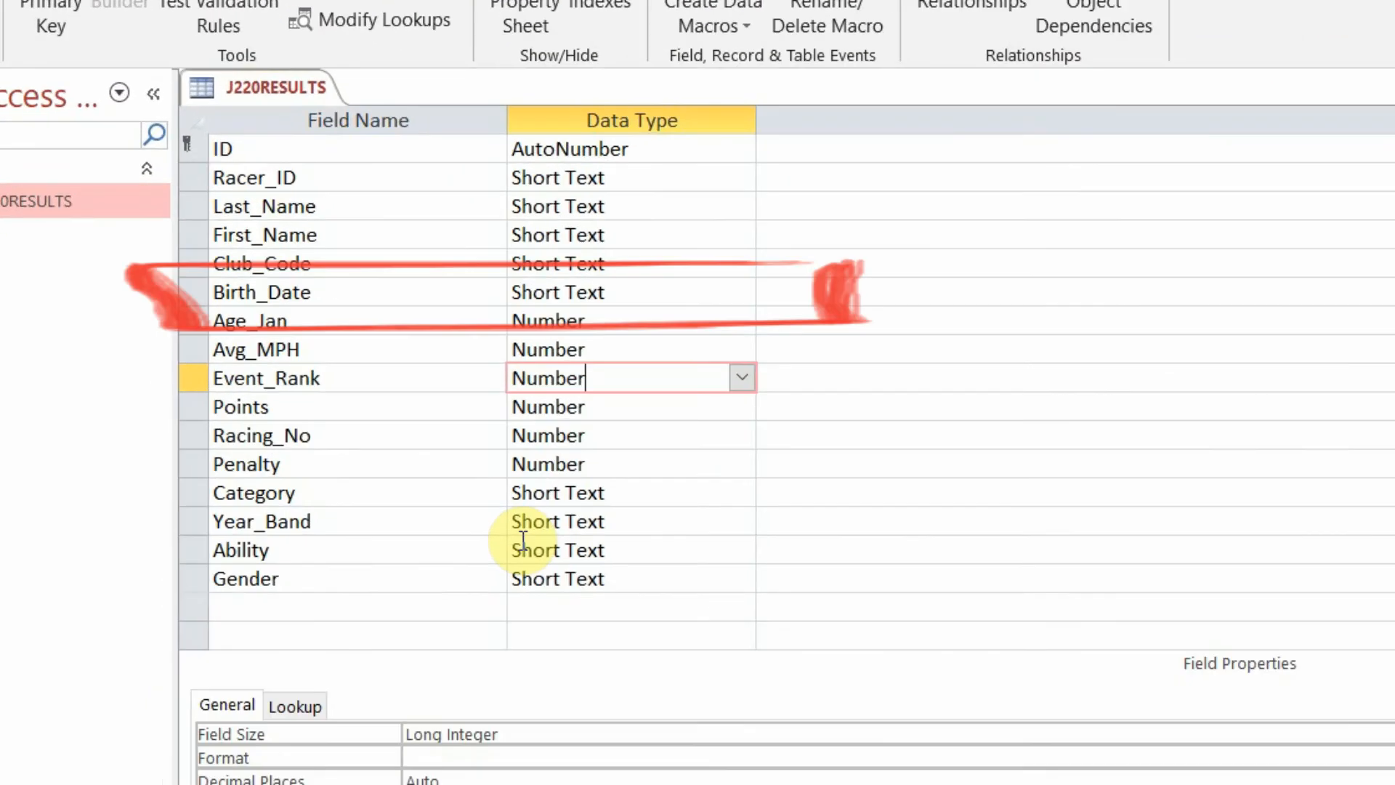
{"action": "left_click", "coordinate": [583, 318]}
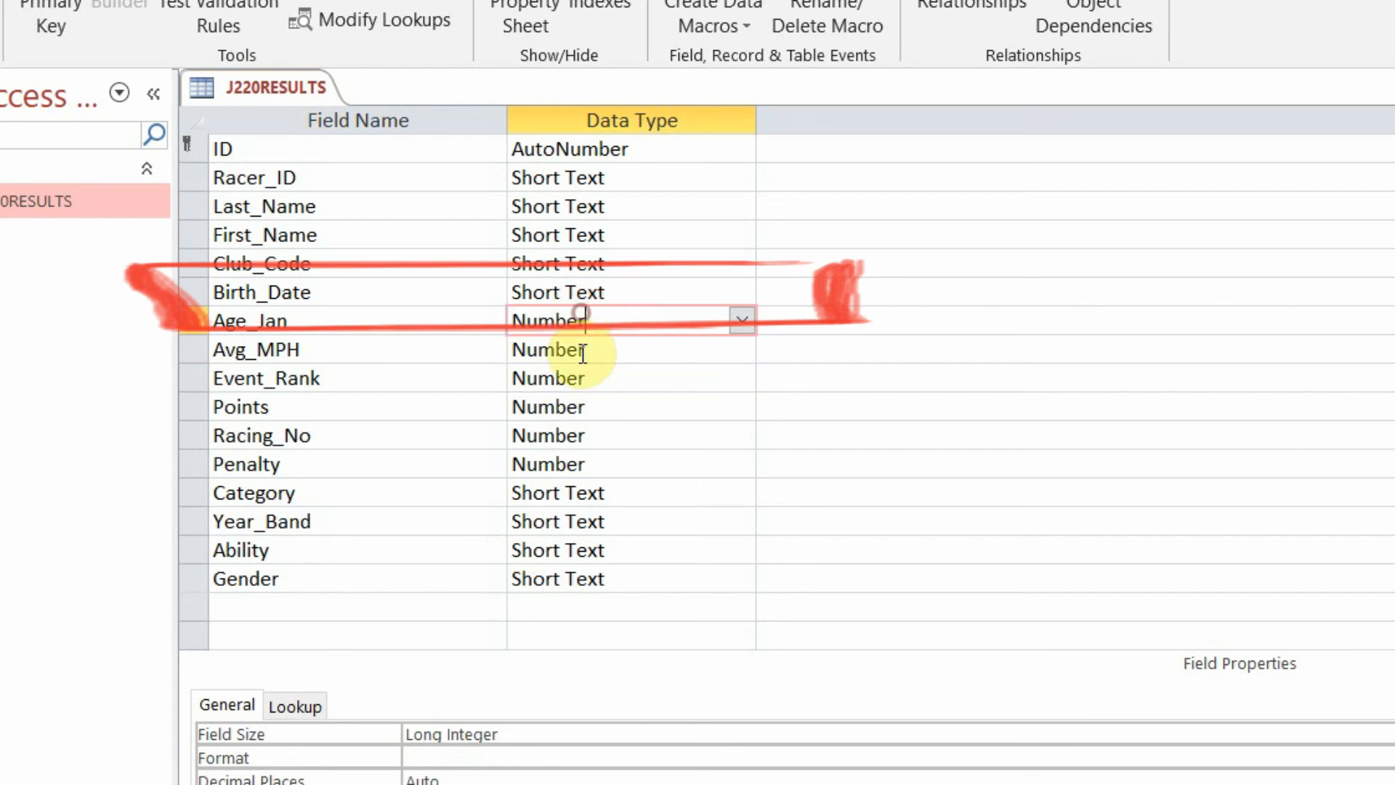
{"action": "left_click", "coordinate": [579, 291]}
{"action": "left_click", "coordinate": [741, 292]}
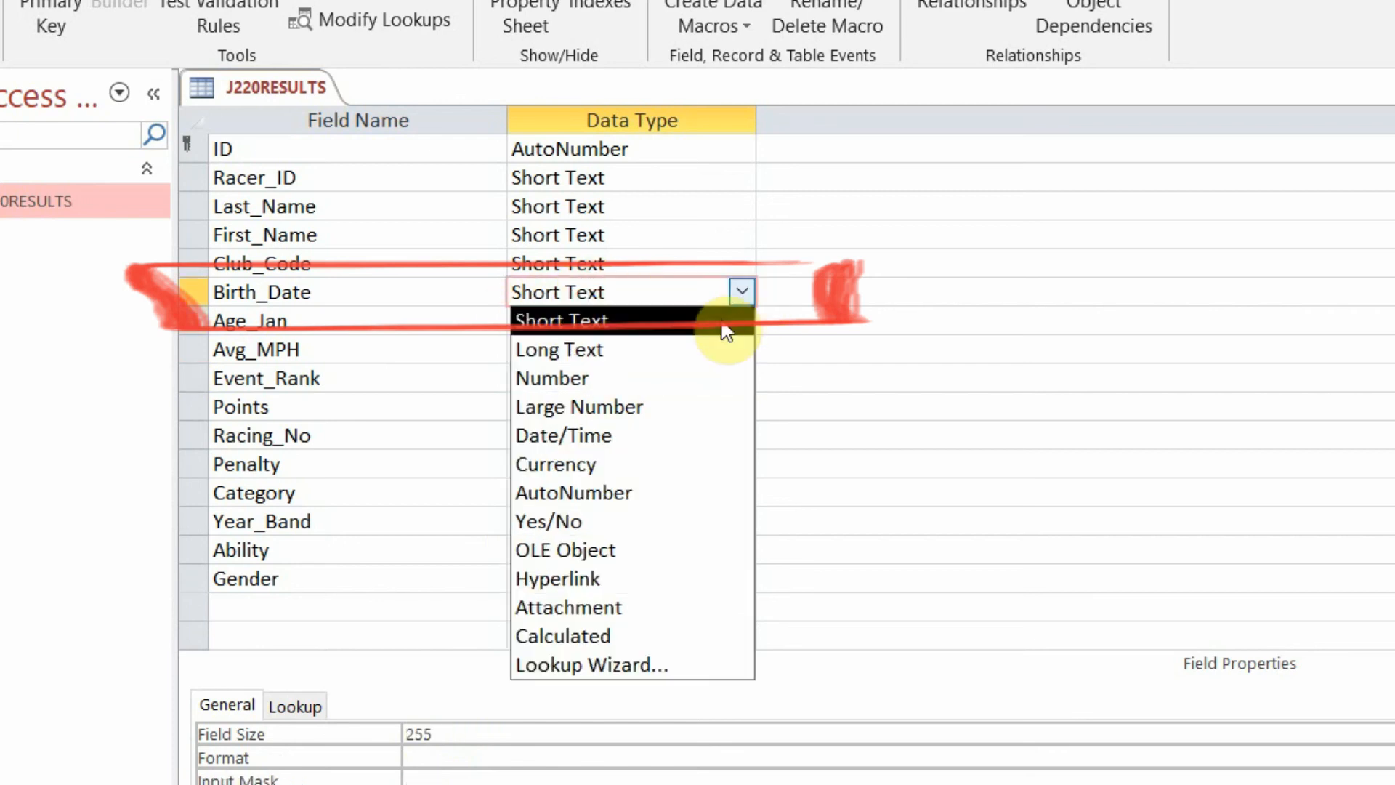
{"action": "left_click", "coordinate": [640, 437]}
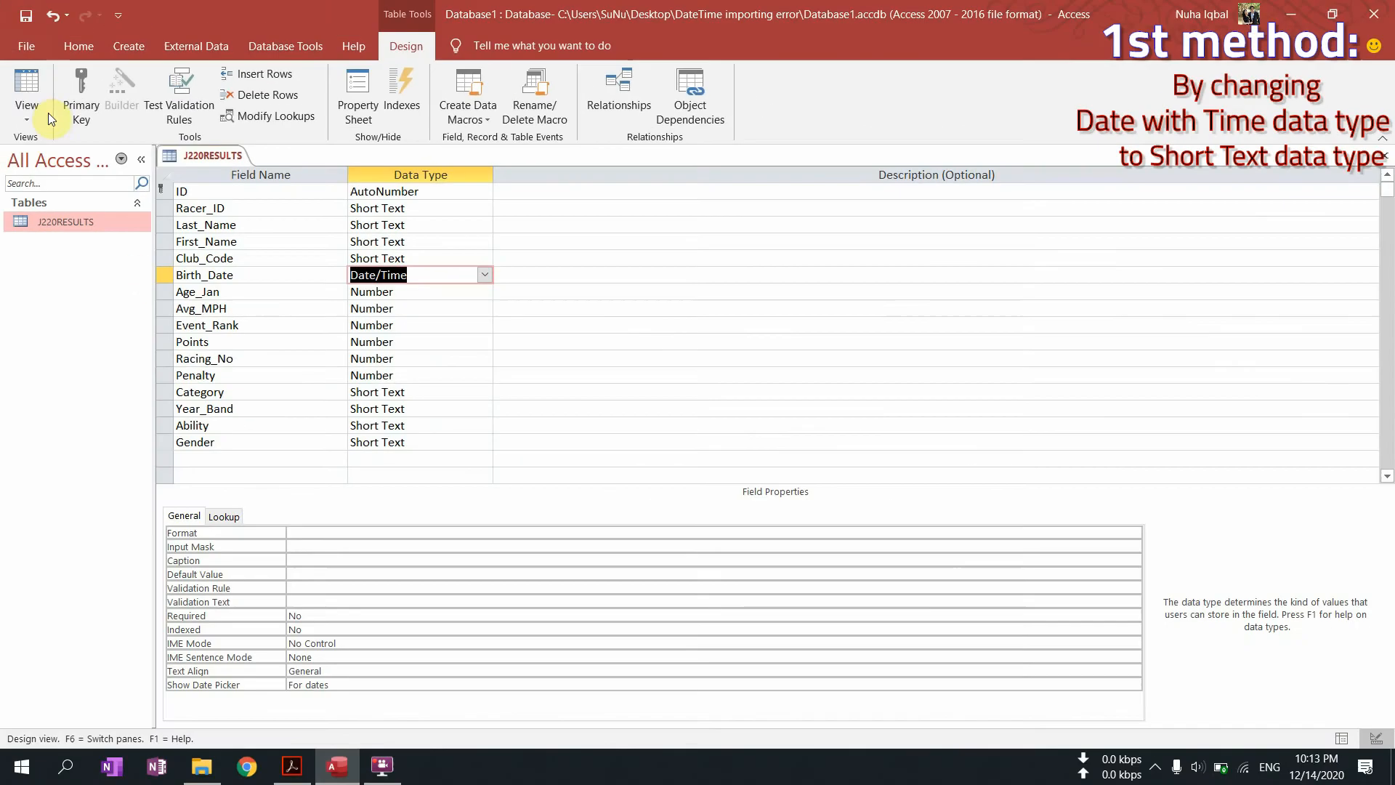
{"action": "left_click", "coordinate": [43, 105]}
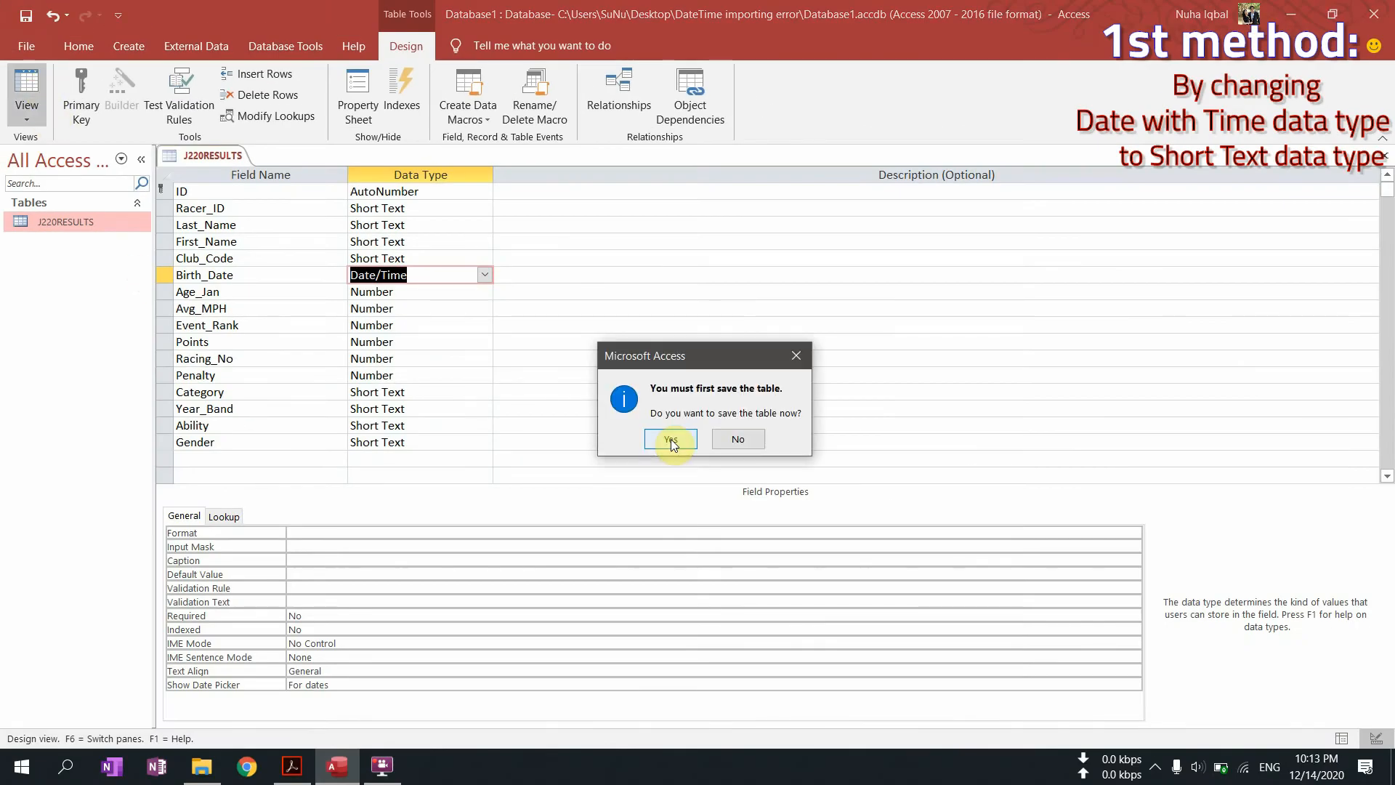
{"action": "left_click", "coordinate": [671, 440]}
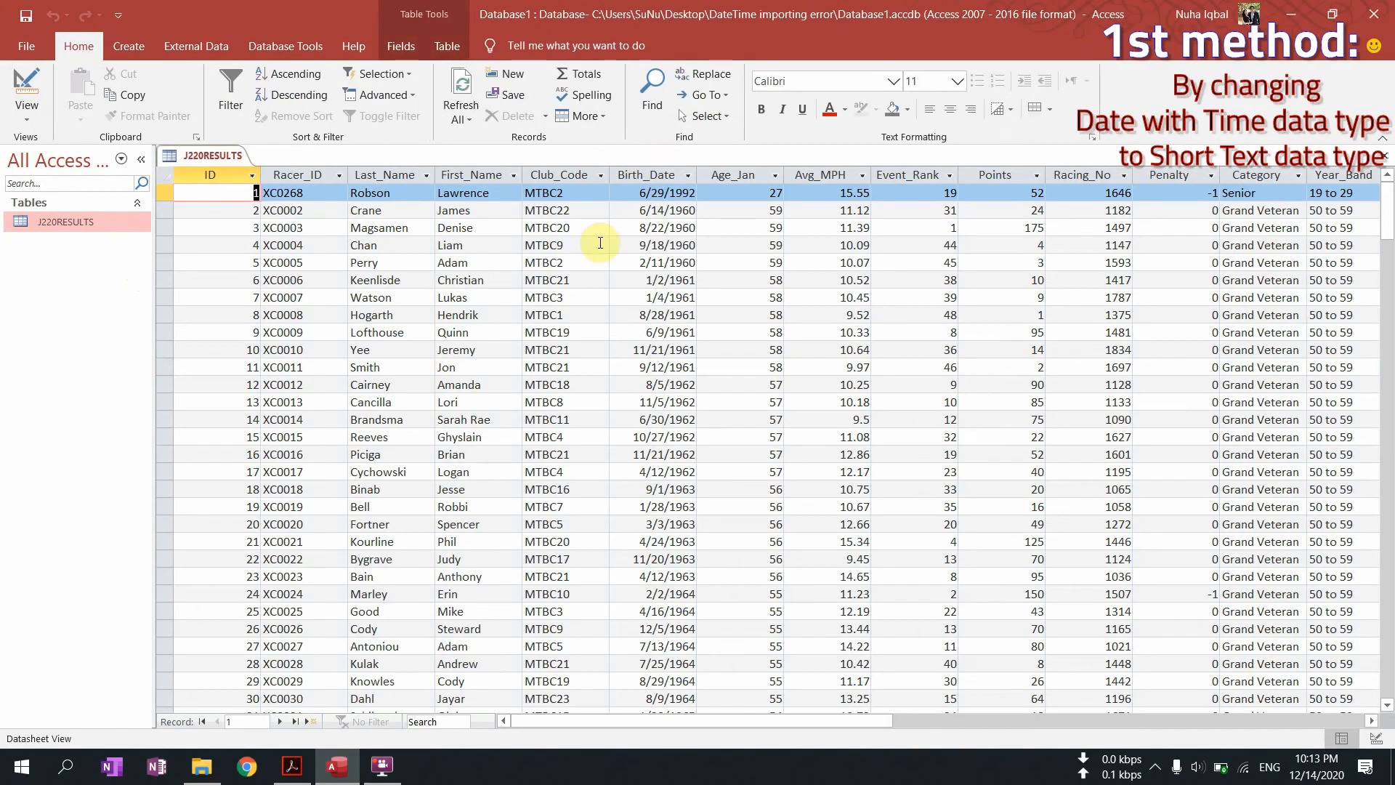
Step: Review the Birth_Date values down the J220RESULTS records to check how the dates were converted
{"action": "left_click", "coordinate": [650, 178]}
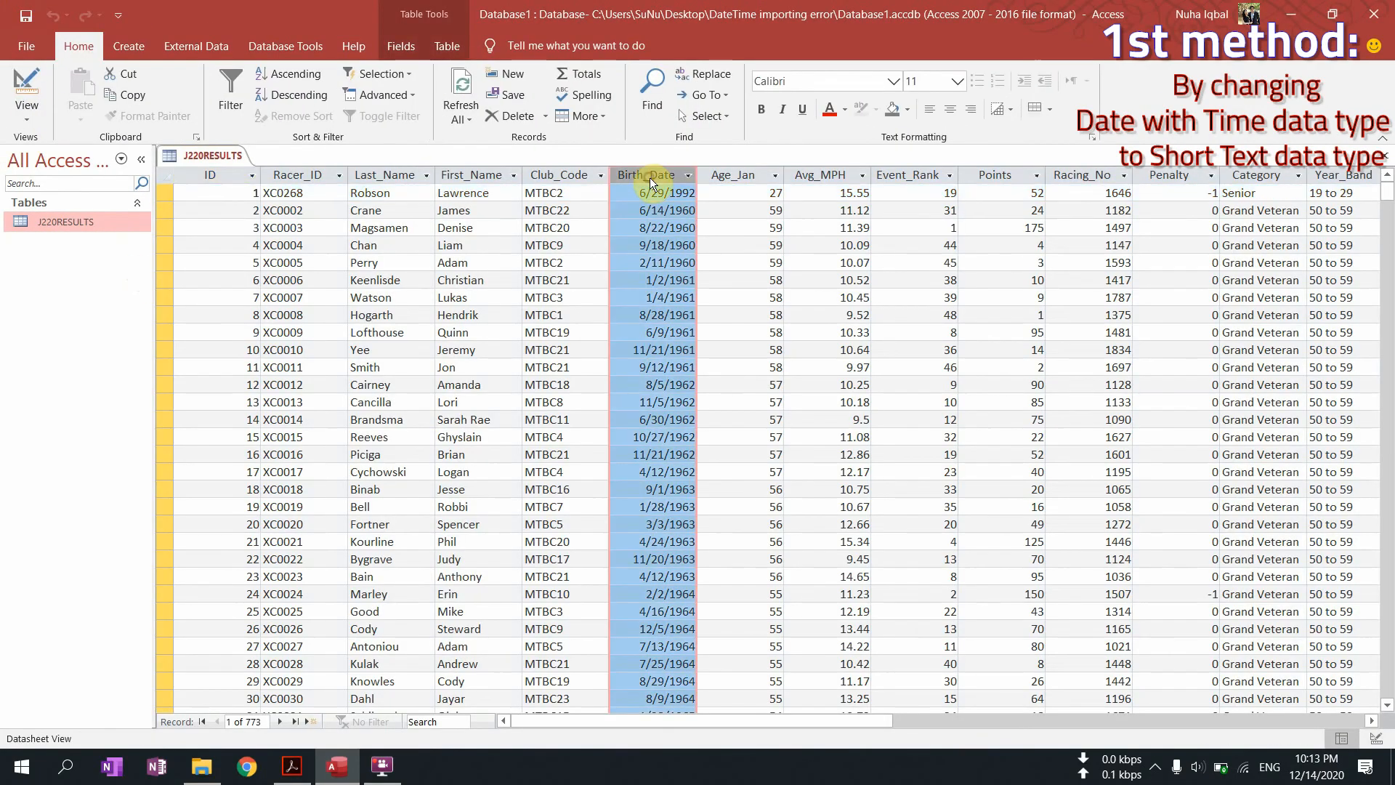
{"action": "left_click", "coordinate": [664, 419]}
{"action": "left_click", "coordinate": [664, 471]}
{"action": "left_click", "coordinate": [659, 523]}
{"action": "scroll", "coordinate": [676, 581], "scroll_direction": "down", "scroll_amount": 6}
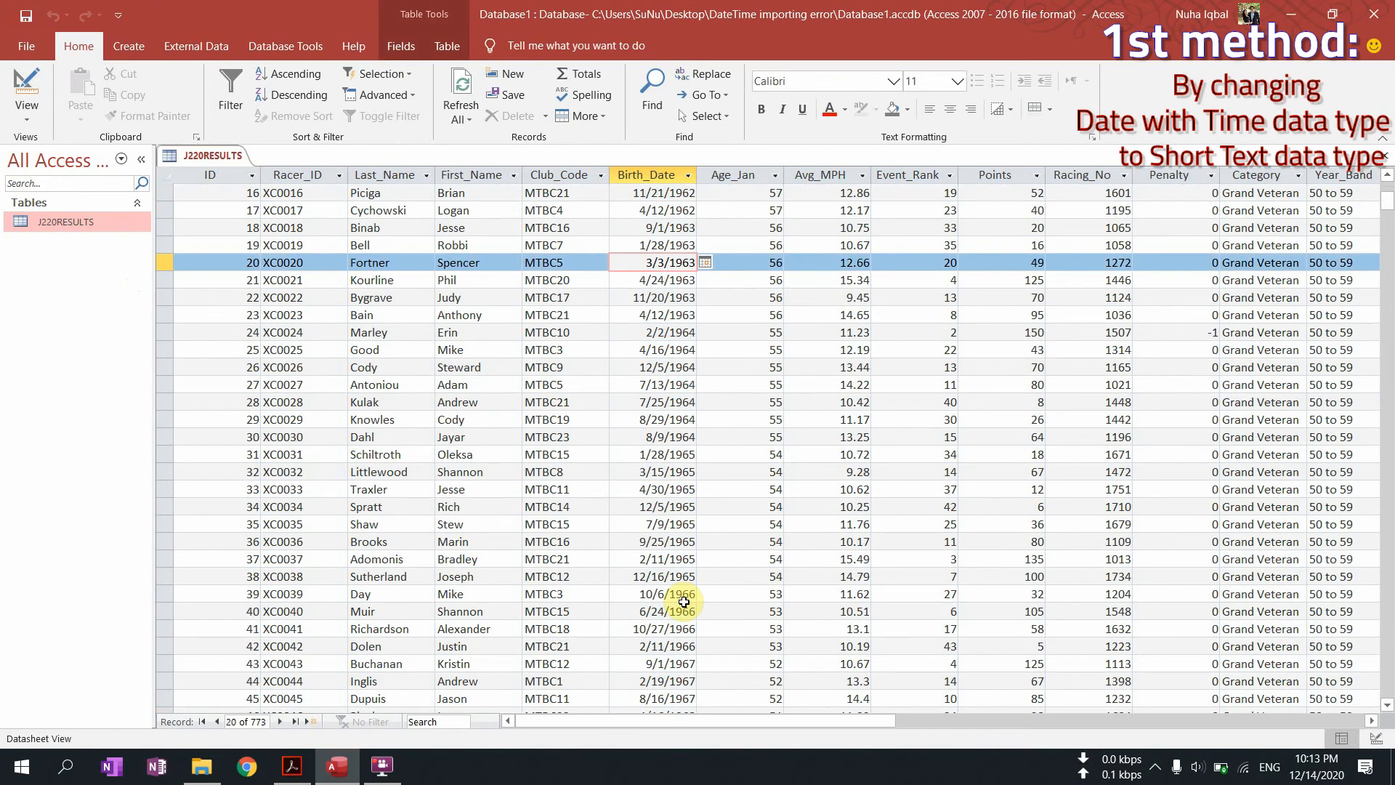
{"action": "scroll", "coordinate": [684, 601], "scroll_direction": "up", "scroll_amount": 6}
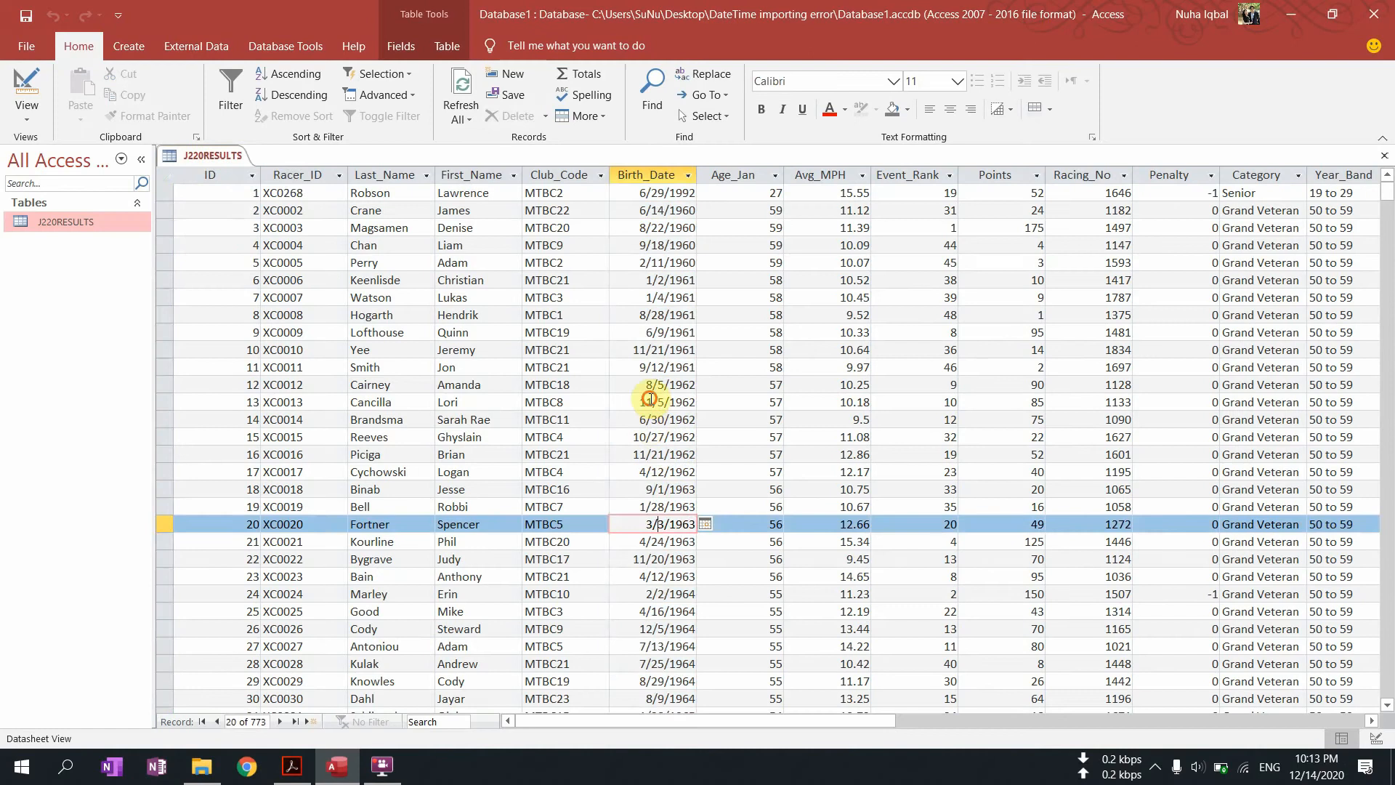
Step: Close the J220RESULTS table and delete it from the database
{"action": "right_click", "coordinate": [189, 157]}
{"action": "left_click", "coordinate": [261, 214]}
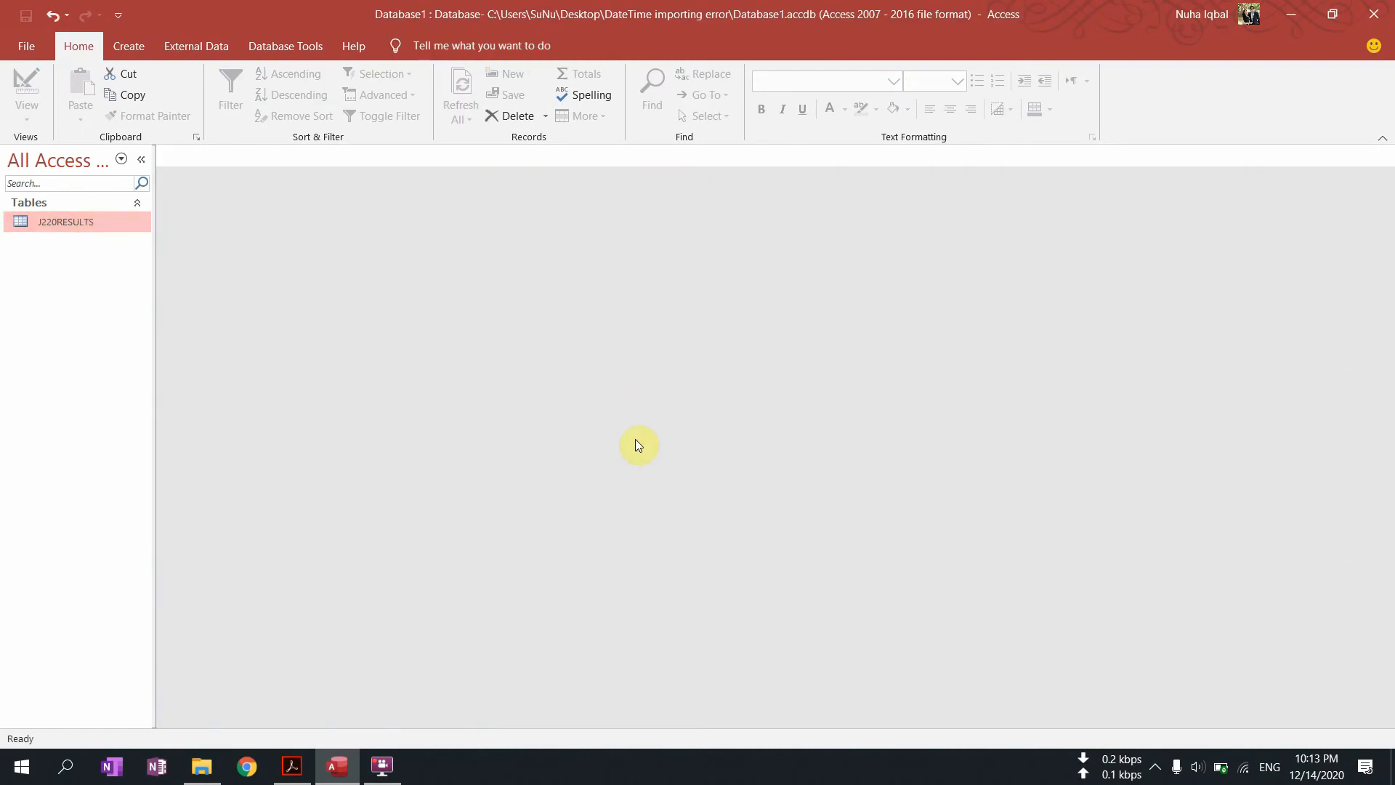
{"action": "key", "text": "Delete"}
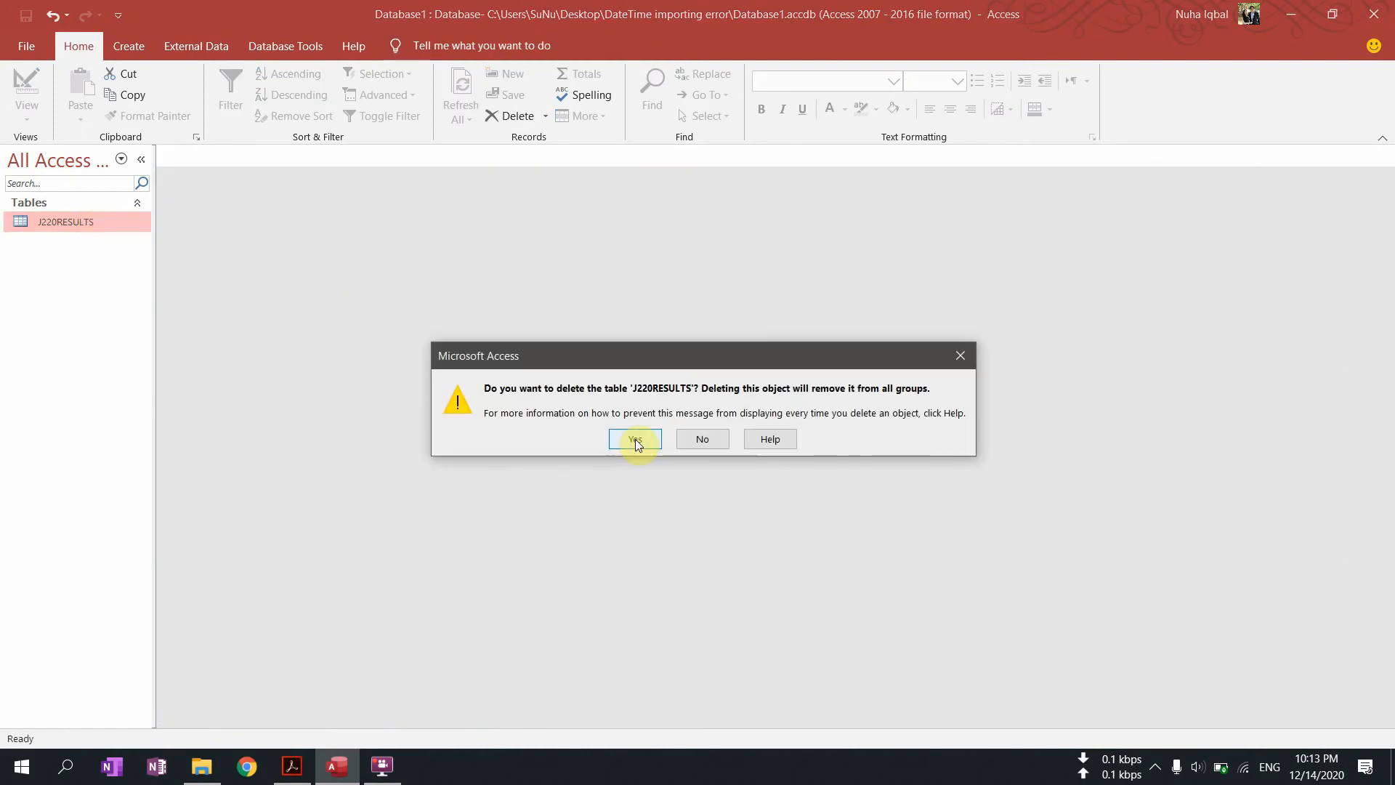
{"action": "left_click", "coordinate": [635, 439]}
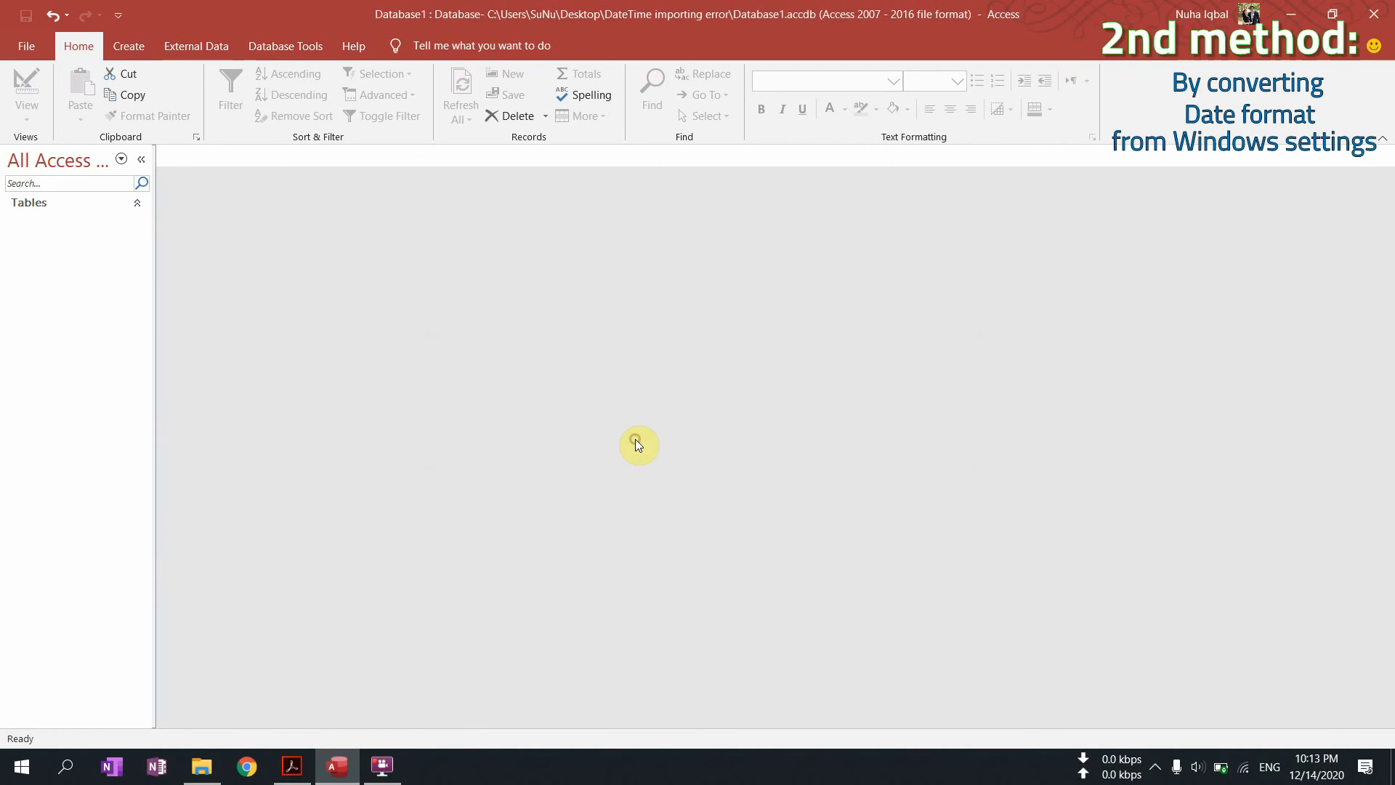
Step: Switch to the Windows date and time settings, set the regional short date format to 05-Apr-17, and close Settings
{"action": "right_click", "coordinate": [1297, 769]}
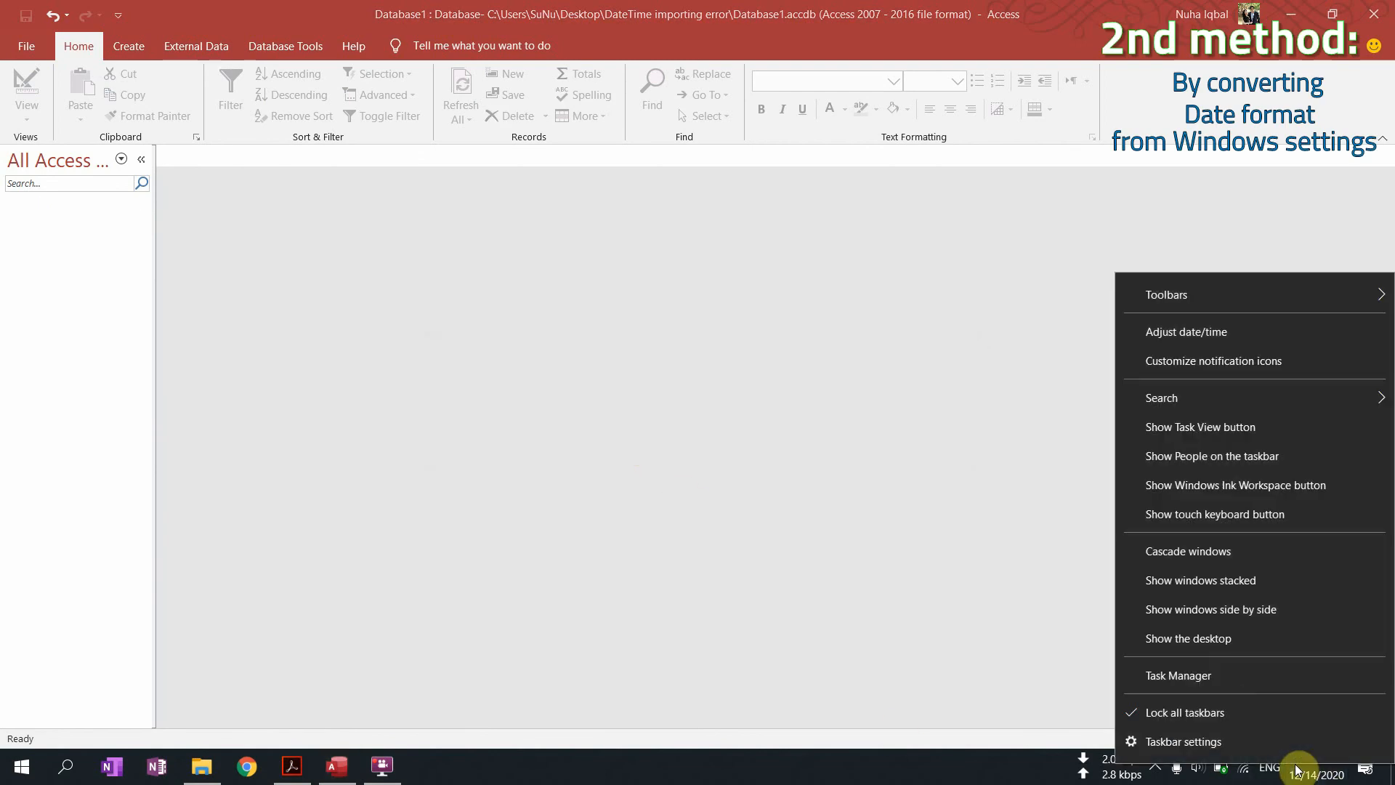
{"action": "left_click", "coordinate": [565, 620]}
{"action": "left_click", "coordinate": [9, 769]}
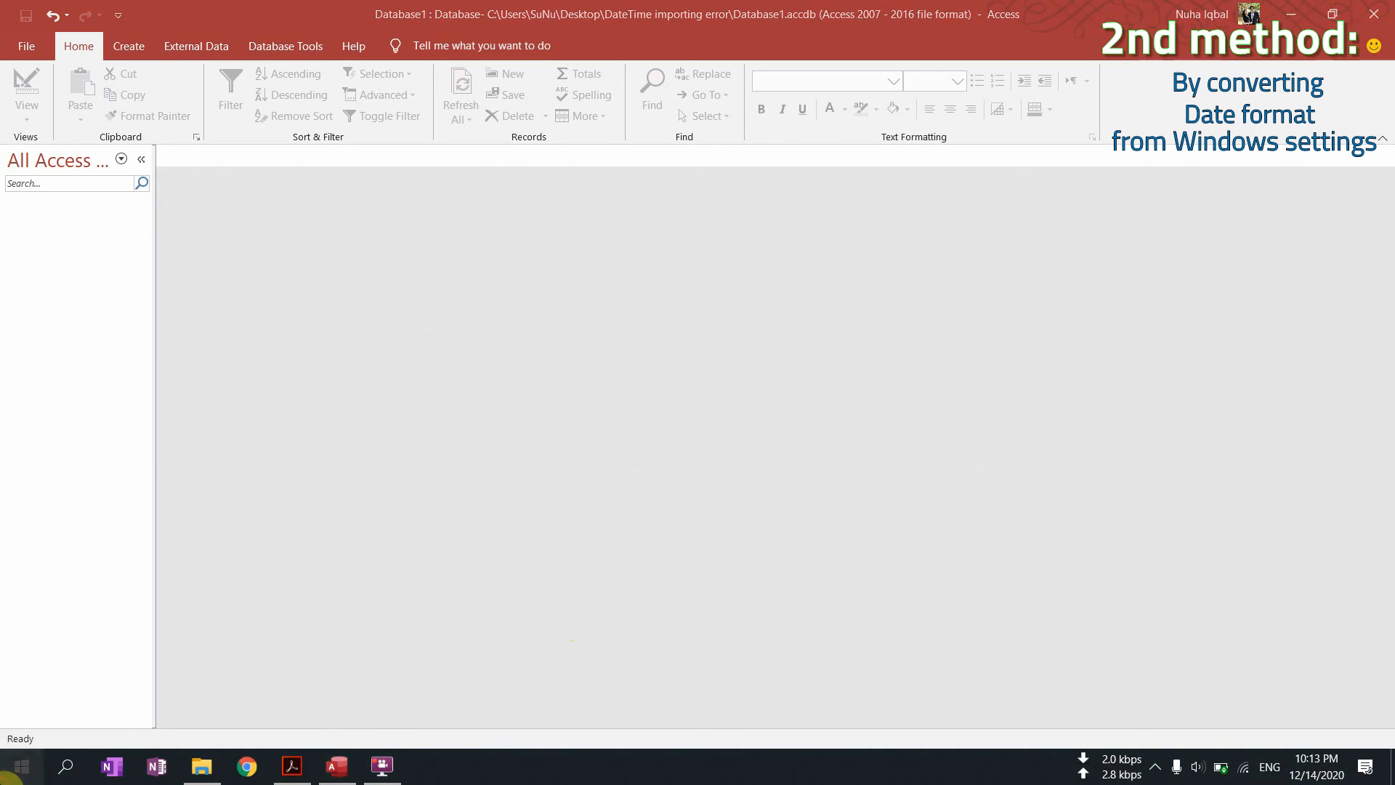
{"action": "type", "text": "date"}
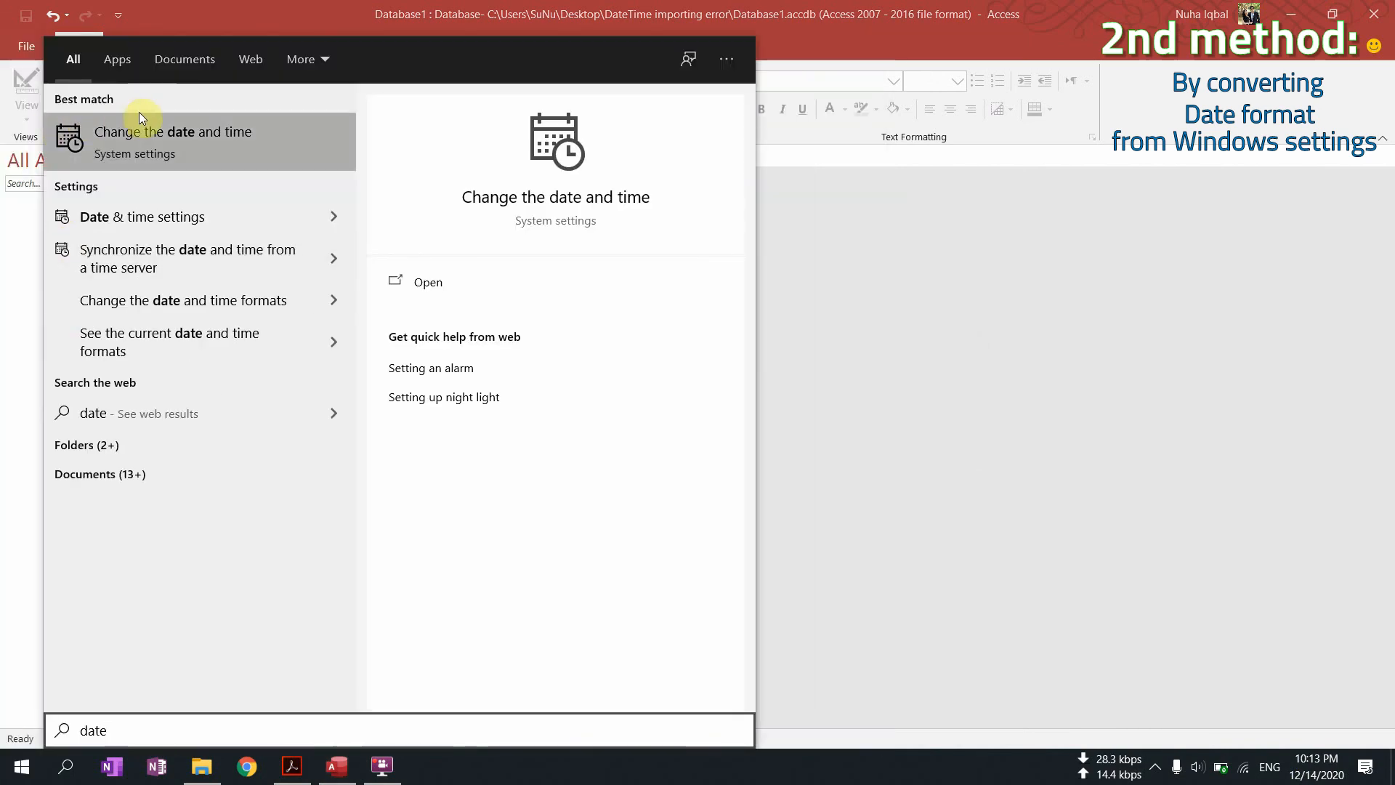
{"action": "left_click", "coordinate": [194, 137]}
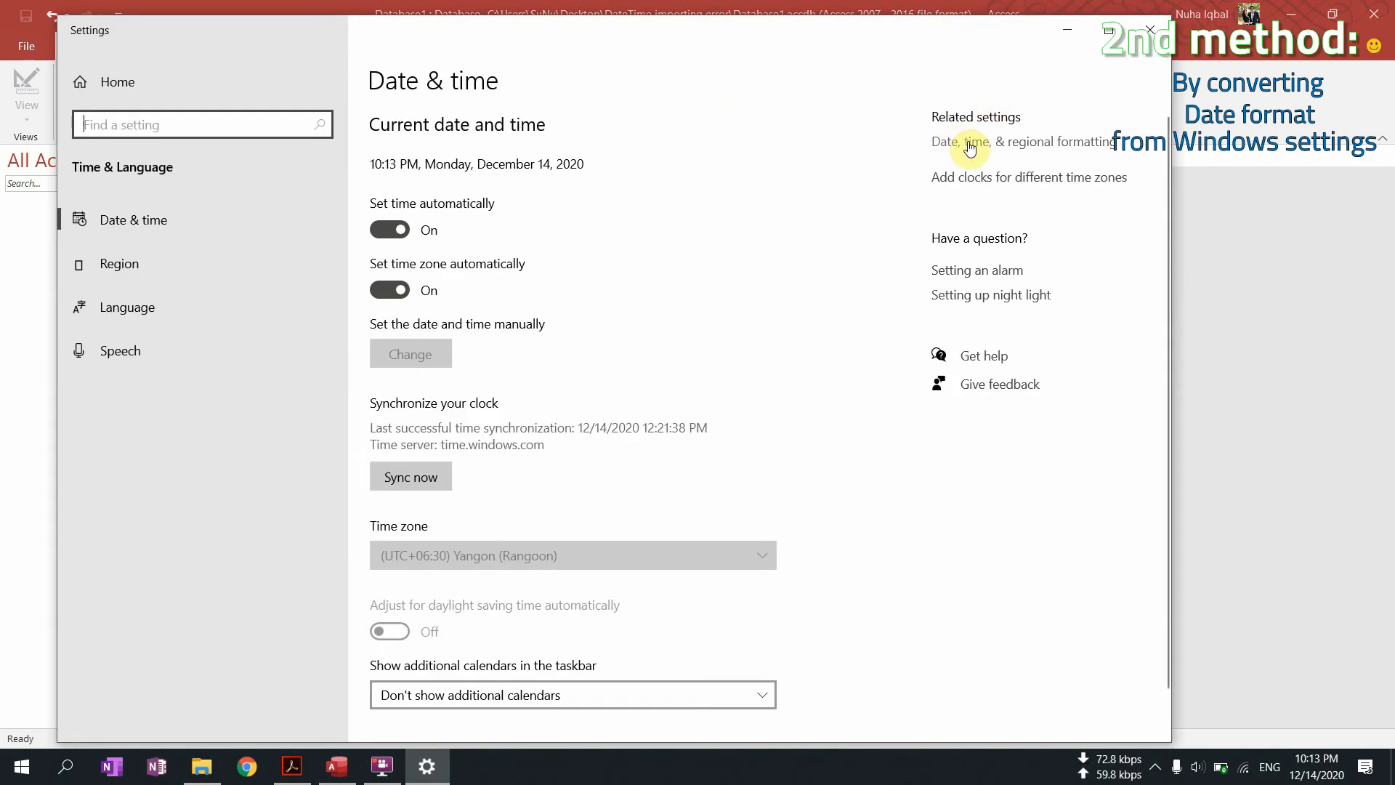
{"action": "left_click", "coordinate": [1054, 145]}
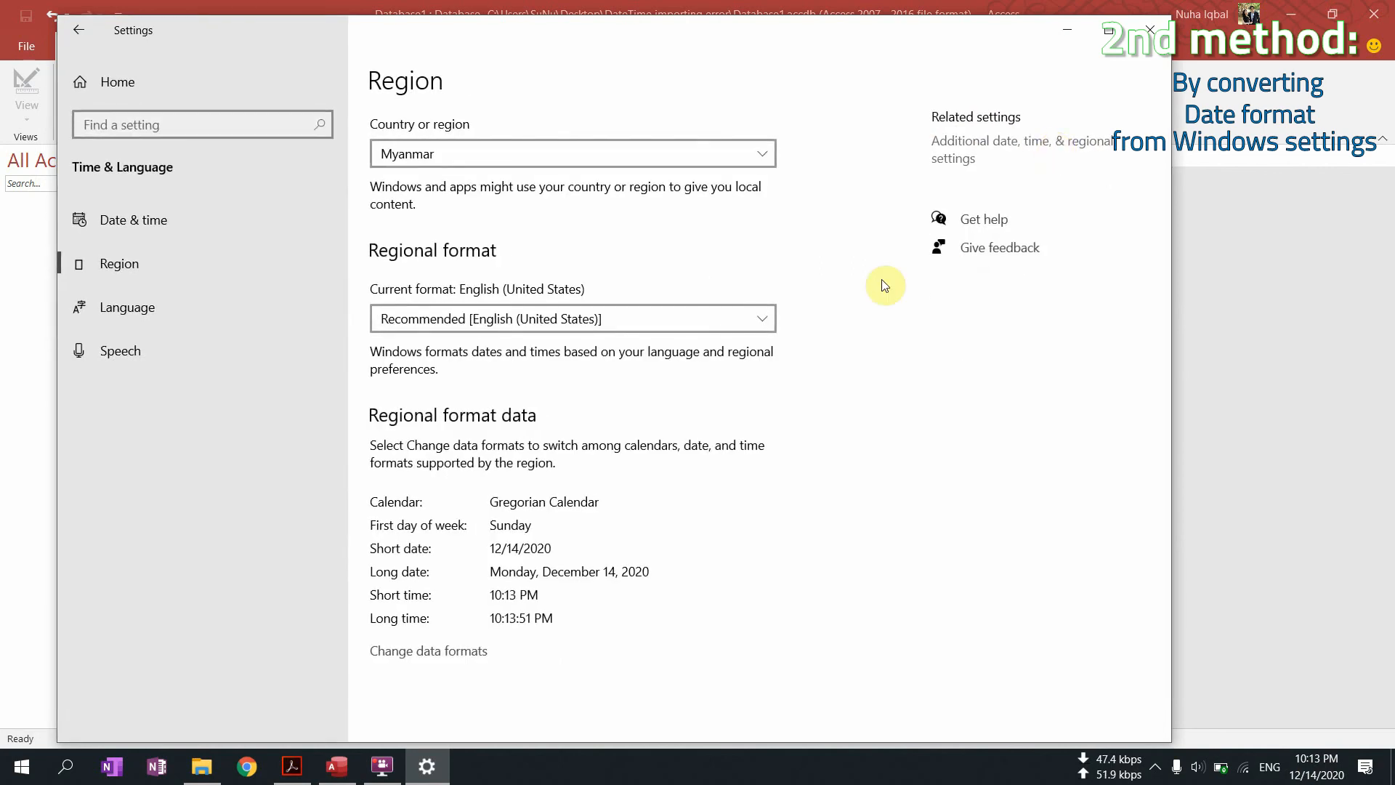
{"action": "left_click", "coordinate": [437, 651]}
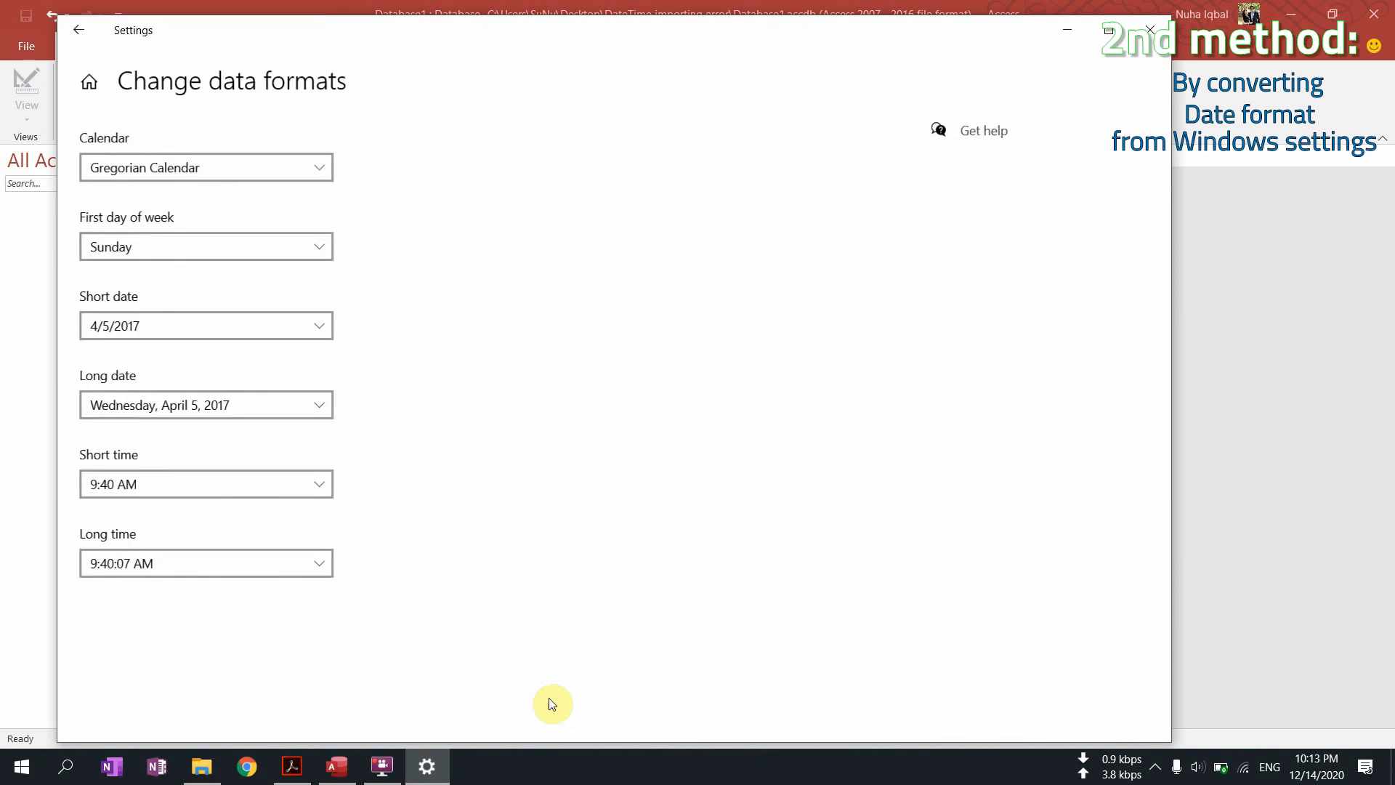
{"action": "left_click", "coordinate": [168, 325]}
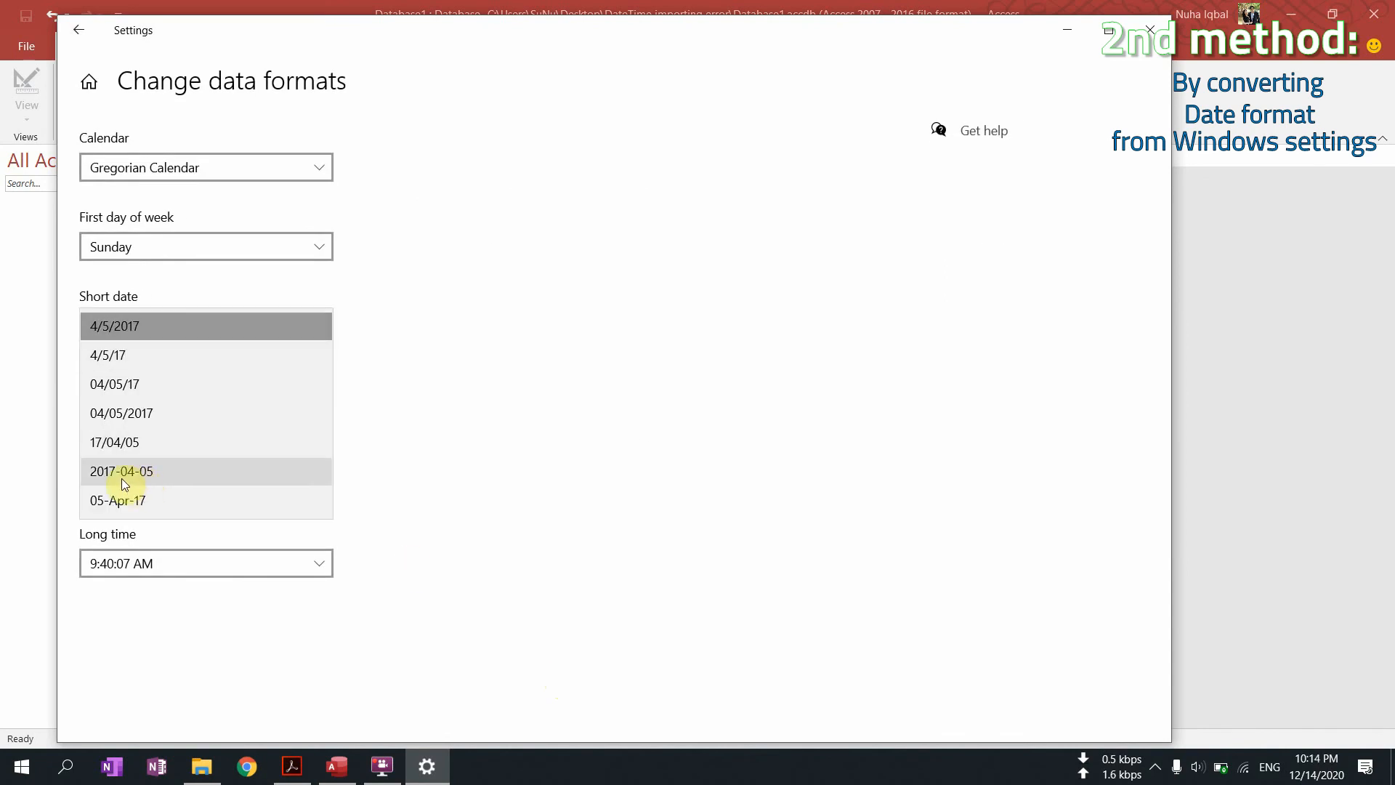
{"action": "left_click", "coordinate": [159, 503]}
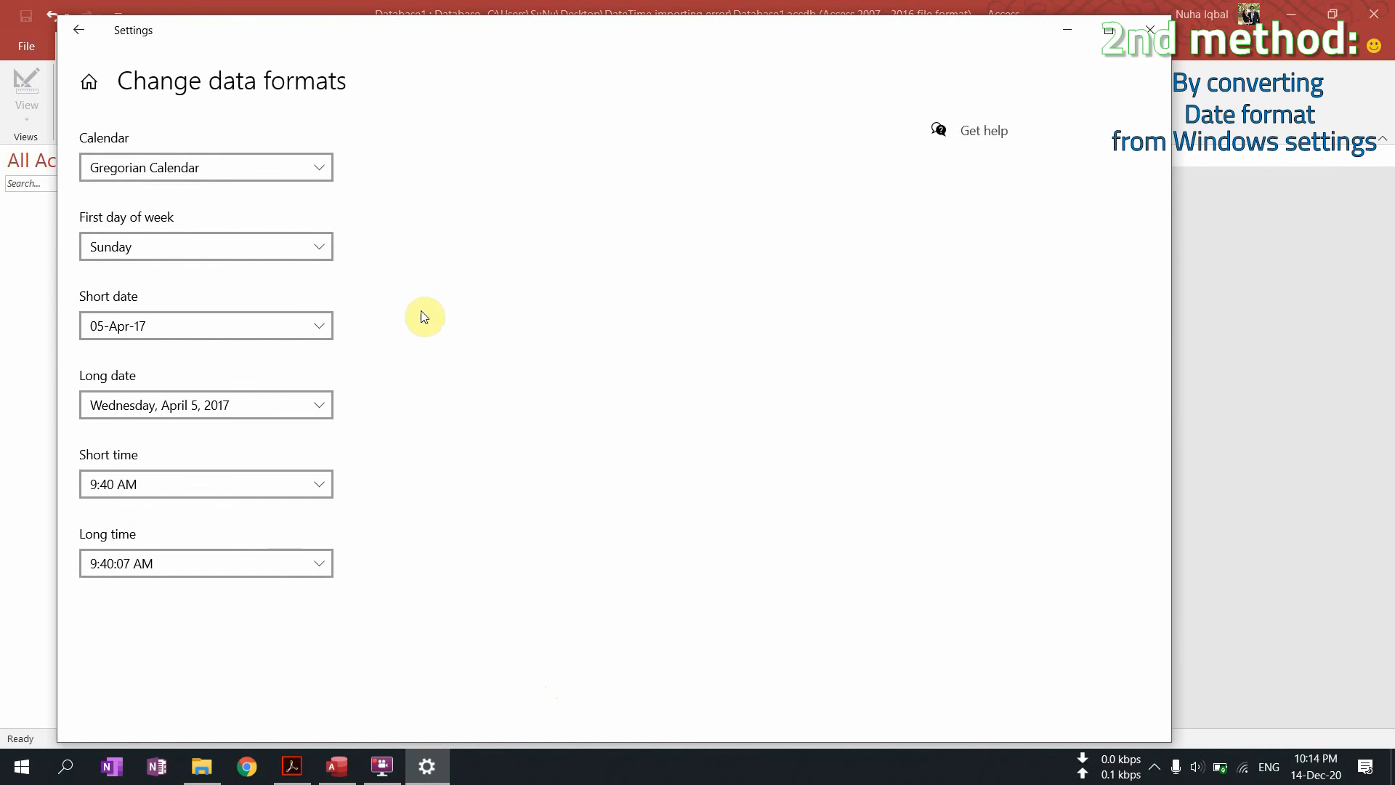
{"action": "left_click", "coordinate": [1150, 30]}
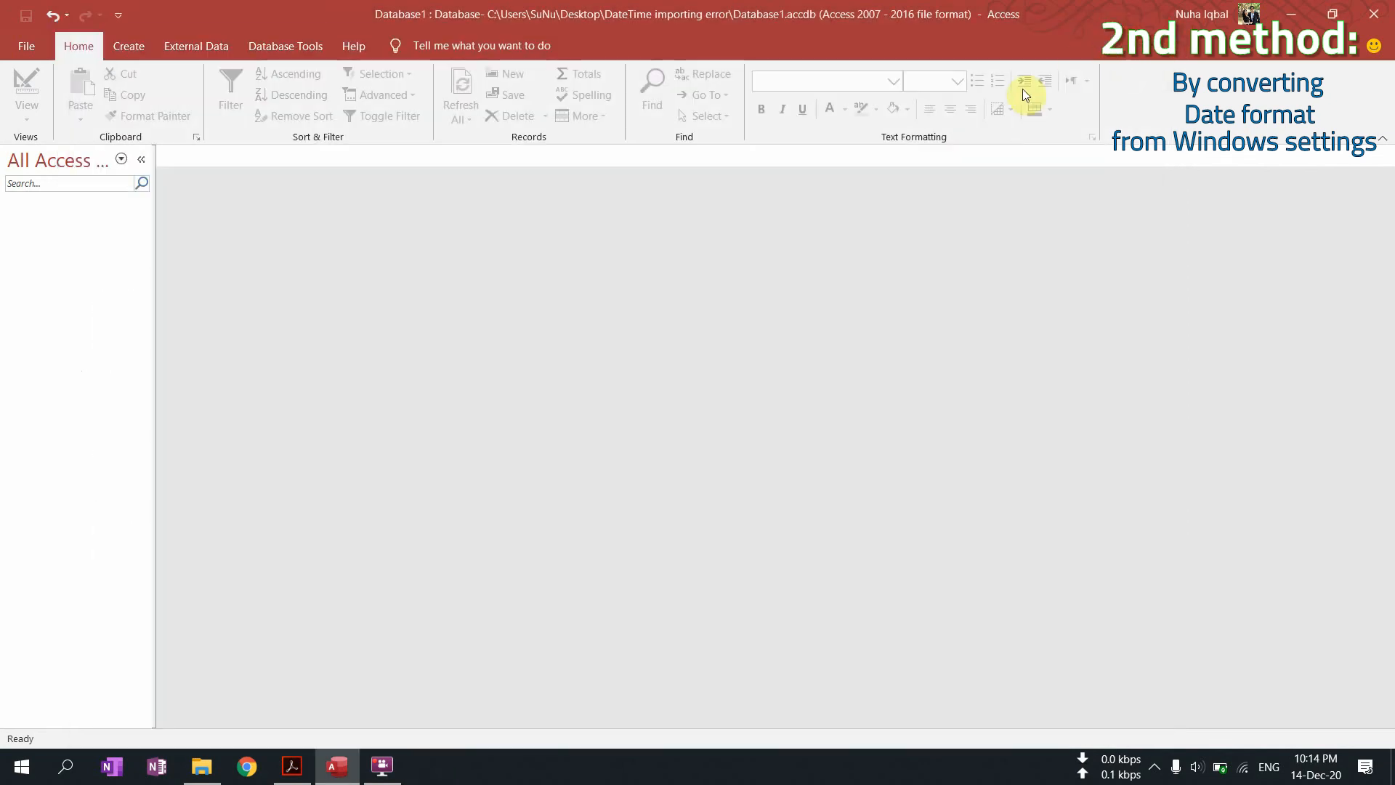
Step: Start a text file import of J220RESULTS.csv from the DateTime importing error folder into a new table
{"action": "left_click", "coordinate": [125, 45]}
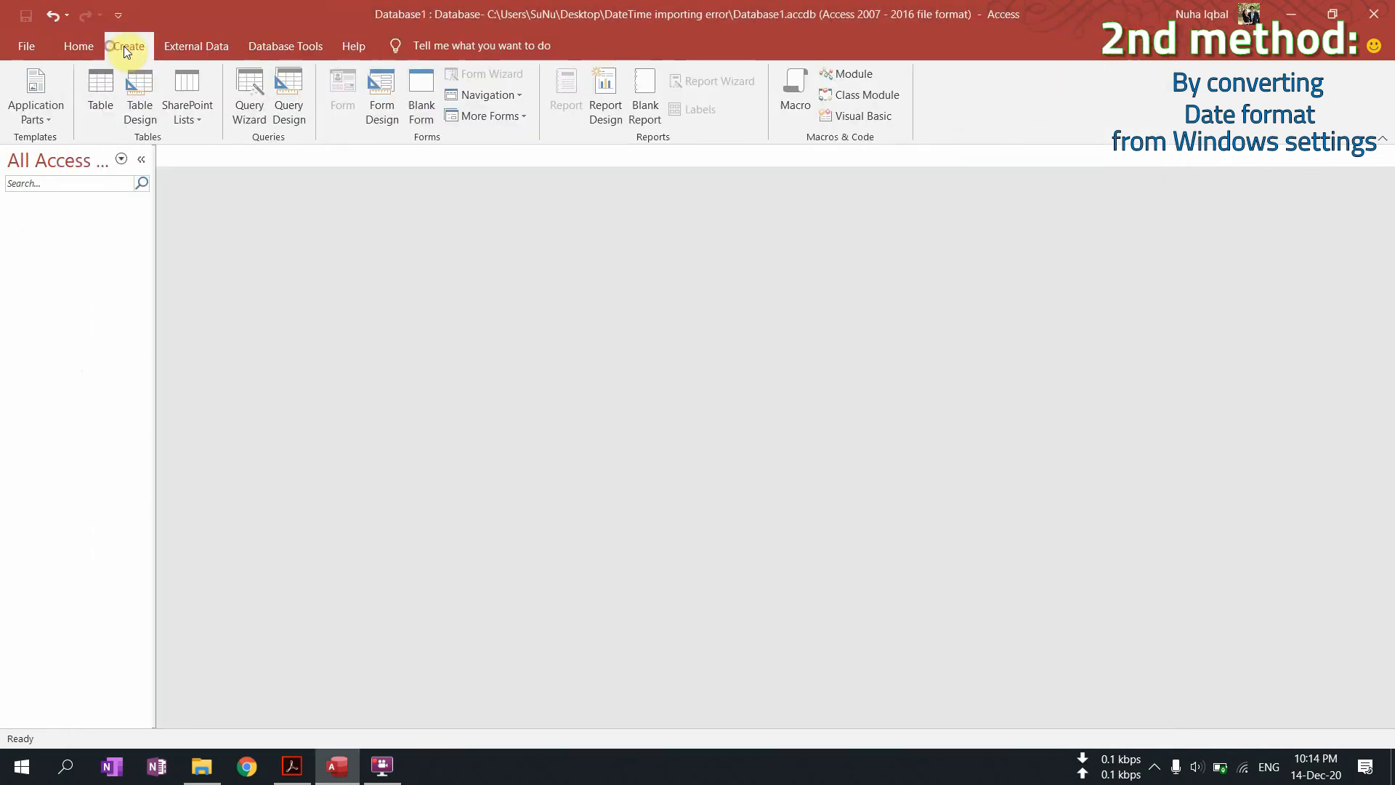
{"action": "left_click", "coordinate": [197, 44]}
{"action": "left_click", "coordinate": [22, 120]}
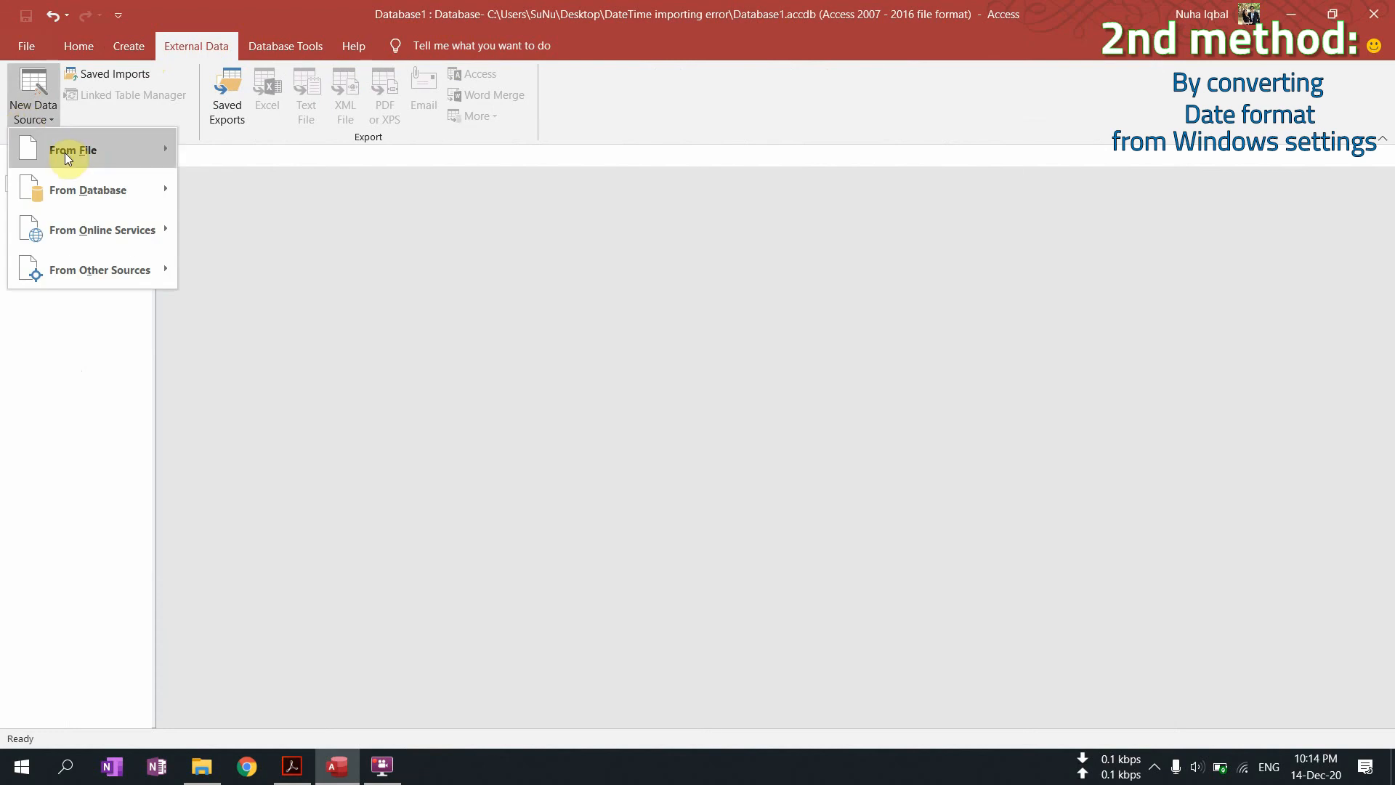
{"action": "mouse_move", "coordinate": [64, 153]}
{"action": "left_click", "coordinate": [280, 262]}
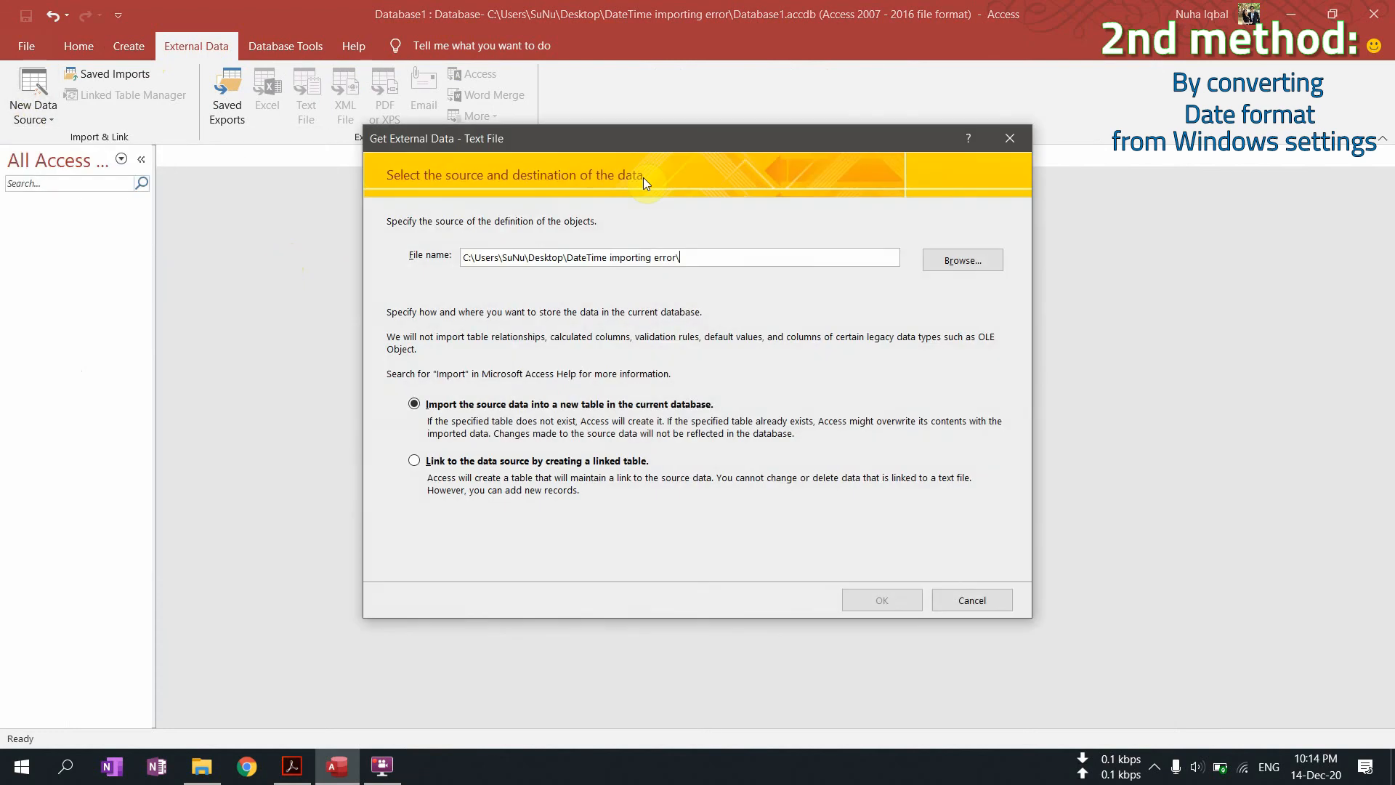
{"action": "left_click", "coordinate": [961, 258]}
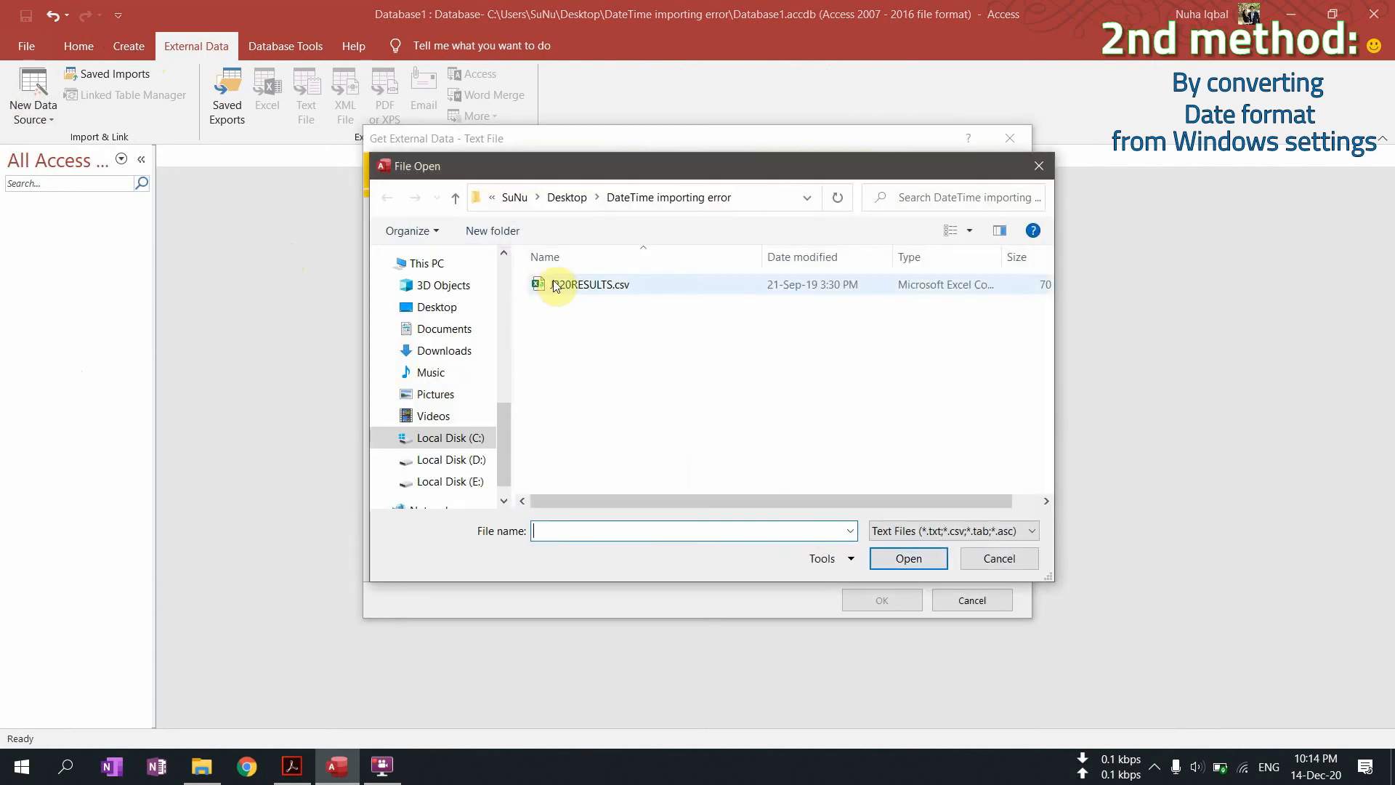
{"action": "double_click", "coordinate": [574, 285]}
{"action": "left_click", "coordinate": [873, 588]}
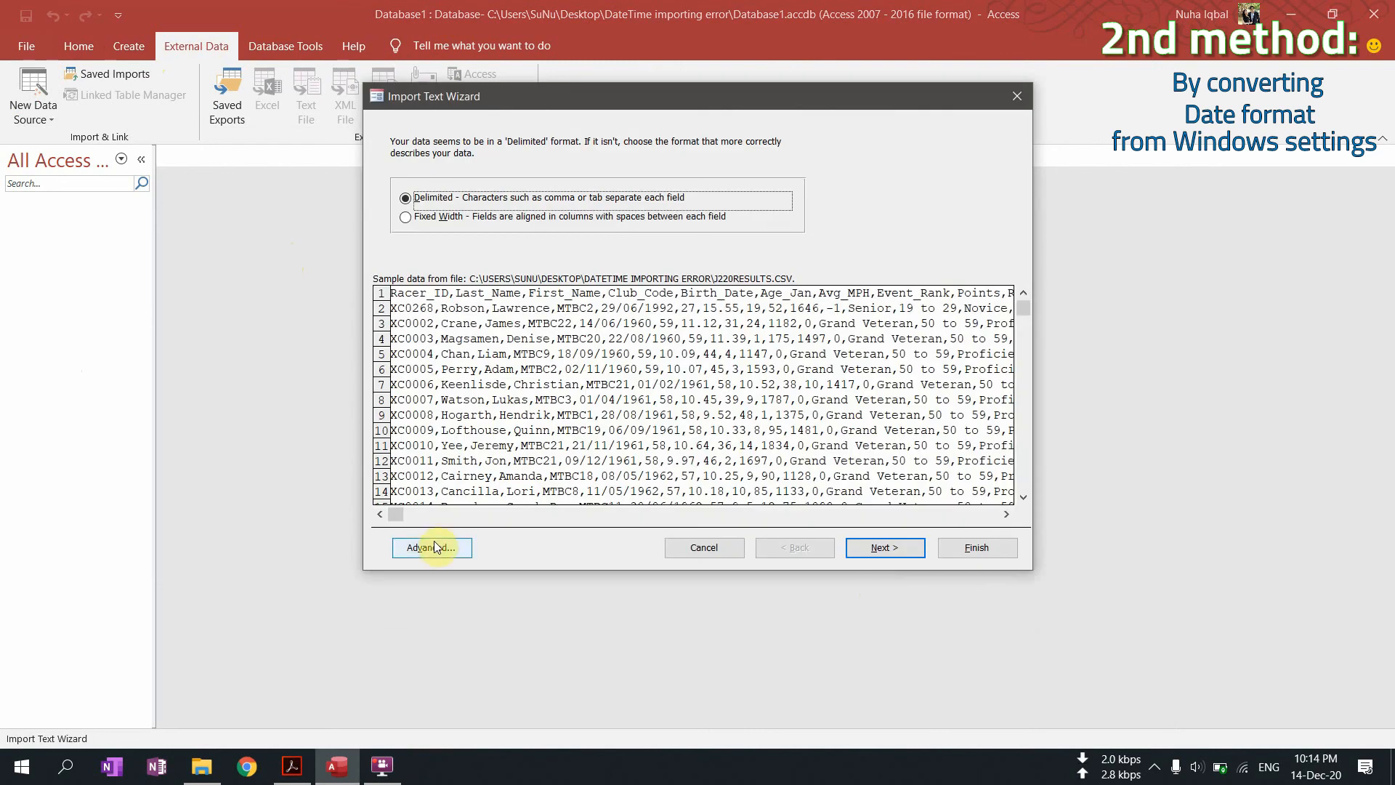
Step: Keep comma-delimited fields, use the first row as field names, and accept Date With Time for Birth_Date in the import specification
{"action": "left_click", "coordinate": [872, 548]}
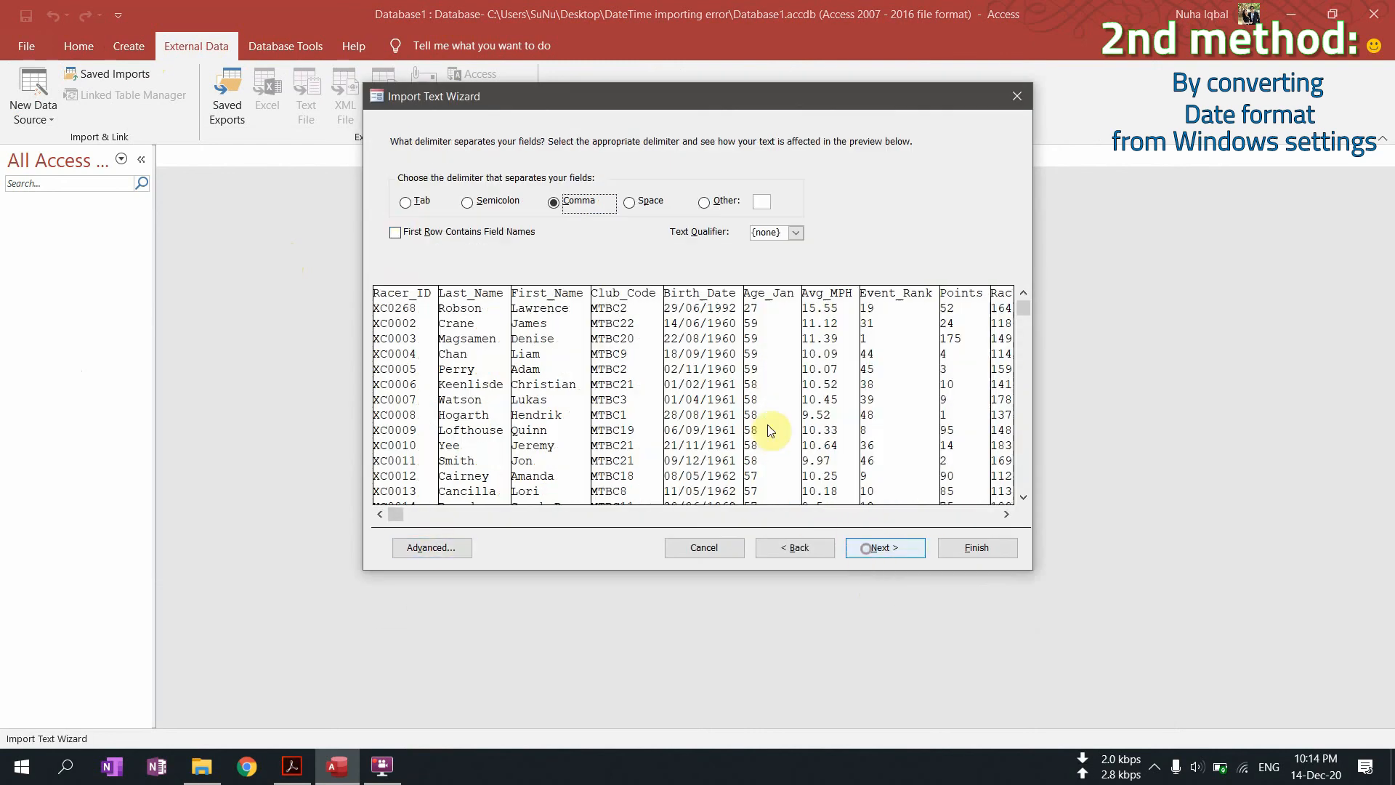
{"action": "left_click", "coordinate": [430, 232]}
{"action": "left_click", "coordinate": [447, 552]}
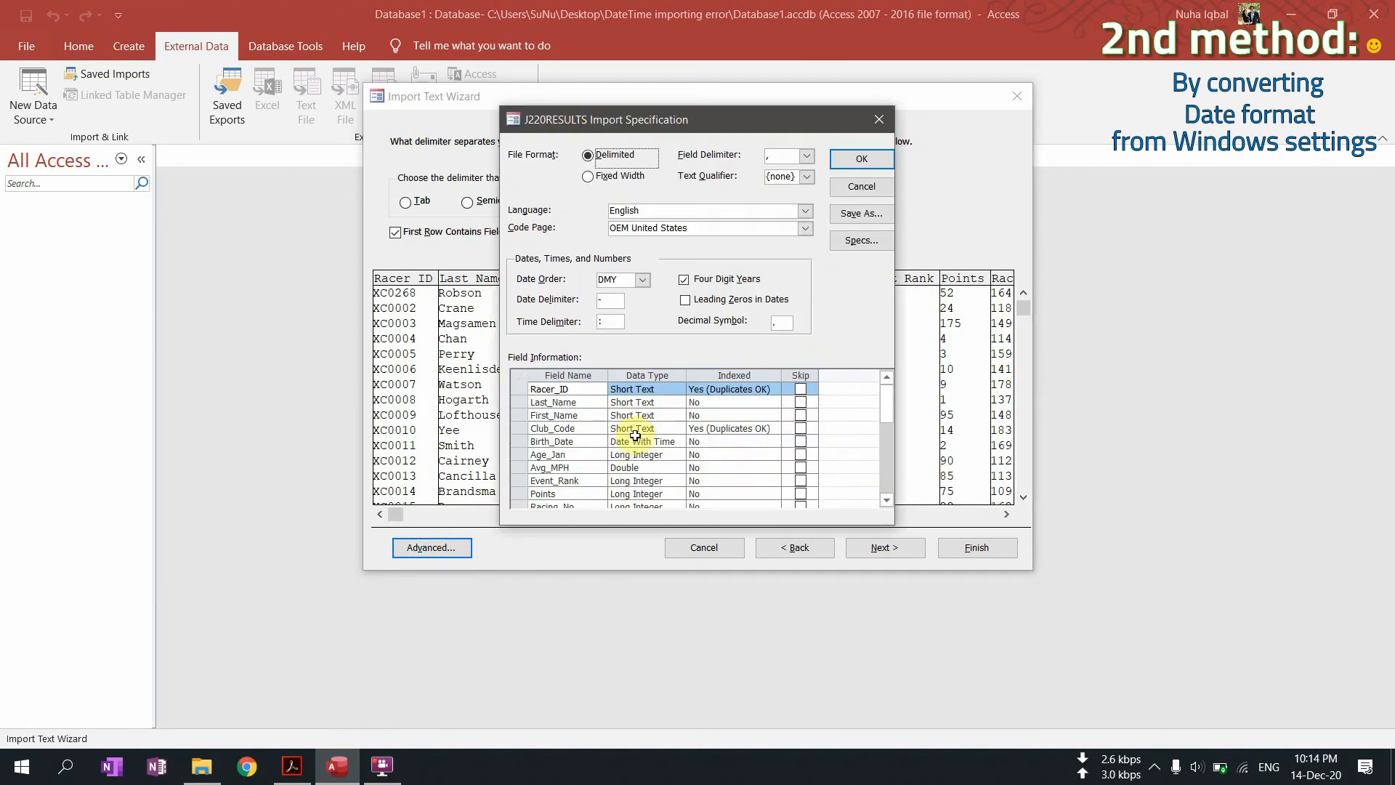
{"action": "left_click", "coordinate": [644, 442]}
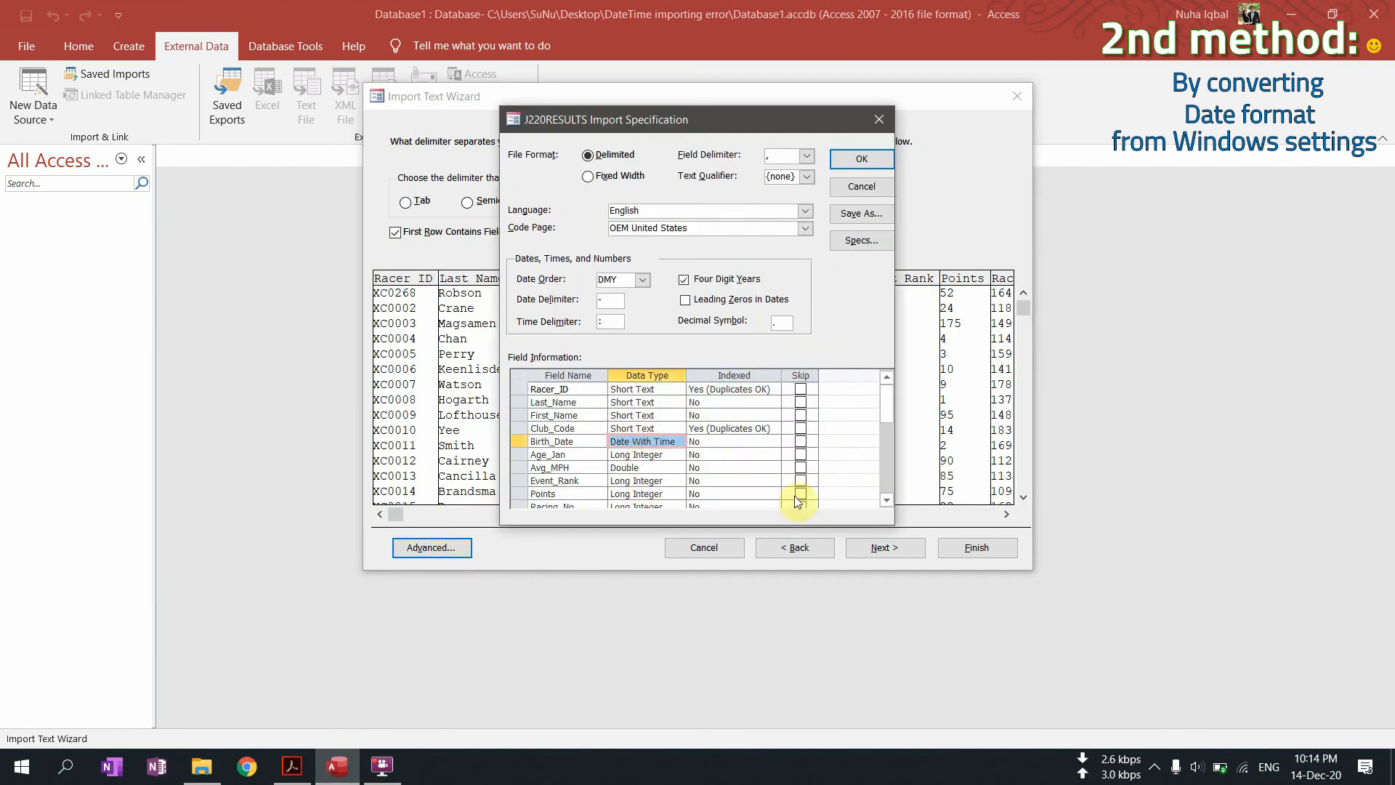
{"action": "left_click", "coordinate": [861, 161]}
Step: Finish importing the data into the J220RESULTS table without saving the import steps
{"action": "left_click", "coordinate": [877, 552]}
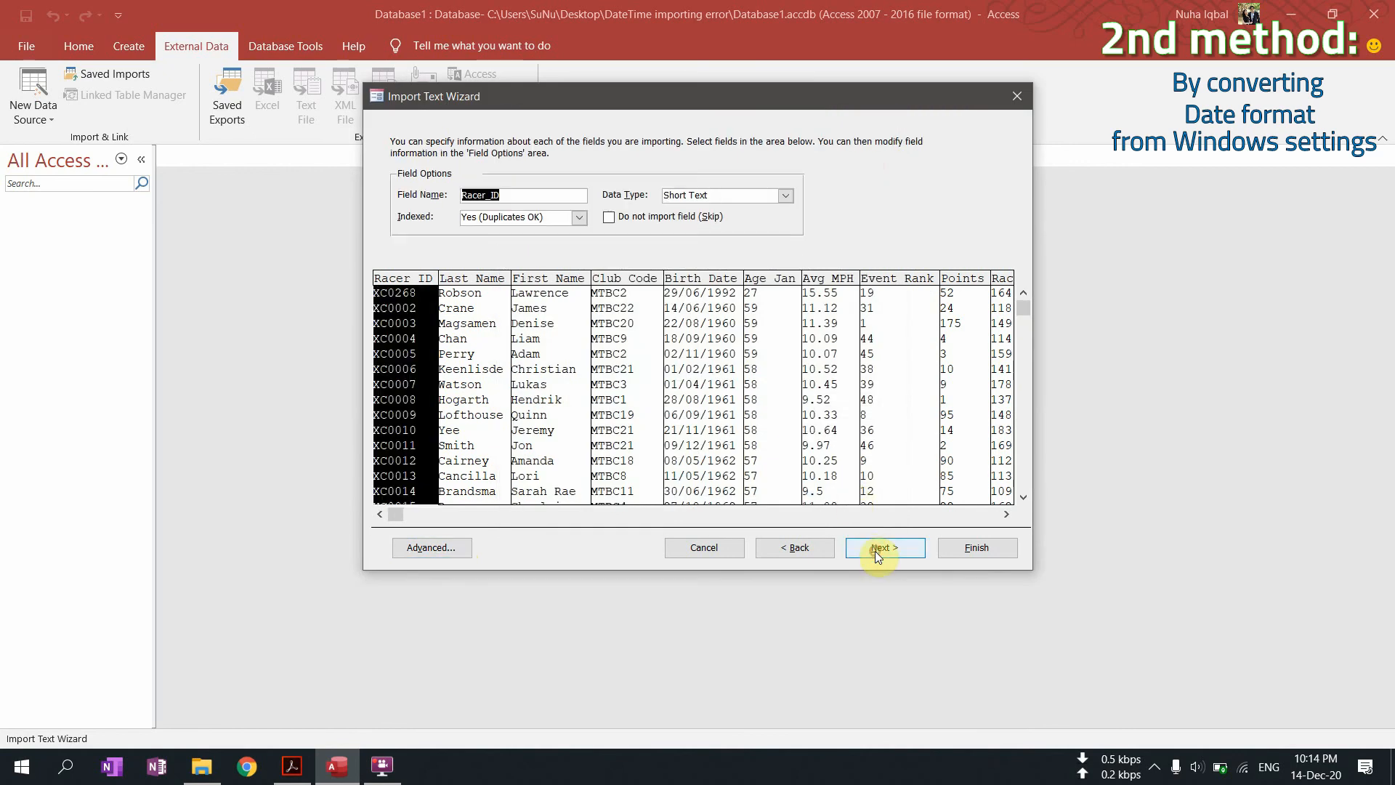
{"action": "left_click", "coordinate": [972, 551]}
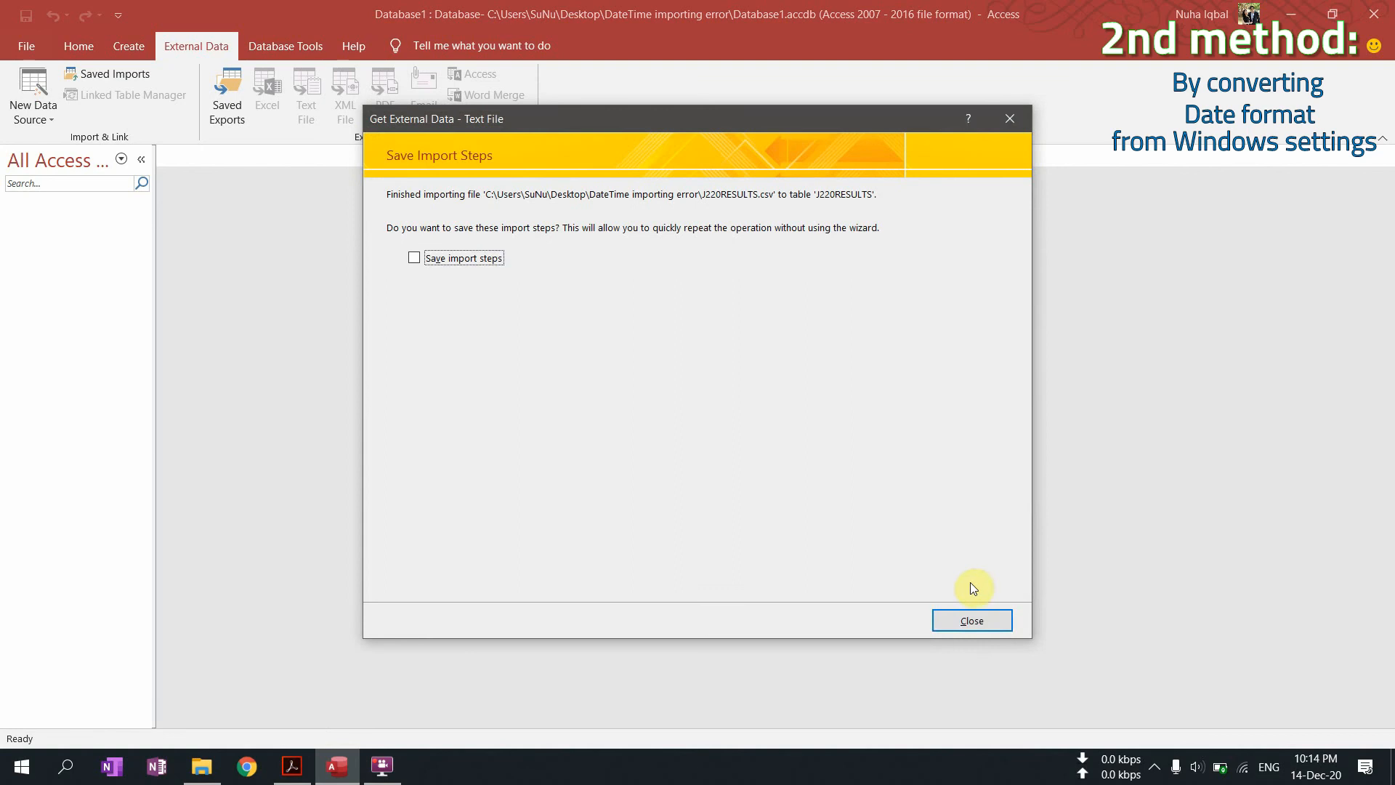
{"action": "left_click", "coordinate": [972, 620]}
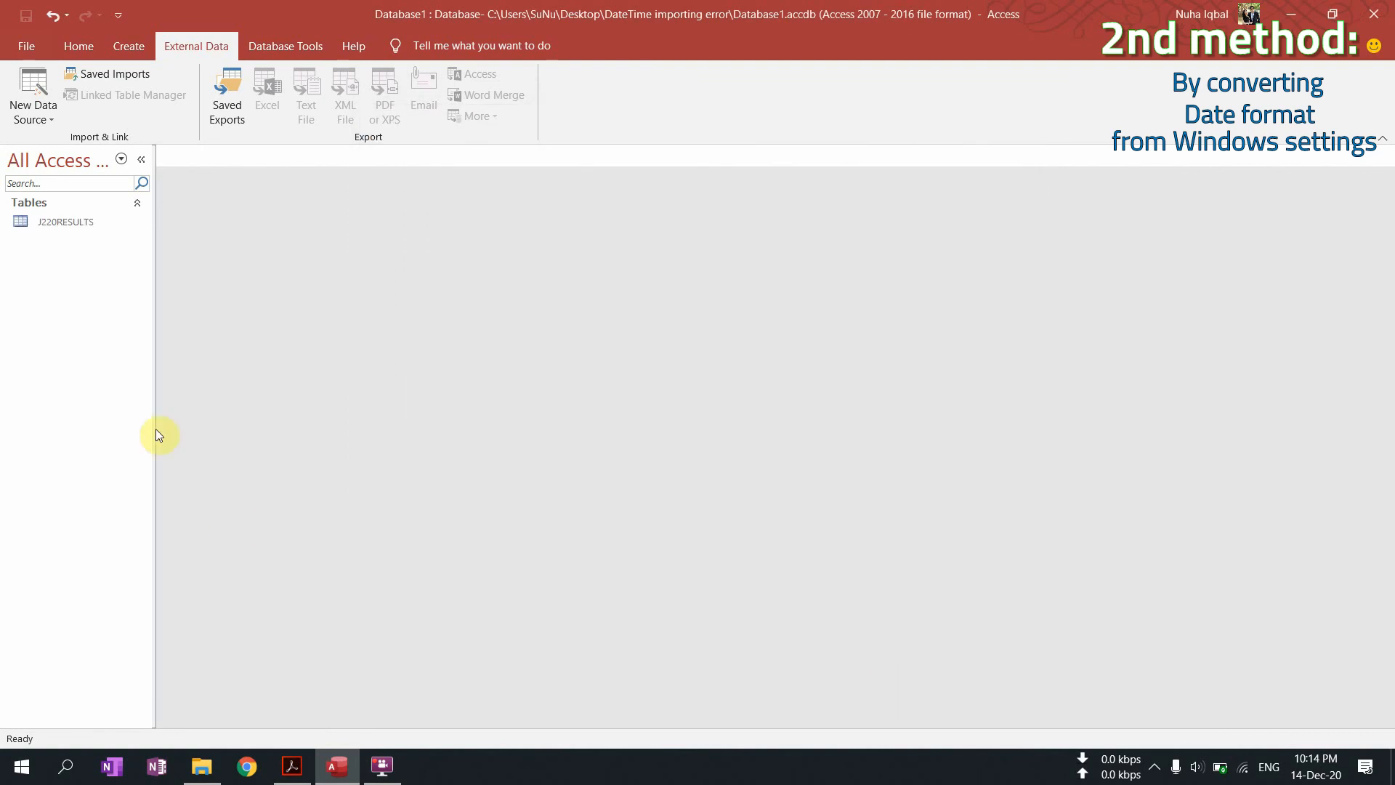
Step: Open the J220RESULTS table and examine the imported values in the Birth_Date column
{"action": "left_click", "coordinate": [85, 223]}
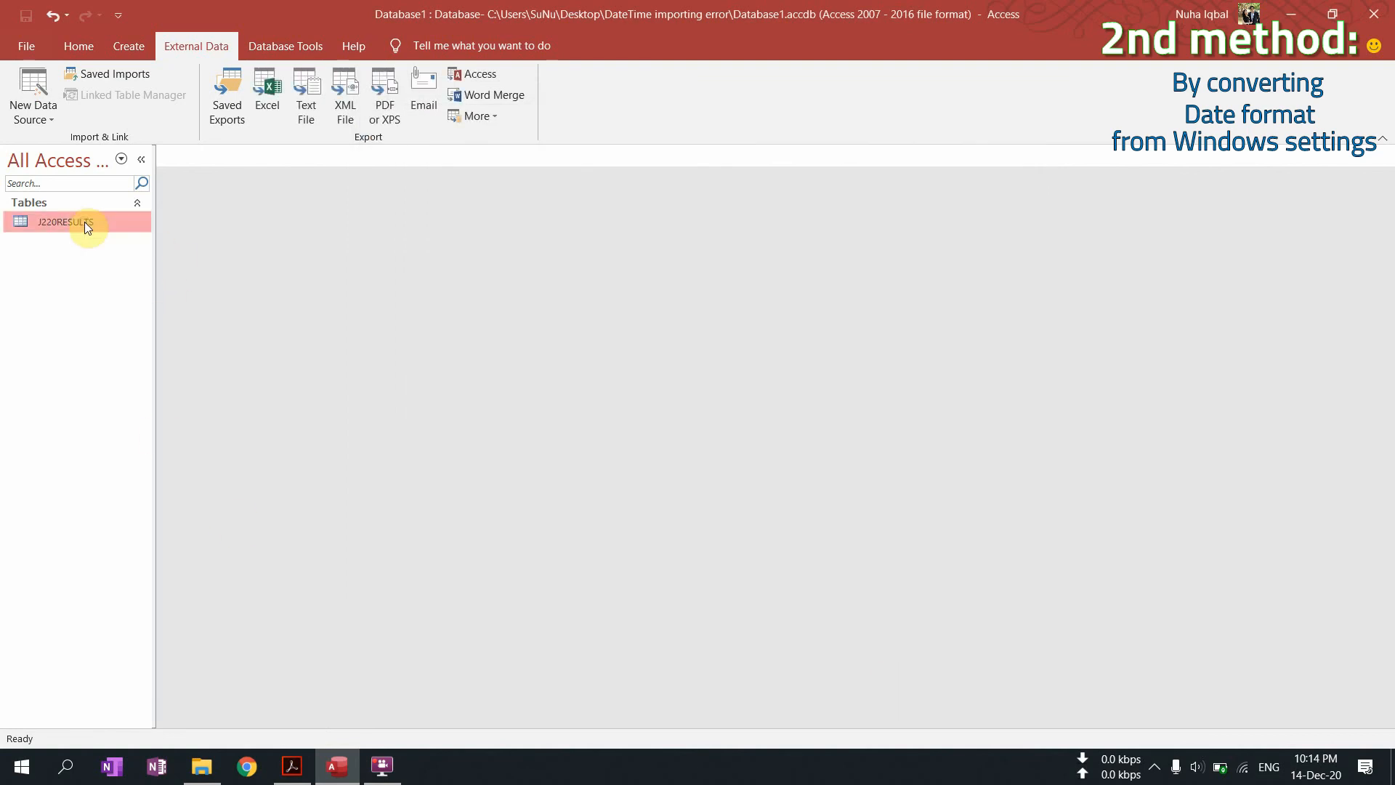
{"action": "double_click", "coordinate": [84, 221]}
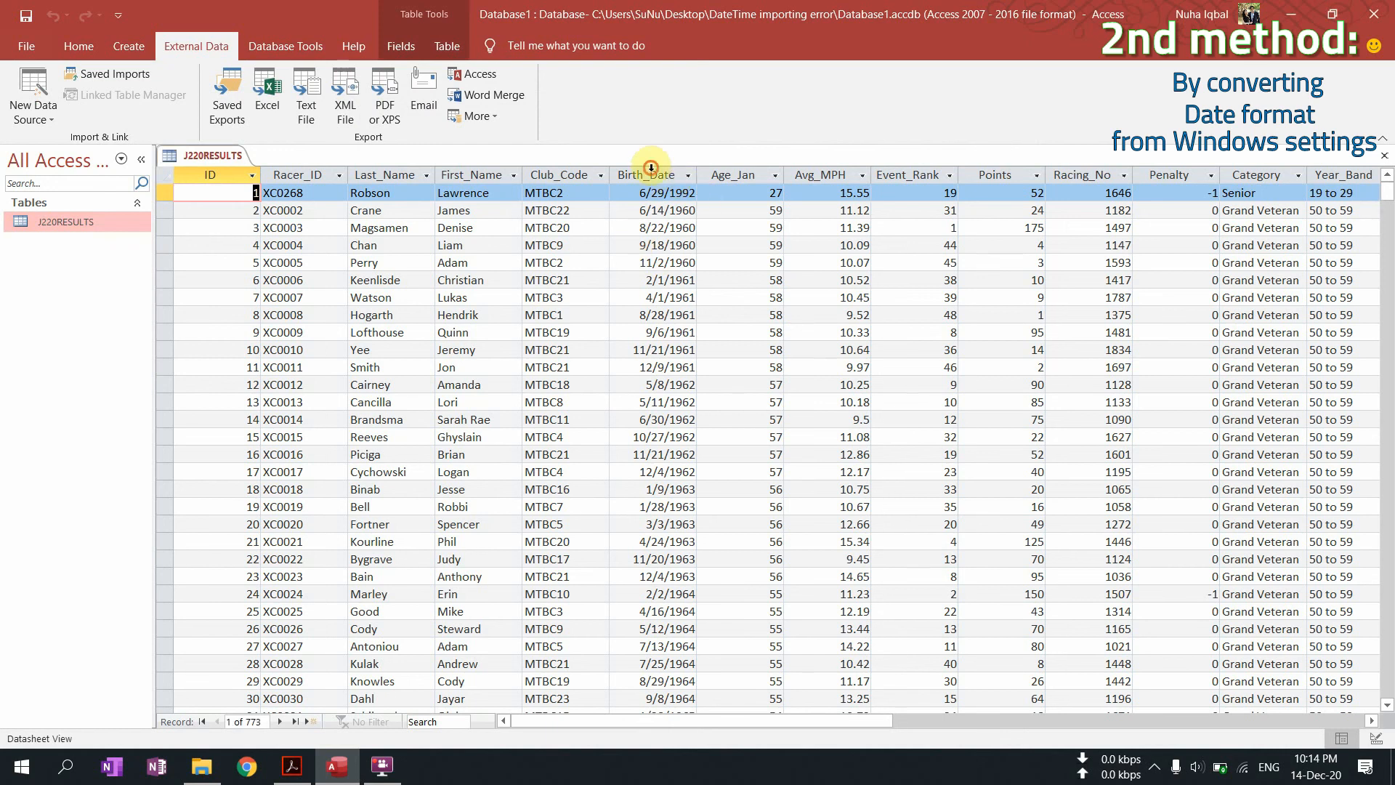
{"action": "left_click", "coordinate": [672, 178]}
{"action": "scroll", "coordinate": [669, 580], "scroll_direction": "down", "scroll_amount": 4}
{"action": "scroll", "coordinate": [669, 579], "scroll_direction": "down", "scroll_amount": 20}
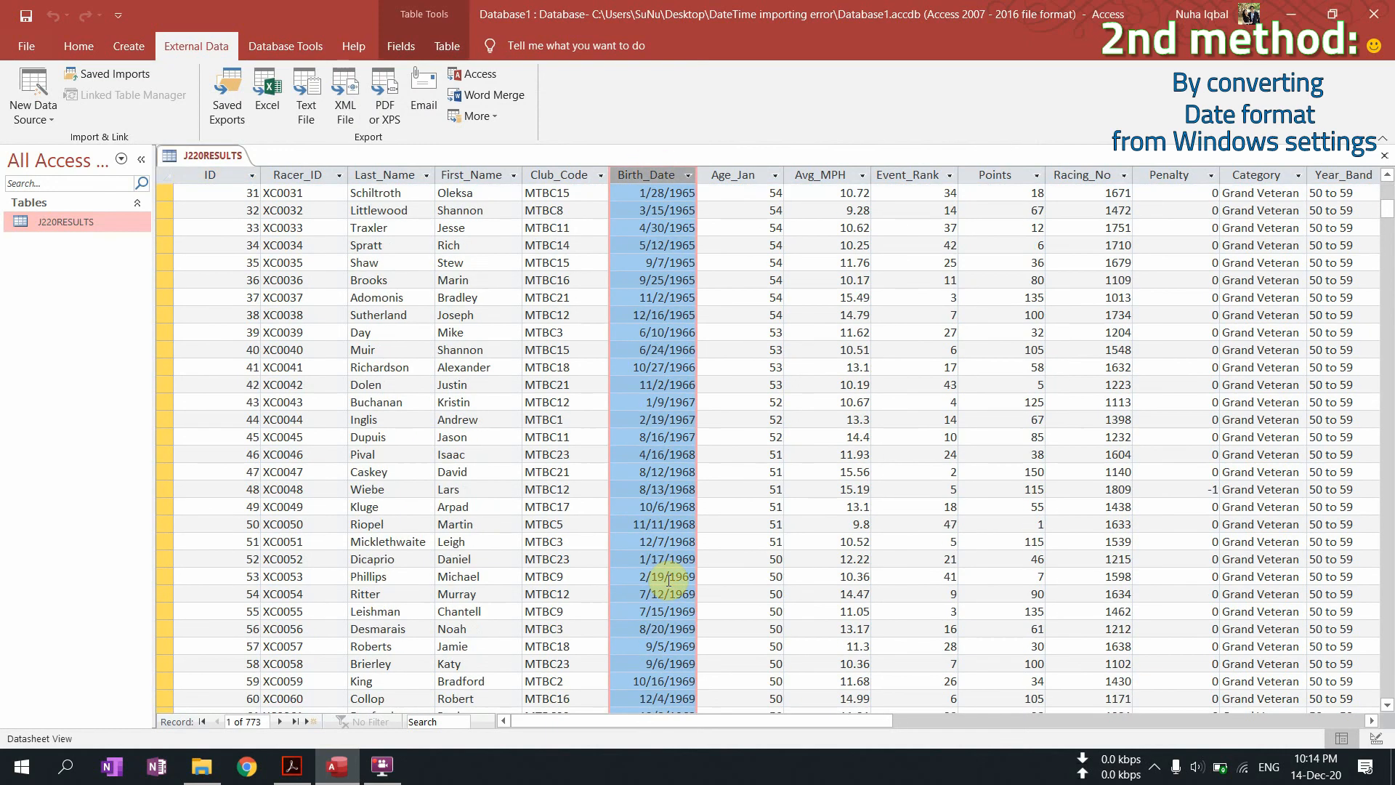
{"action": "scroll", "coordinate": [670, 580], "scroll_direction": "up", "scroll_amount": 20}
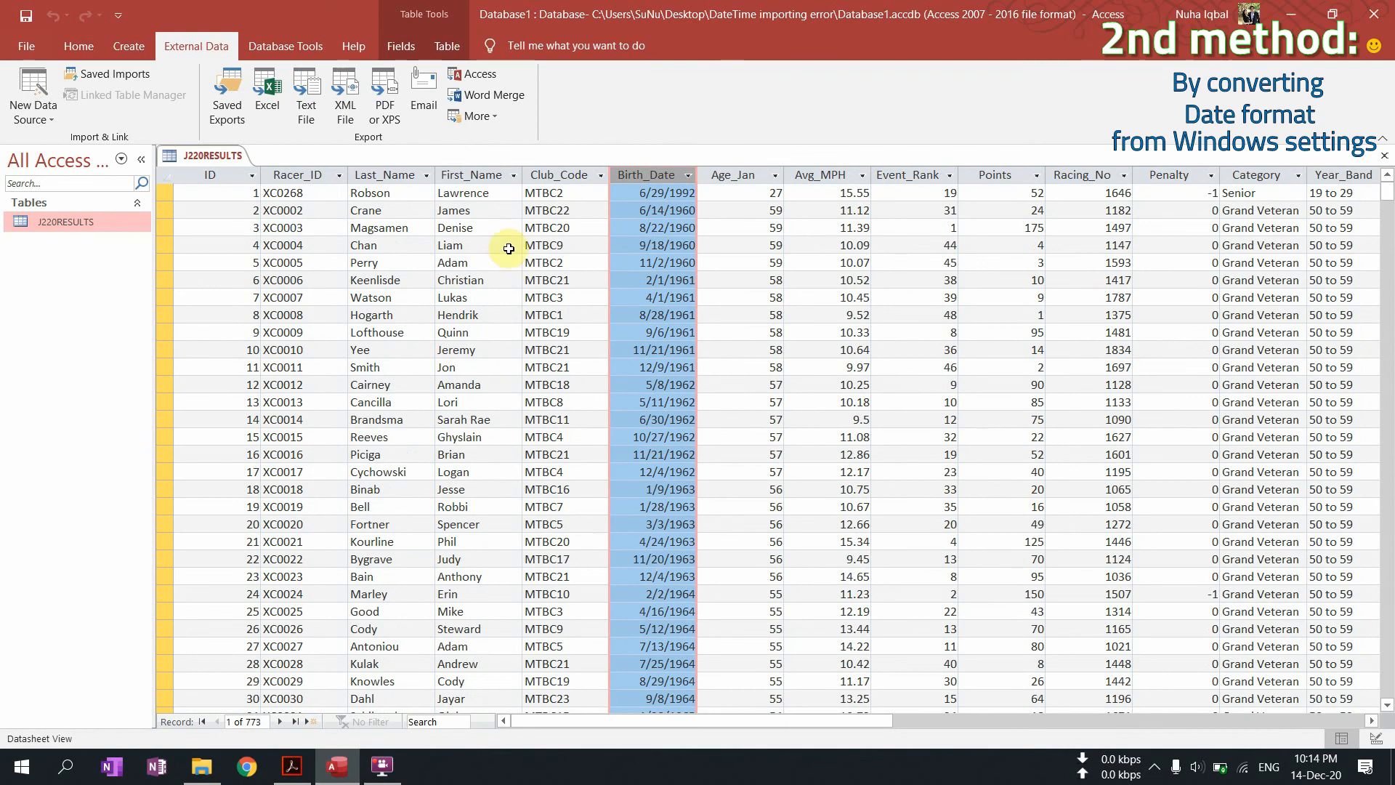
Step: Switch the J220RESULTS table to Design View and check the data type of the Birth_Date field
{"action": "left_click", "coordinate": [78, 46]}
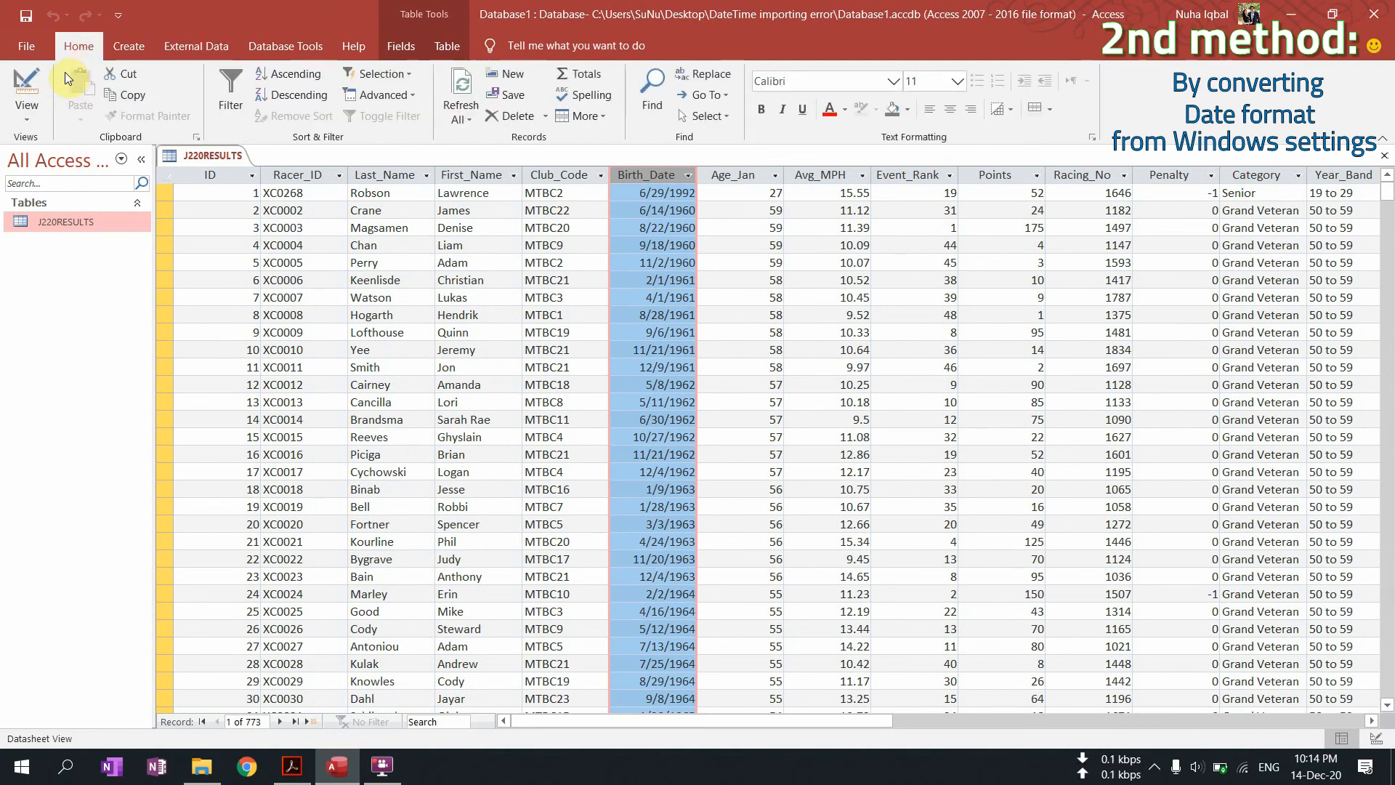
{"action": "left_click", "coordinate": [32, 81]}
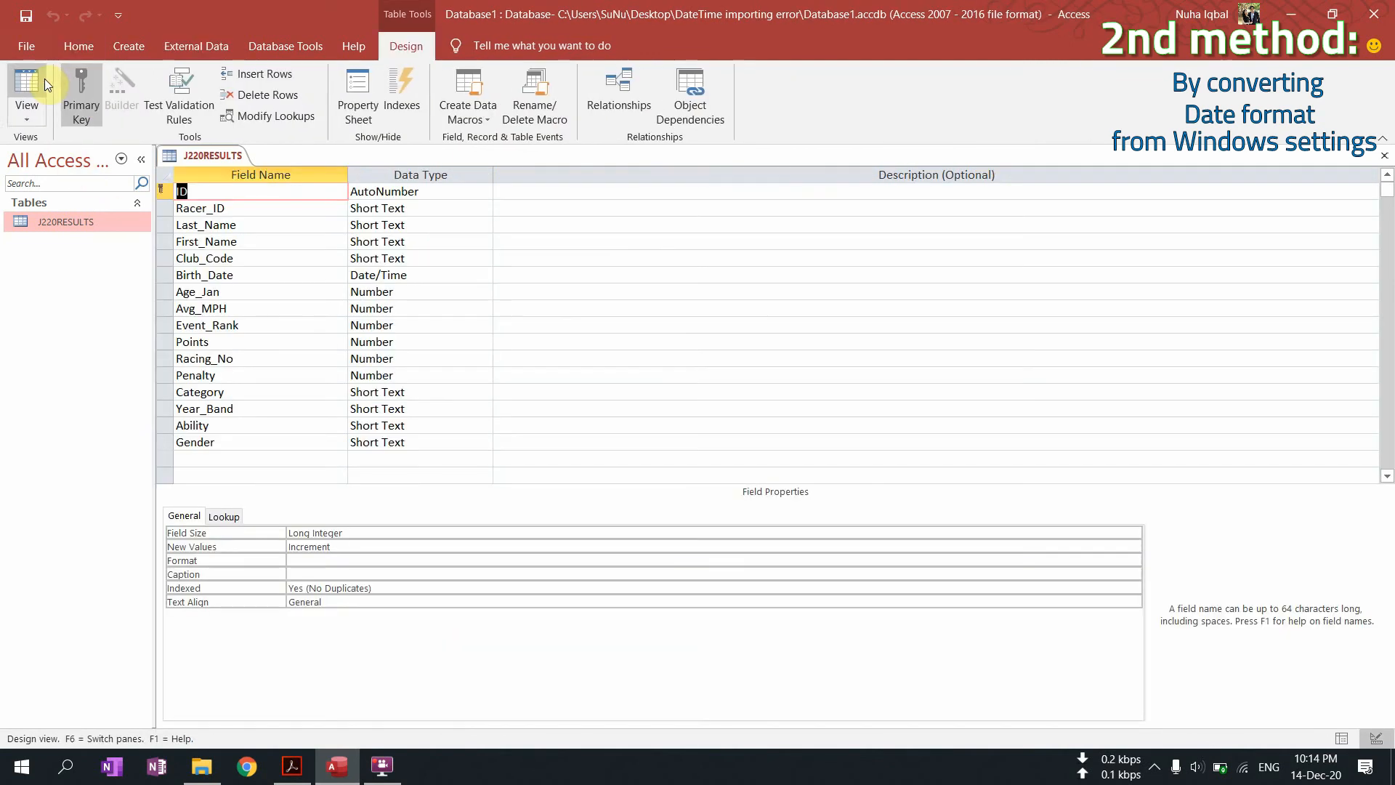
{"action": "left_click", "coordinate": [408, 272]}
{"action": "double_click", "coordinate": [409, 273]}
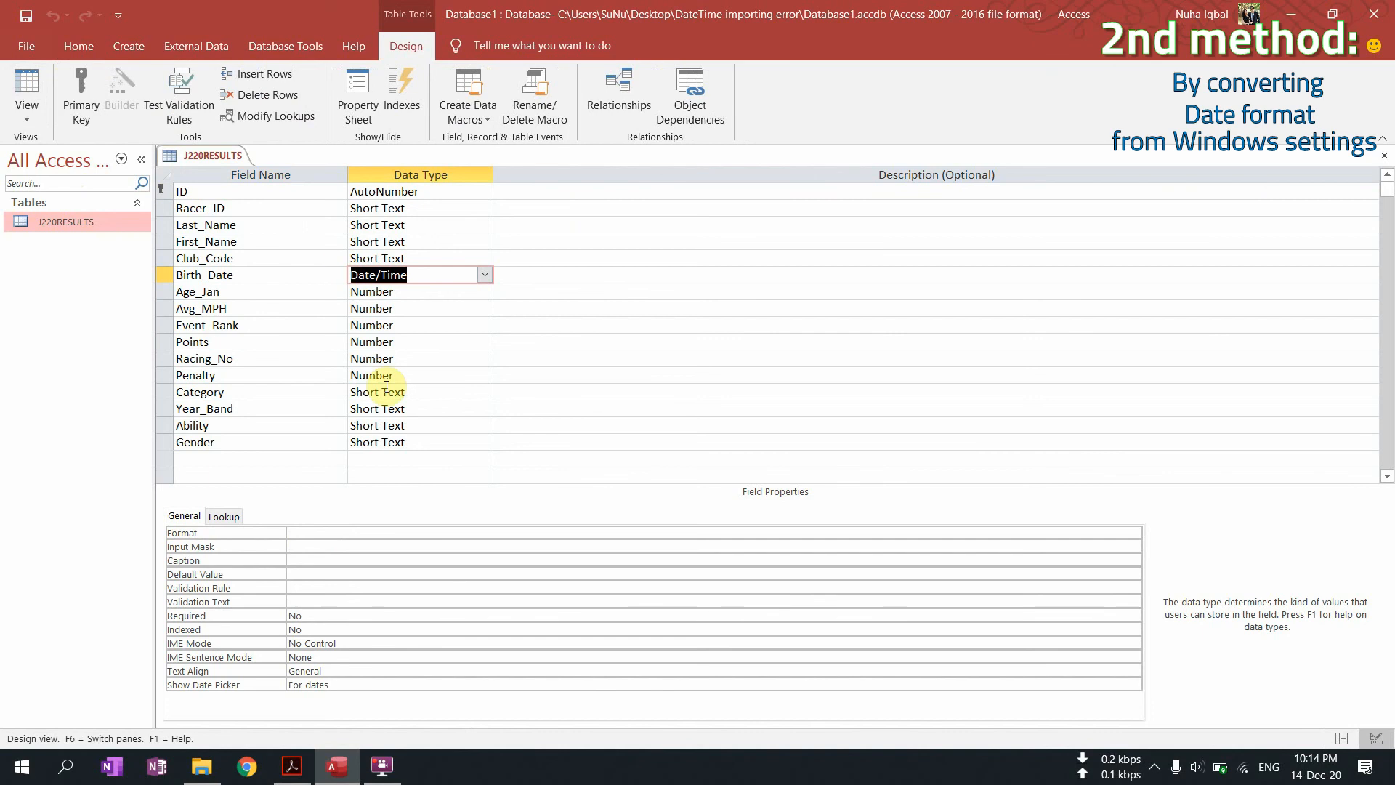